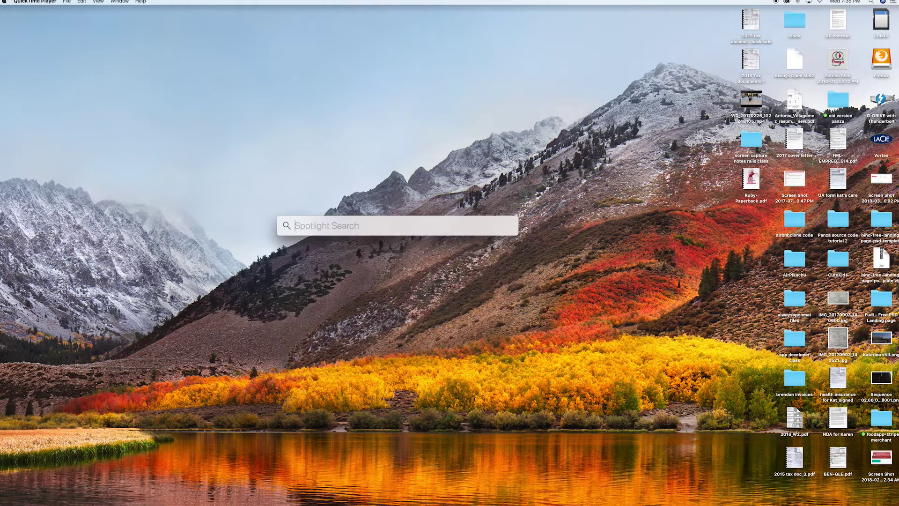
Launch Adobe Premiere Pro CC 2018 and bring its Start window fully into view.
{"action": "type", "text": "ADOBE"}
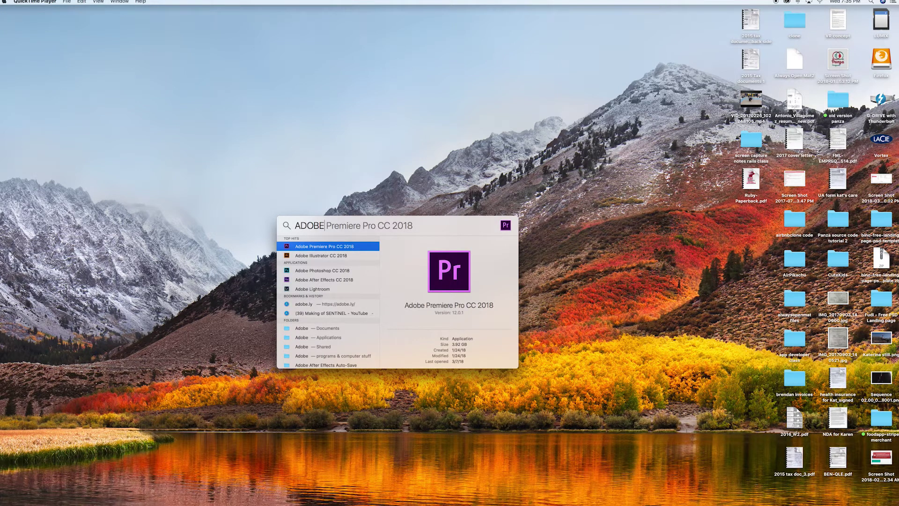
{"action": "key", "text": "Return"}
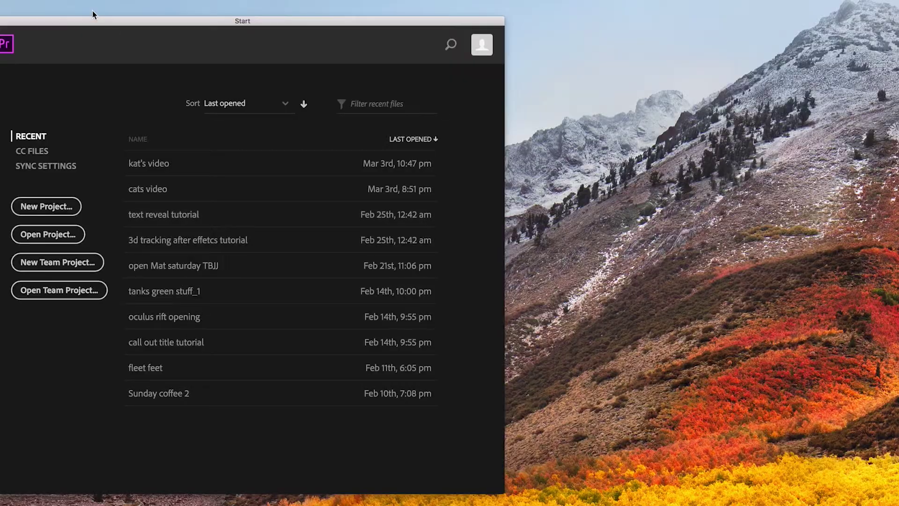
{"action": "left_click_drag", "start_coordinate": [104, 30], "coordinate": [272, 44]}
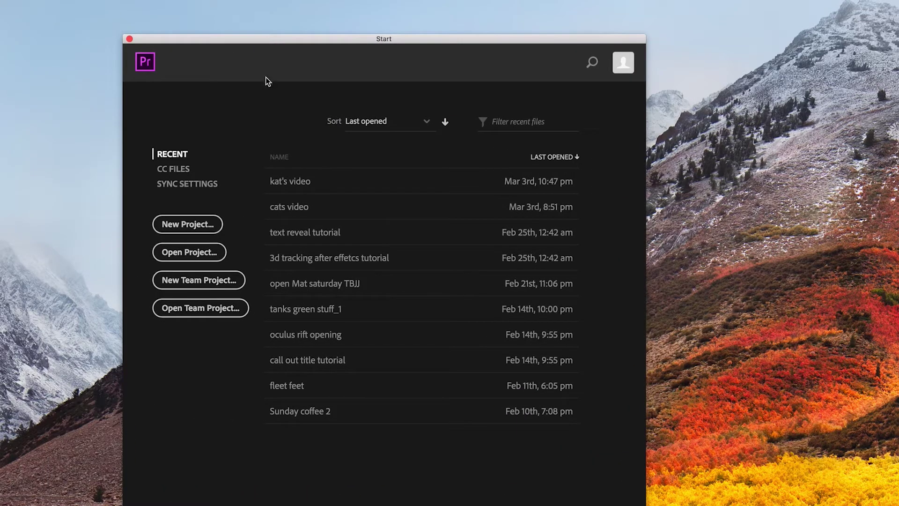
Start a new project and name it "Premiere in 15".
{"action": "left_click", "coordinate": [195, 225]}
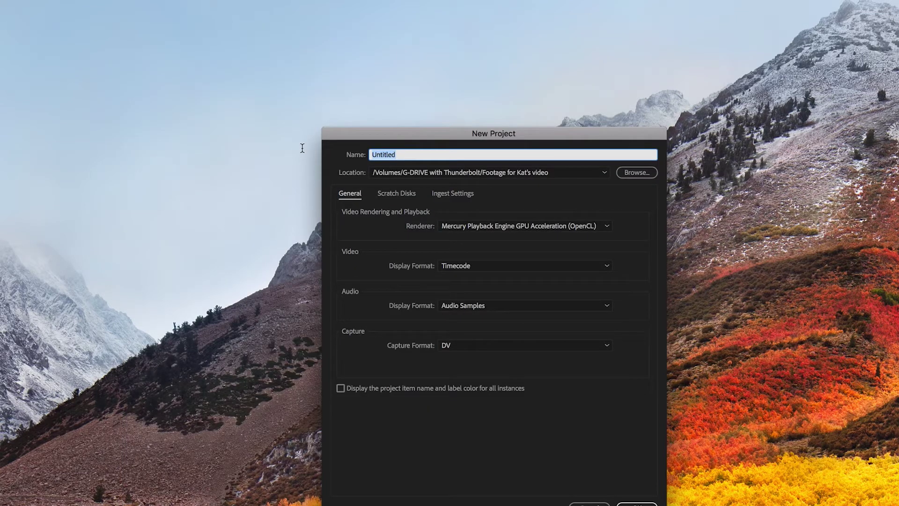
{"action": "type", "text": "Premiere in 15"}
{"action": "left_click_drag", "start_coordinate": [450, 133], "coordinate": [377, 108]}
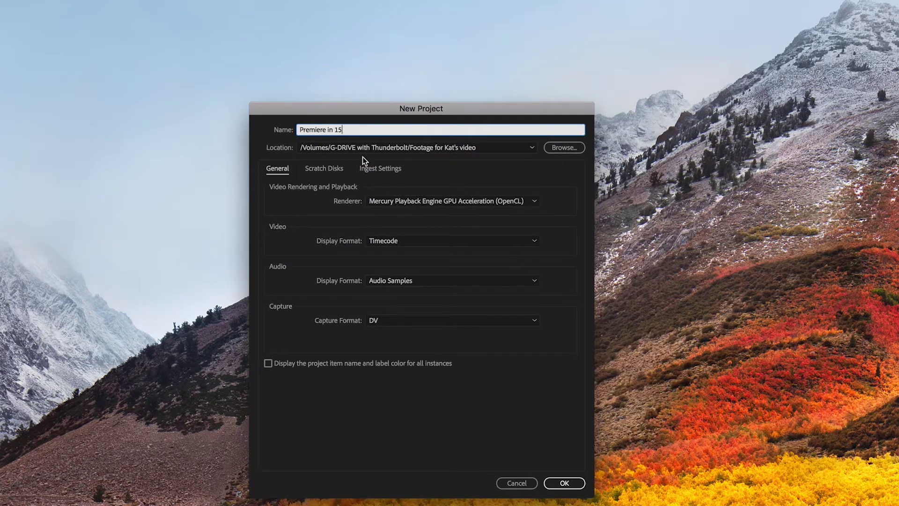
Review the new project's scratch disk settings and their storage paths.
{"action": "left_click", "coordinate": [334, 170]}
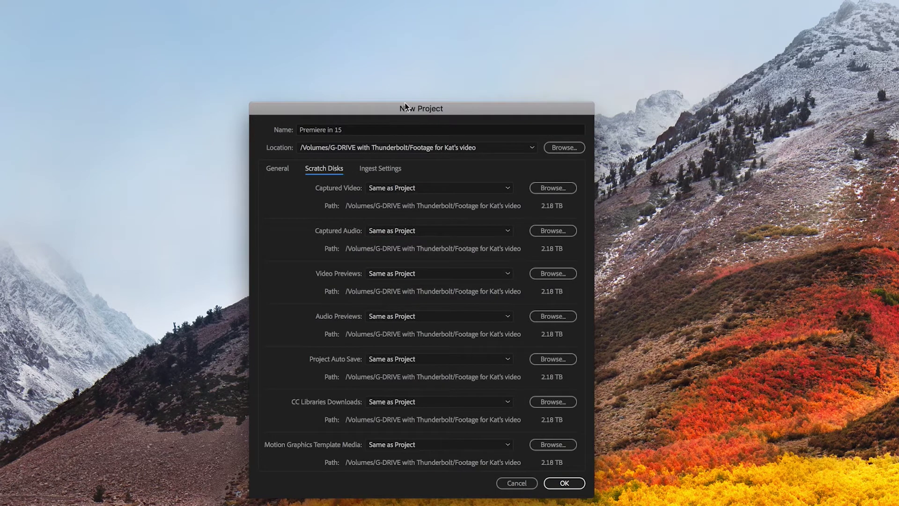
{"action": "left_click_drag", "start_coordinate": [421, 108], "coordinate": [380, 82]}
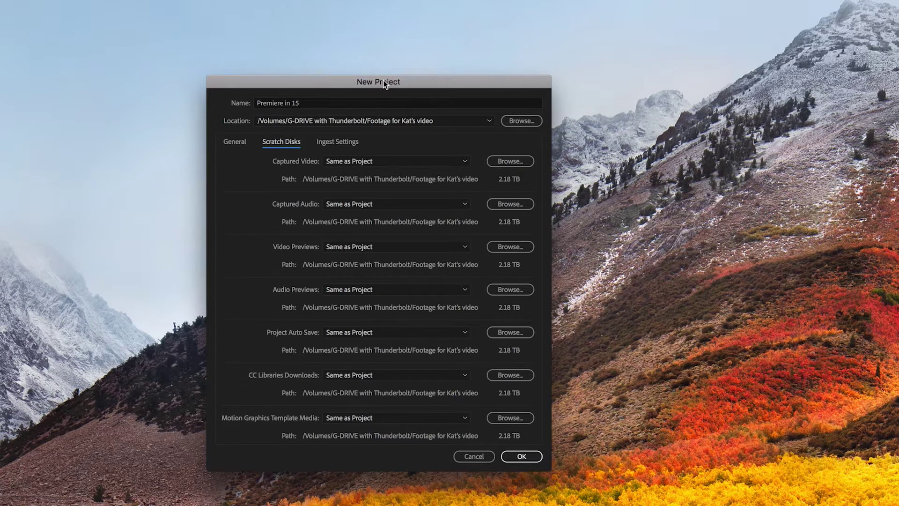
{"action": "left_click_drag", "start_coordinate": [385, 81], "coordinate": [373, 66]}
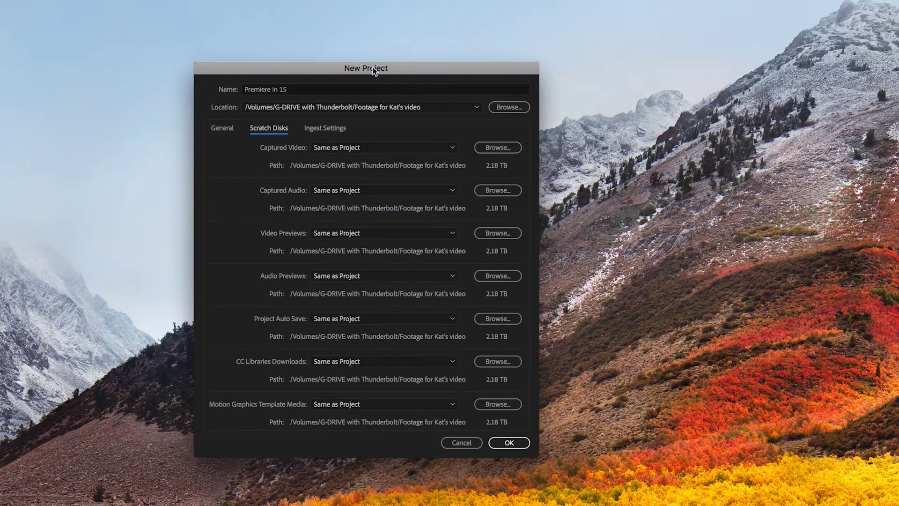
{"action": "left_click_drag", "start_coordinate": [374, 69], "coordinate": [381, 61]}
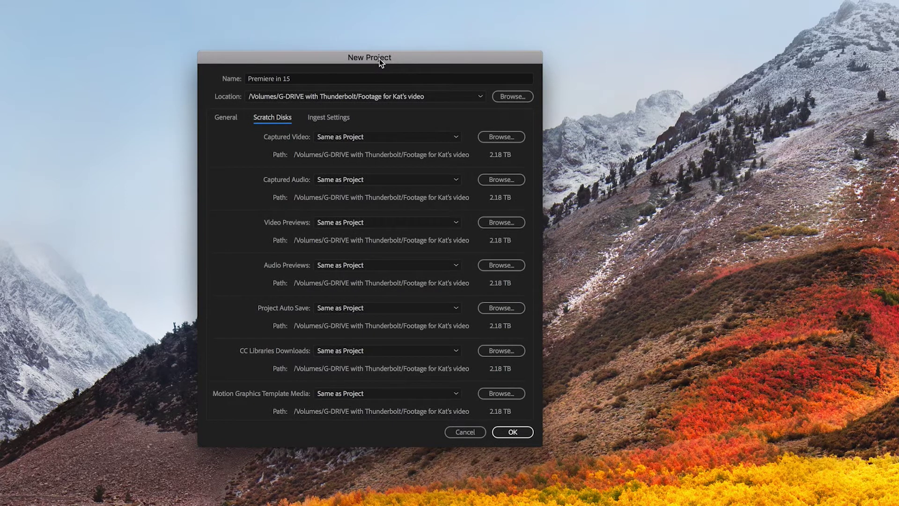
{"action": "left_click_drag", "start_coordinate": [379, 58], "coordinate": [381, 48]}
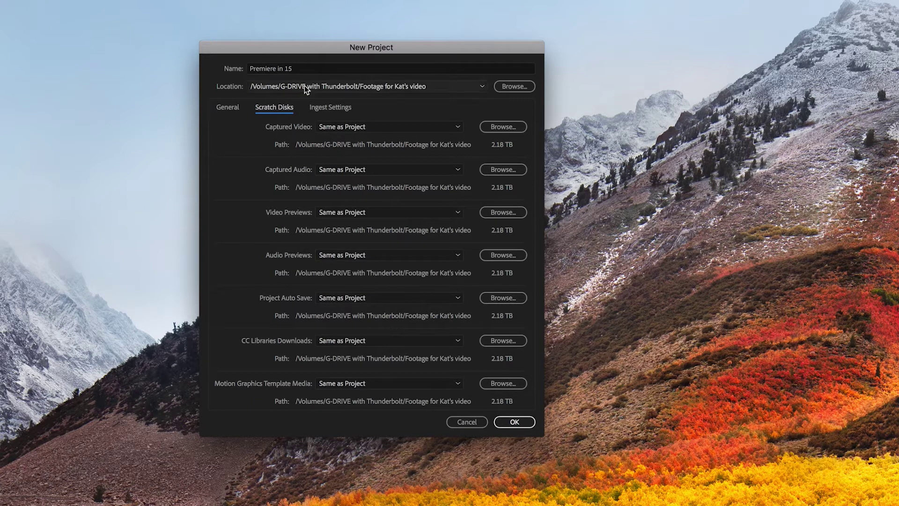
Set the project location to the PREMIERE IN 15 TUTORIAL folder inside PREMIERE TUTORIALS on the G-DRIVE.
{"action": "left_click", "coordinate": [515, 88]}
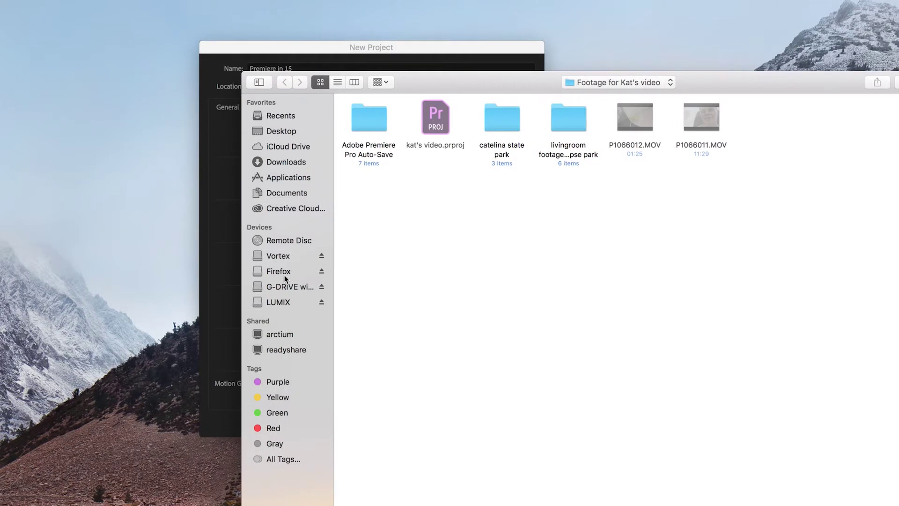
{"action": "left_click", "coordinate": [286, 288]}
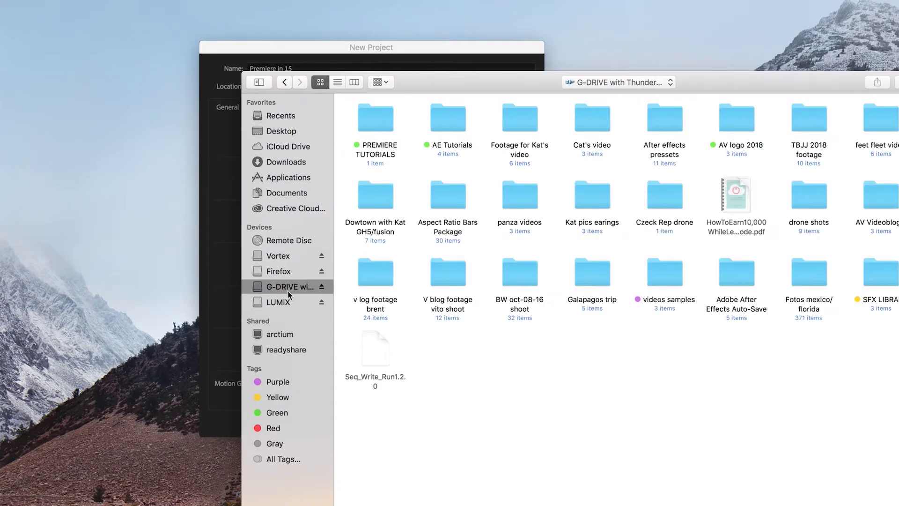
{"action": "double_click", "coordinate": [471, 83]}
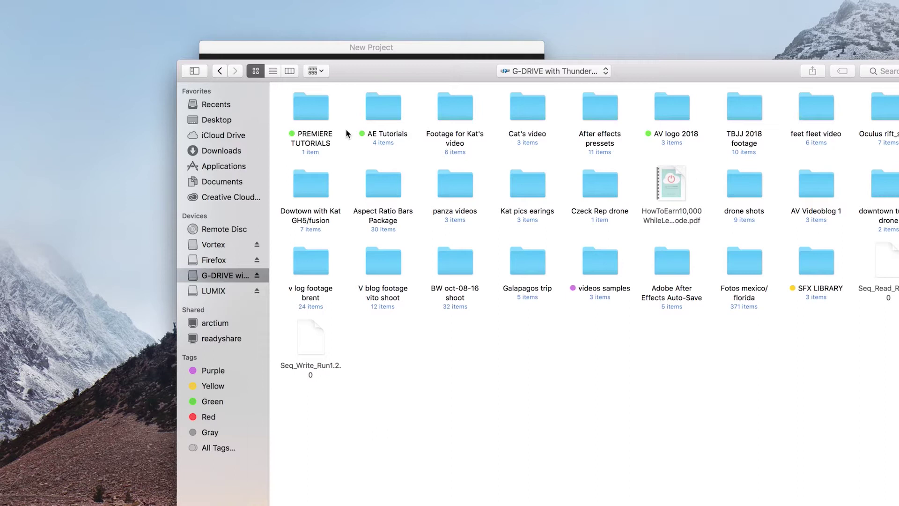
{"action": "left_click_drag", "start_coordinate": [394, 72], "coordinate": [364, 49]}
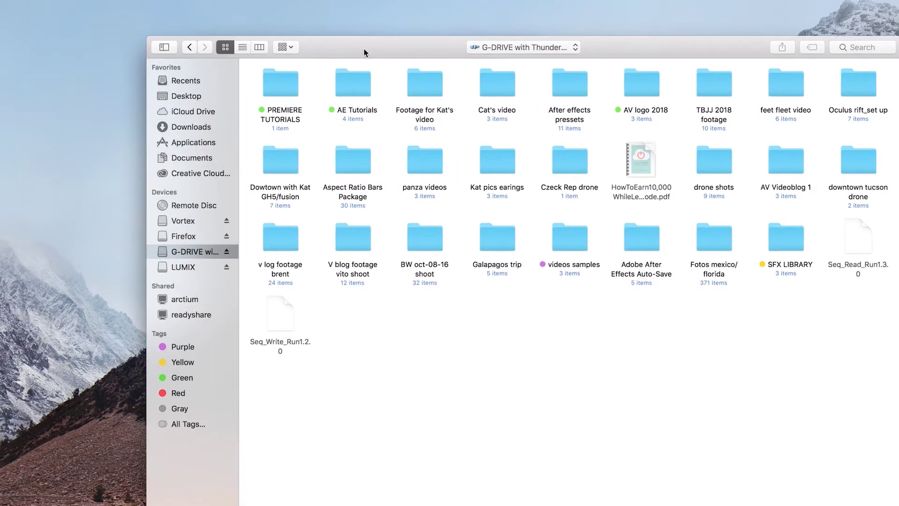
{"action": "double_click", "coordinate": [287, 88]}
{"action": "left_click_drag", "start_coordinate": [372, 45], "coordinate": [347, 31]}
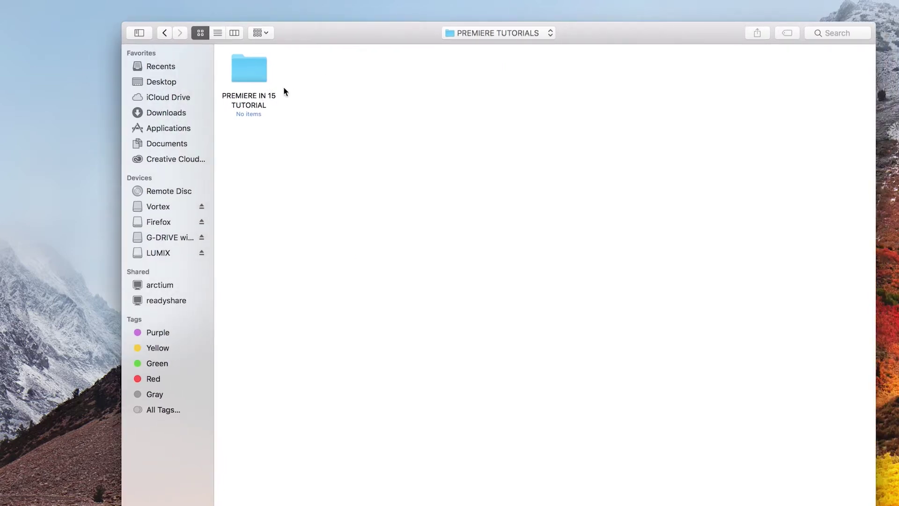
{"action": "double_click", "coordinate": [252, 70]}
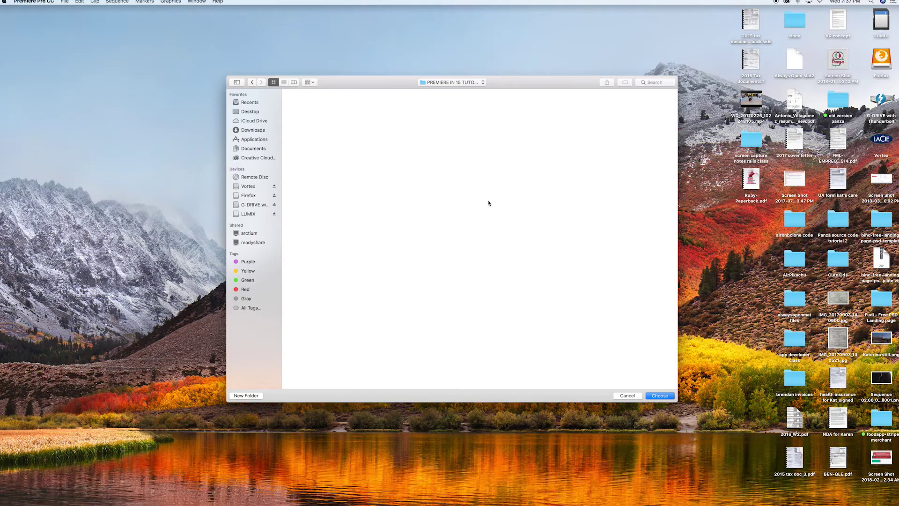
{"action": "left_click", "coordinate": [660, 396]}
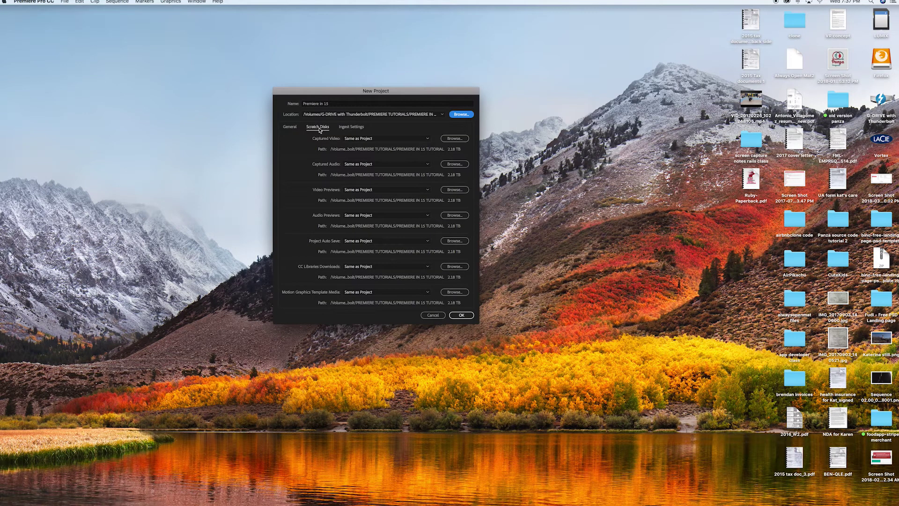
Keep the Captured Video scratch disk as Same as Project and create the project.
{"action": "left_click", "coordinate": [389, 139]}
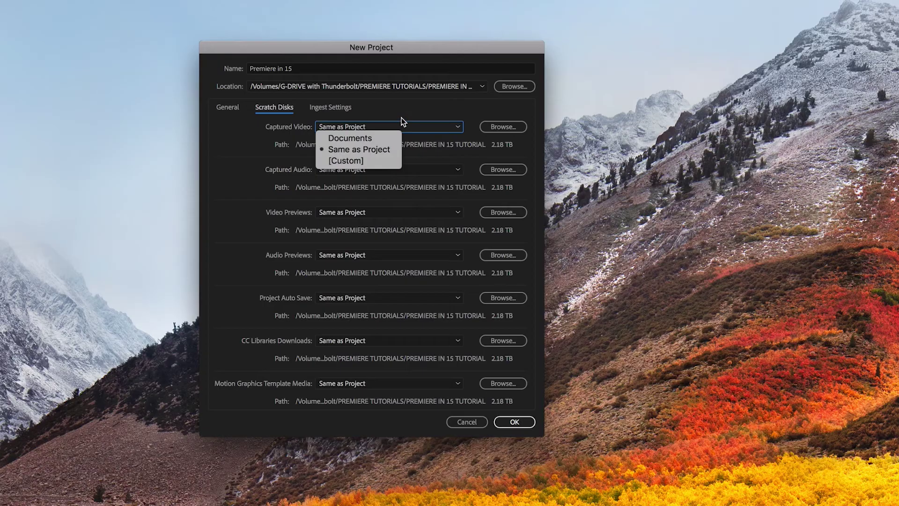
{"action": "left_click", "coordinate": [411, 109]}
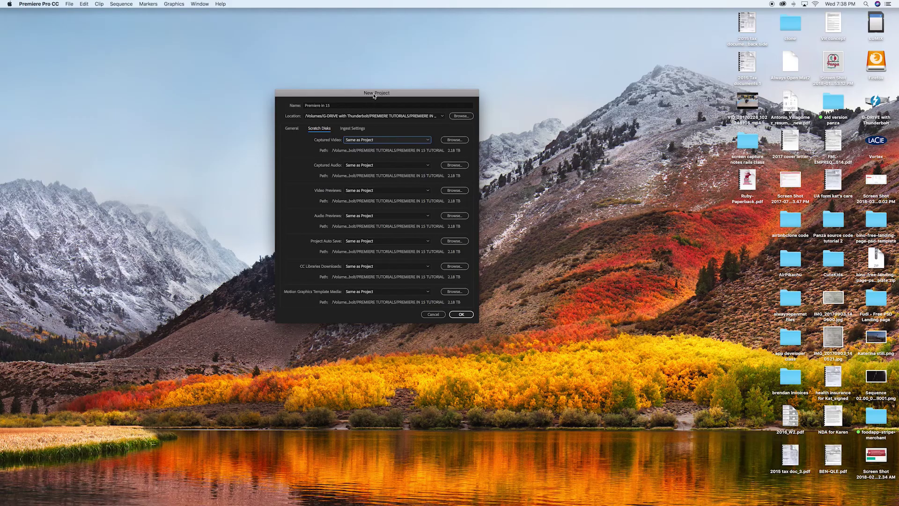
{"action": "left_click_drag", "start_coordinate": [374, 96], "coordinate": [374, 91]}
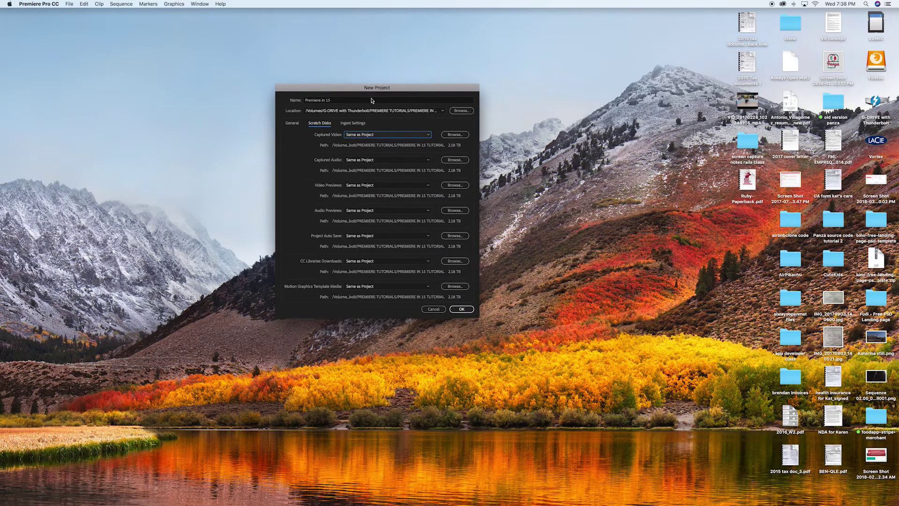
{"action": "left_click", "coordinate": [466, 310]}
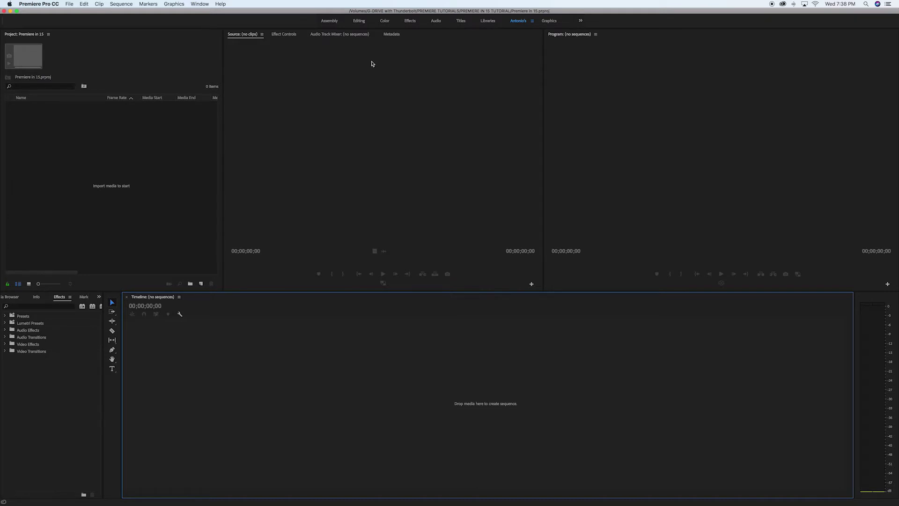
Switch the workspace to the Editing layout.
{"action": "left_click", "coordinate": [173, 3]}
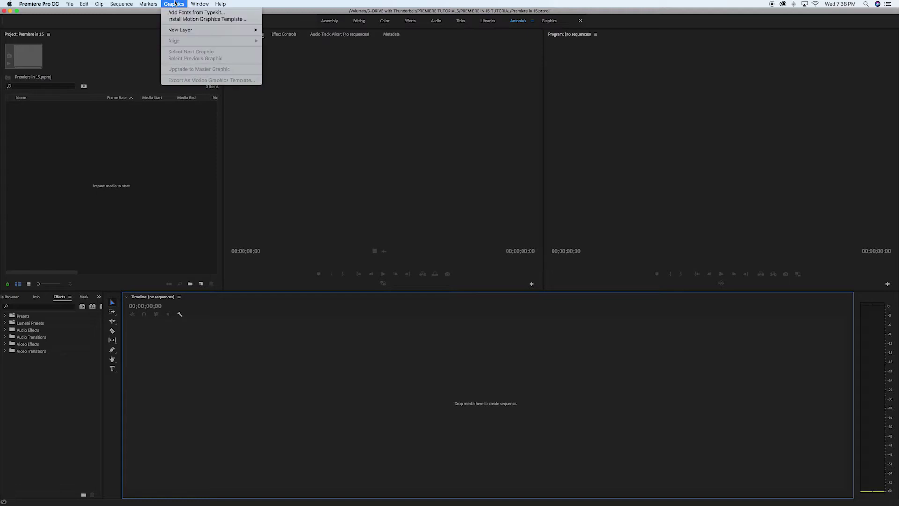
{"action": "mouse_move", "coordinate": [199, 4]}
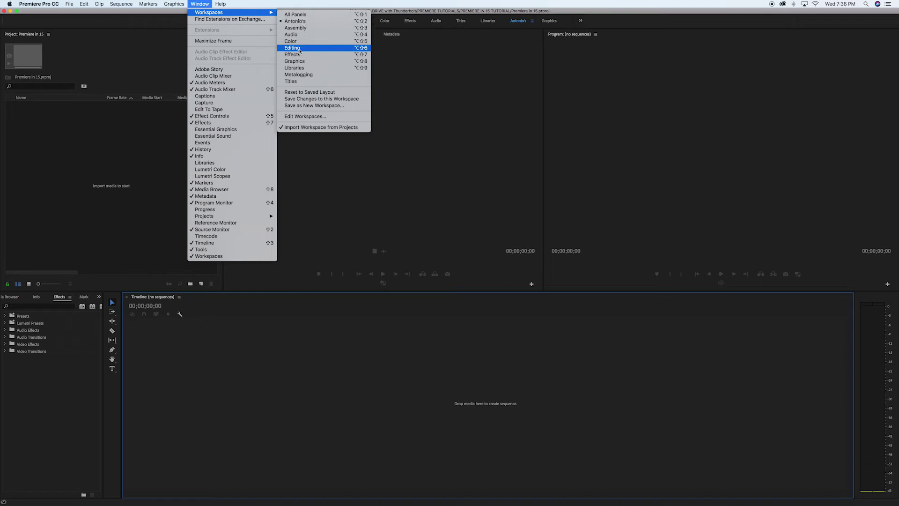
{"action": "left_click", "coordinate": [300, 48]}
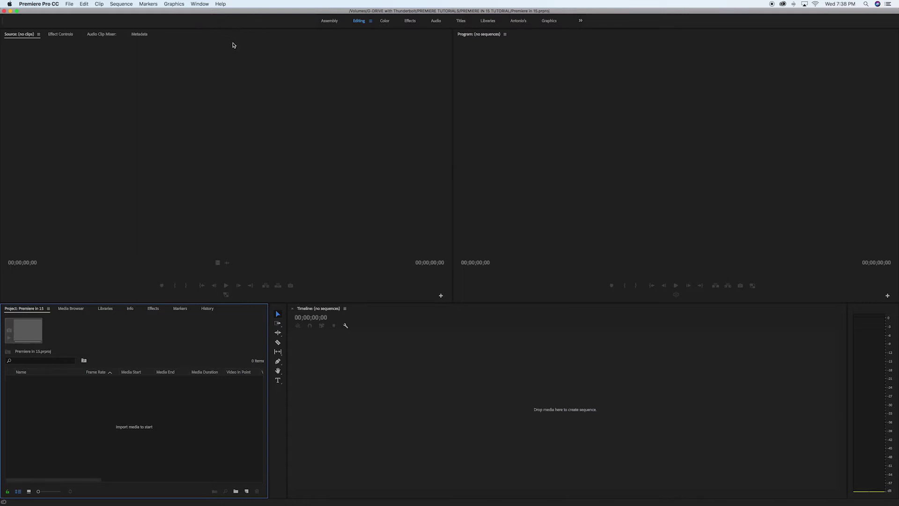
{"action": "left_click", "coordinate": [200, 3]}
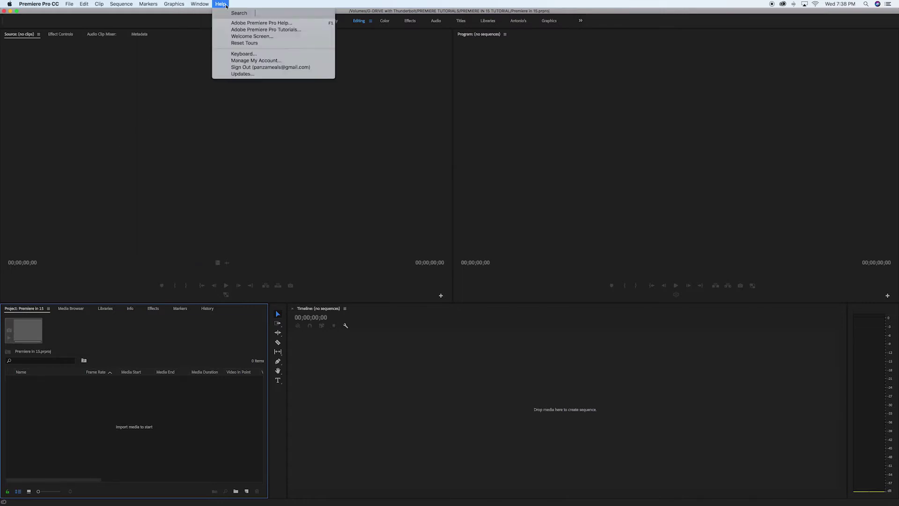
{"action": "mouse_move", "coordinate": [234, 12]}
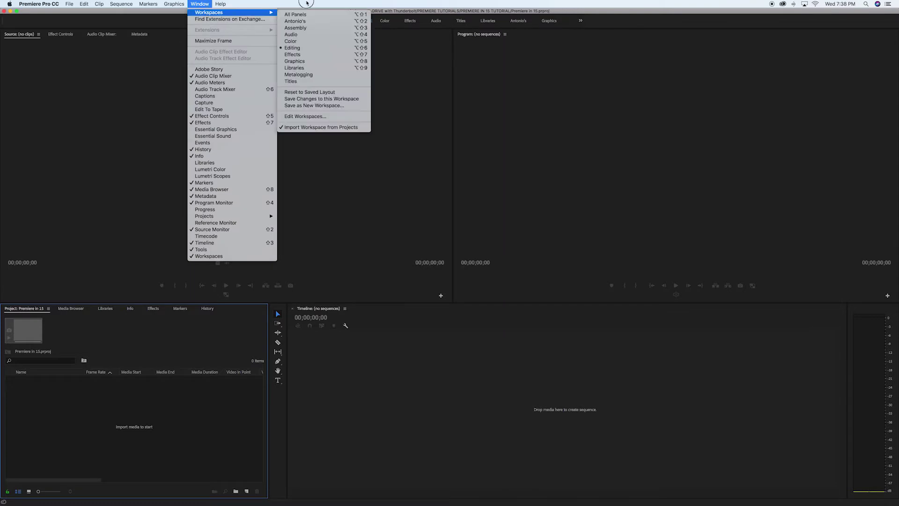
{"action": "left_click", "coordinate": [159, 65]}
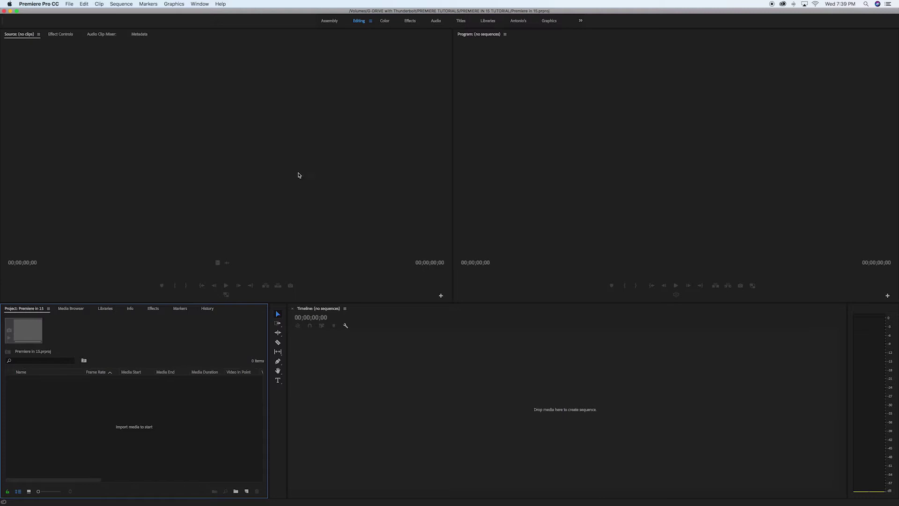
{"action": "left_click", "coordinate": [411, 316]}
{"action": "left_click", "coordinate": [182, 327]}
Move the Effects panel into the Source monitor's panel group, between Audio Clip Mixer and Metadata.
{"action": "left_click", "coordinate": [180, 308]}
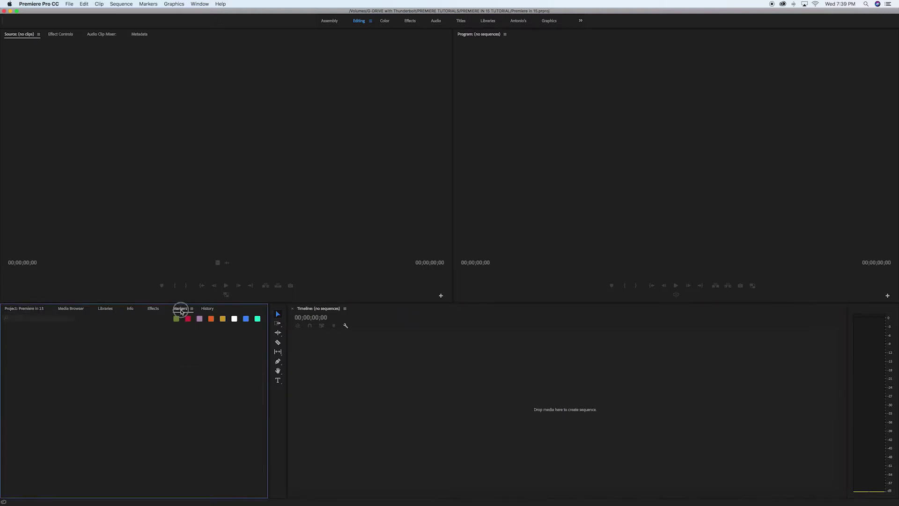
{"action": "left_click", "coordinate": [153, 308]}
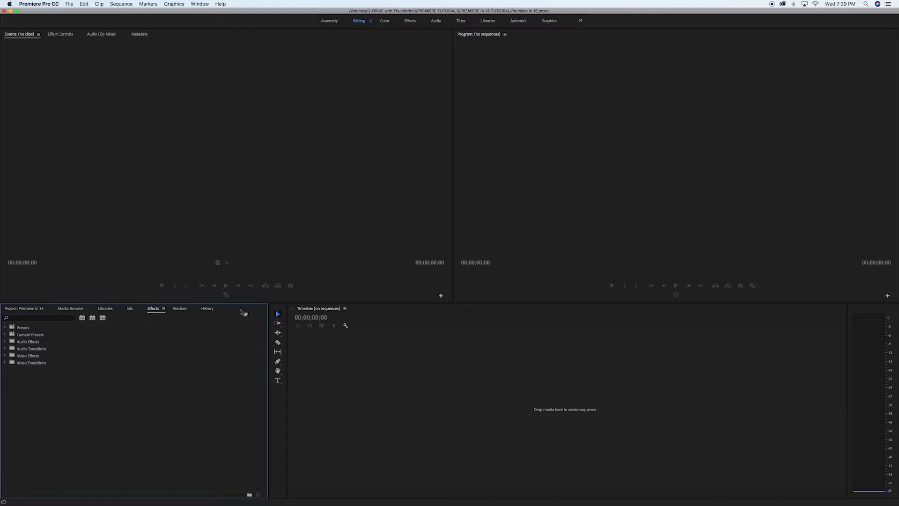
{"action": "left_click_drag", "start_coordinate": [240, 314], "coordinate": [190, 339]}
{"action": "left_click", "coordinate": [191, 36]}
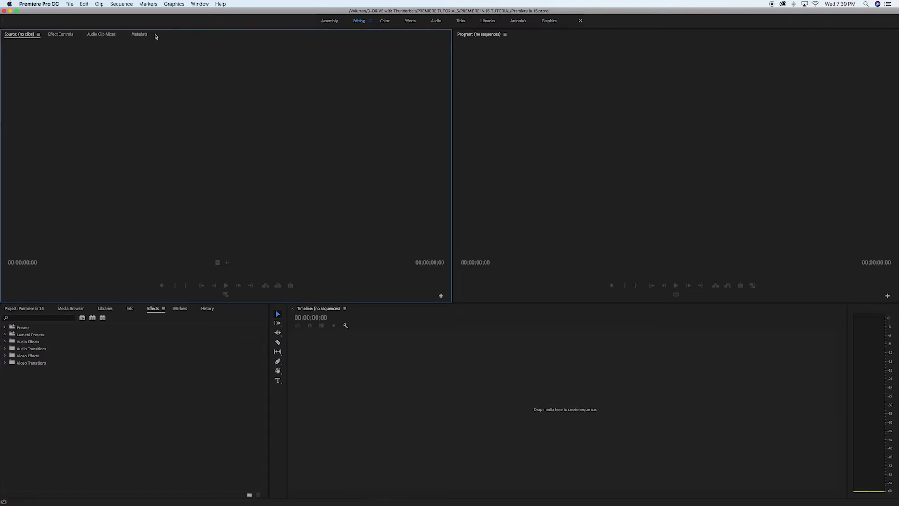
{"action": "left_click", "coordinate": [153, 310]}
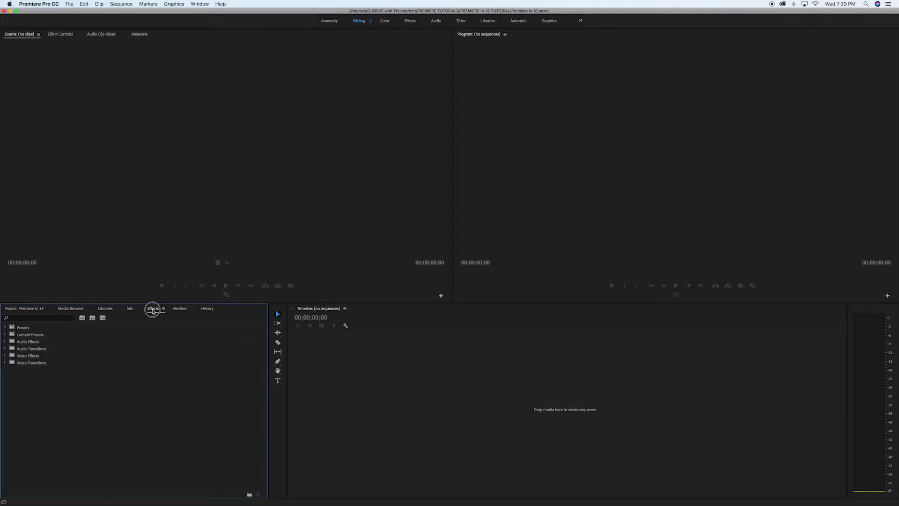
{"action": "left_click_drag", "start_coordinate": [153, 311], "coordinate": [184, 37]}
{"action": "left_click", "coordinate": [137, 34]}
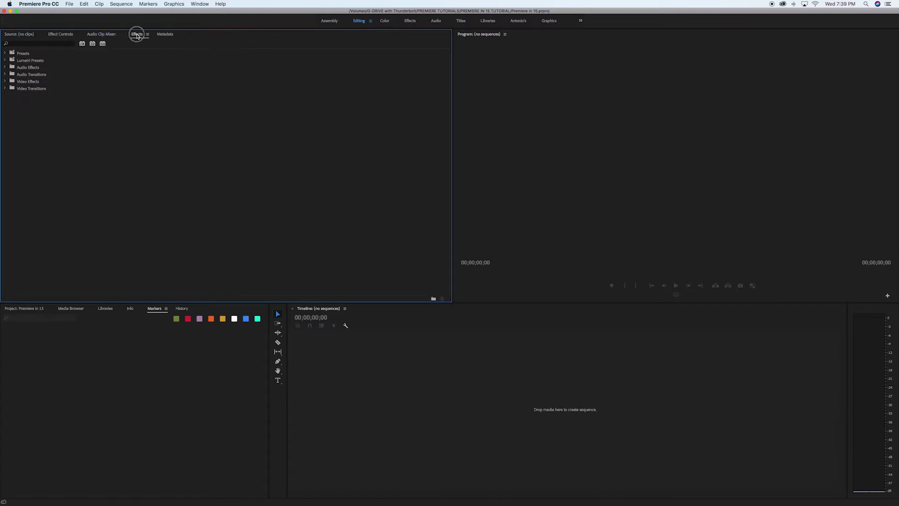
Look through the Metadata, Effects, Effect Controls and Audio Clip Mixer panels, ending on Effects.
{"action": "left_click", "coordinate": [165, 34]}
{"action": "left_click", "coordinate": [136, 36]}
{"action": "left_click", "coordinate": [62, 37]}
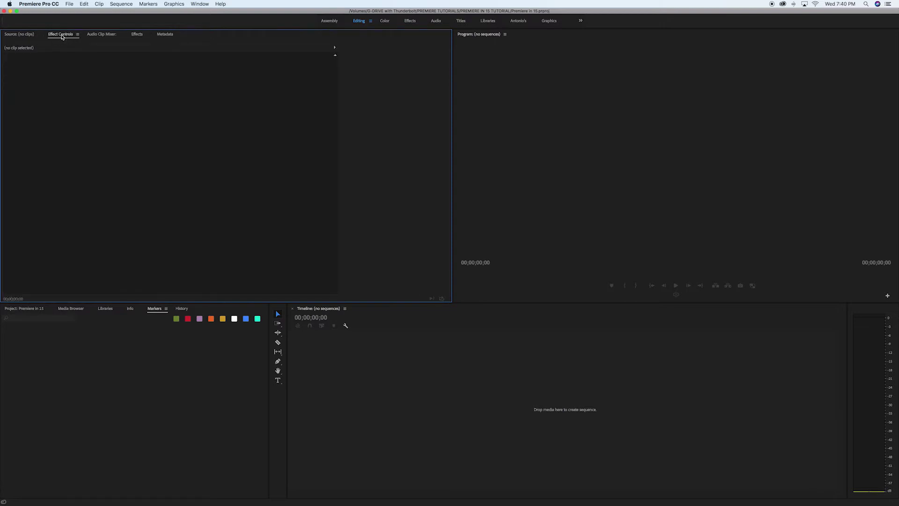
{"action": "left_click", "coordinate": [106, 36]}
{"action": "left_click", "coordinate": [137, 35]}
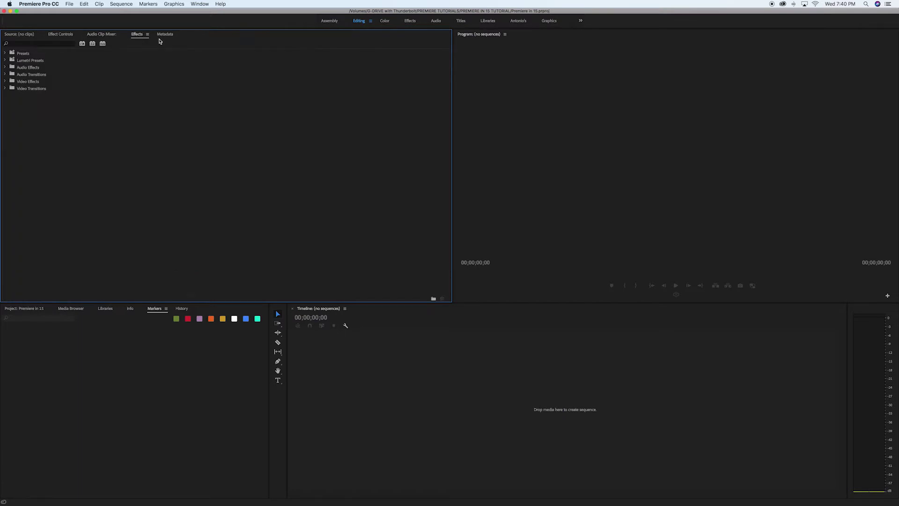
Switch to the custom workspace named after its owner, listed between All Panels and Assembly.
{"action": "left_click", "coordinate": [200, 3]}
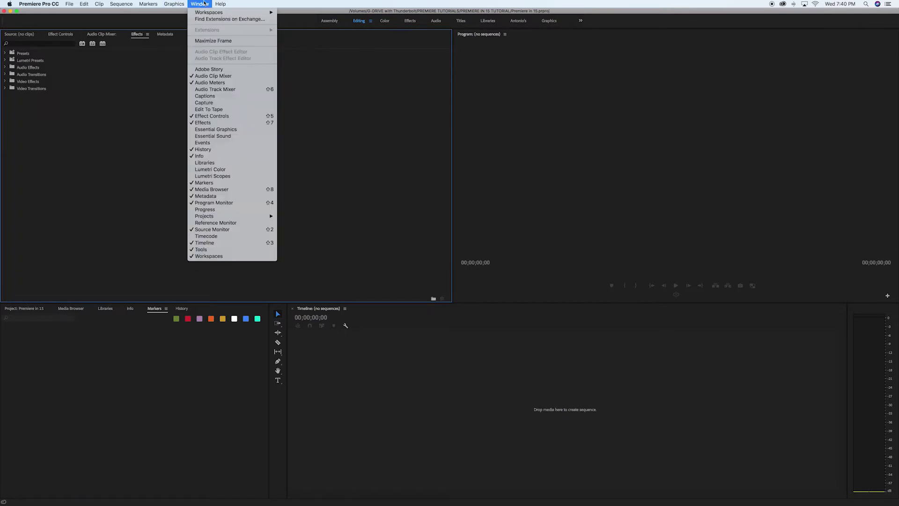
{"action": "mouse_move", "coordinate": [209, 12]}
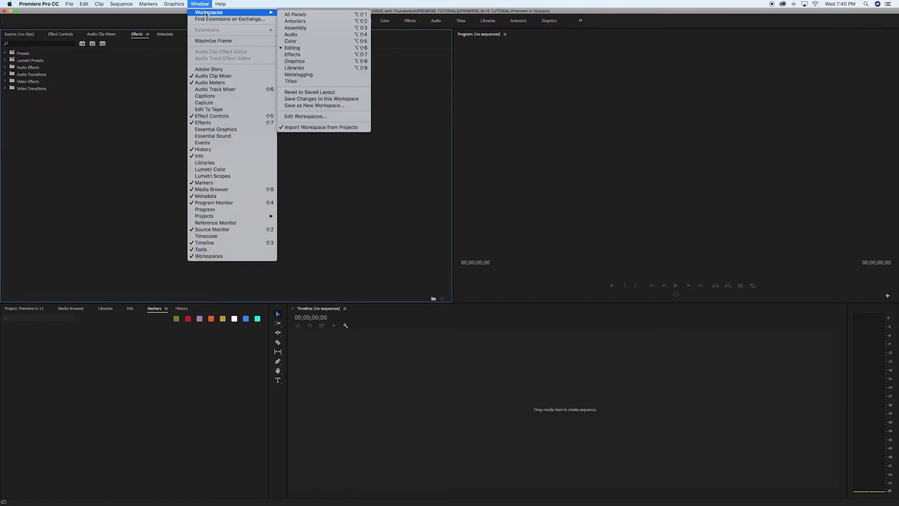
{"action": "left_click", "coordinate": [296, 21]}
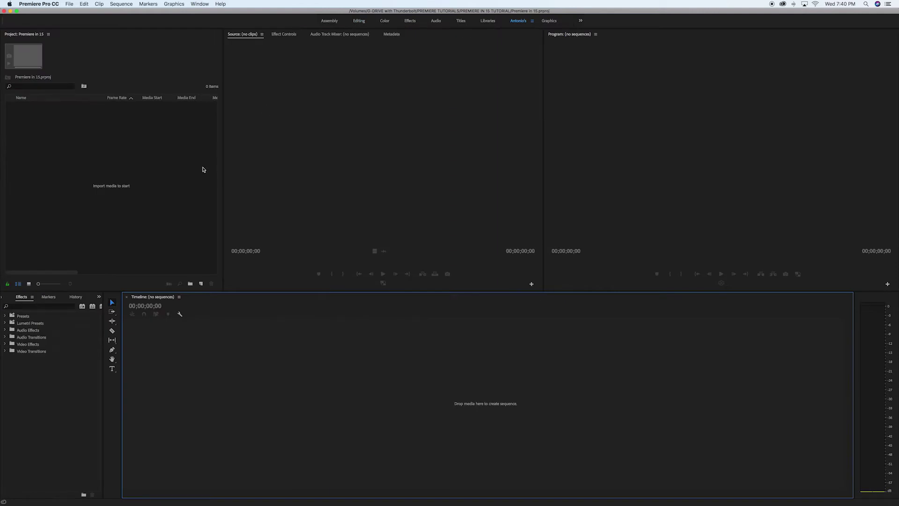
Look over the Project, Source, Program, Effects and Timeline panels of the custom workspace.
{"action": "left_click", "coordinate": [177, 60]}
{"action": "left_click", "coordinate": [291, 136]}
{"action": "left_click", "coordinate": [161, 66]}
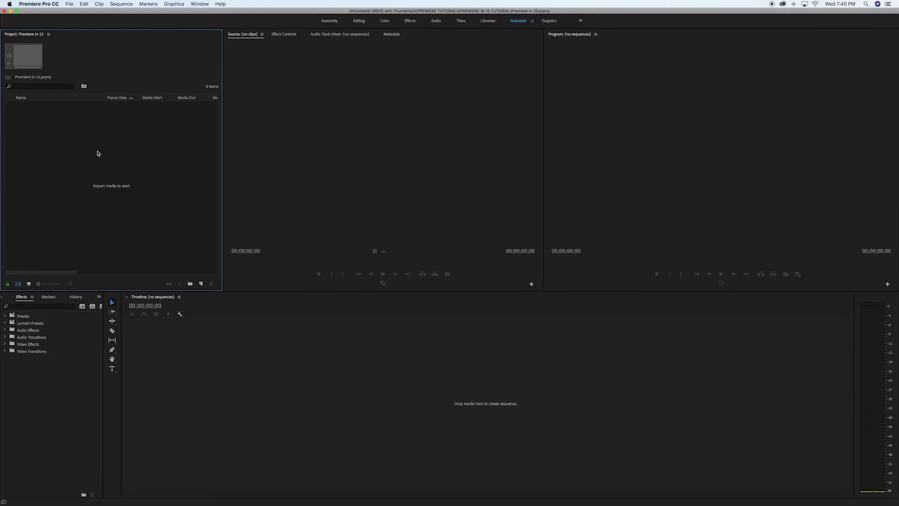
{"action": "left_click", "coordinate": [344, 84]}
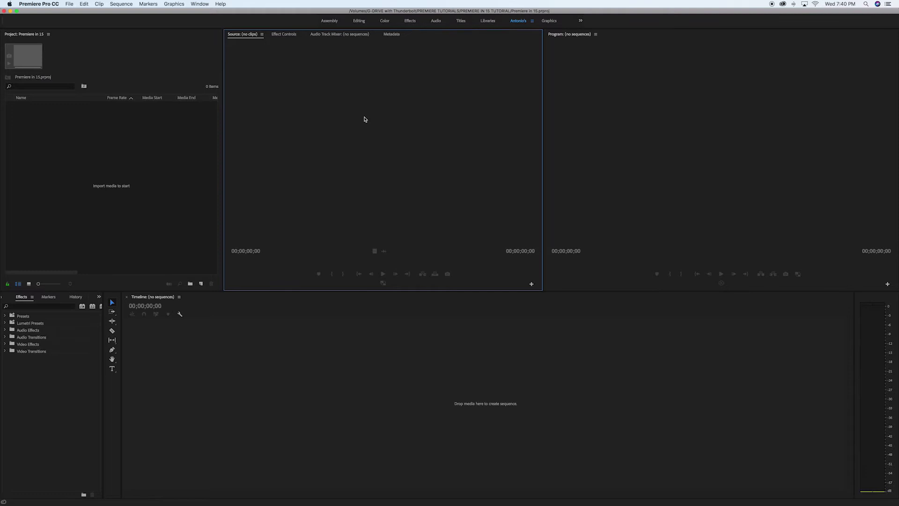
{"action": "left_click", "coordinate": [615, 115]}
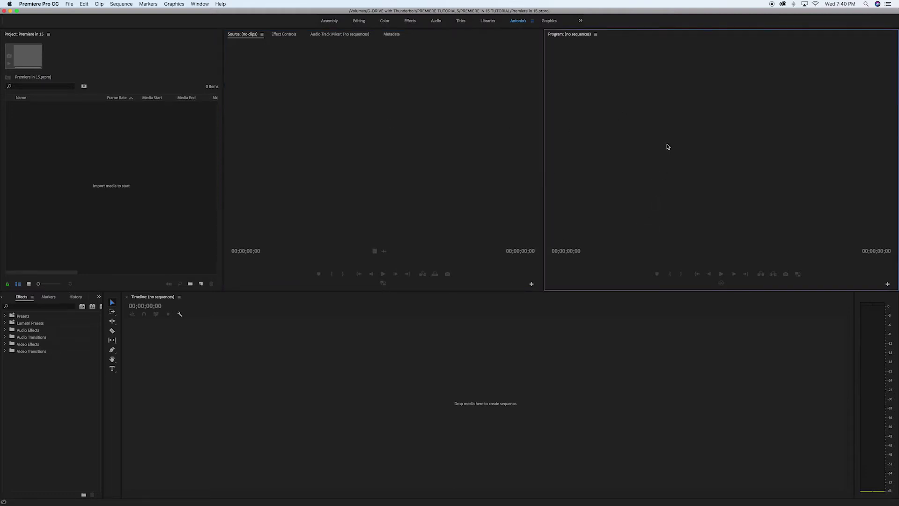
{"action": "left_click", "coordinate": [42, 380]}
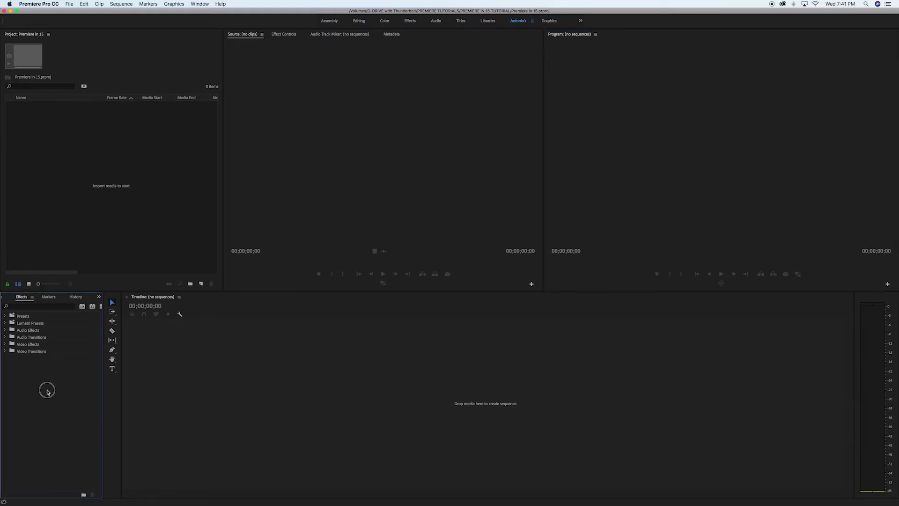
{"action": "left_click", "coordinate": [282, 351]}
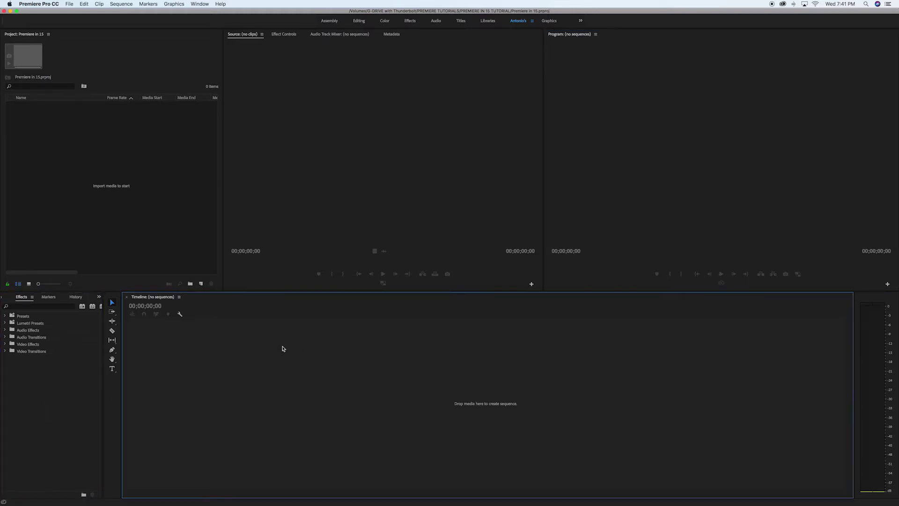
Bring the Media Browser to the front in the panel group that holds Effects and Info.
{"action": "left_click", "coordinate": [29, 396]}
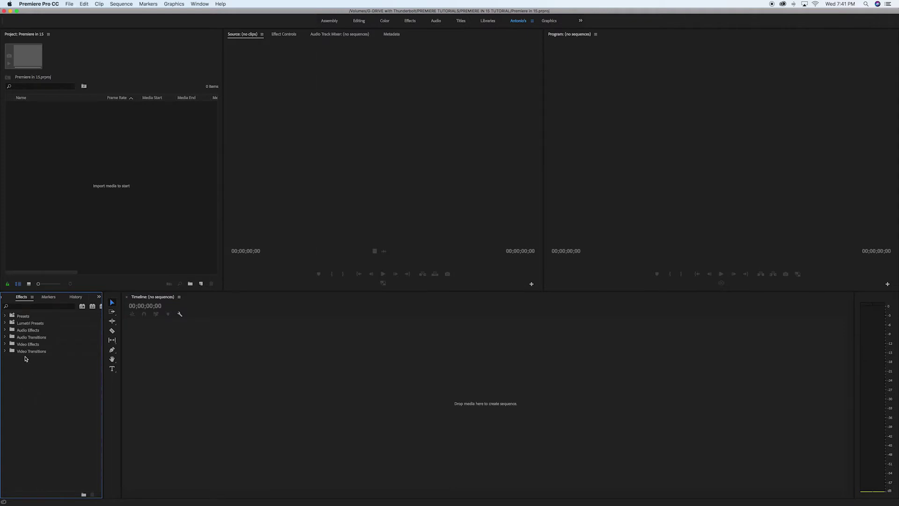
{"action": "left_click", "coordinate": [4, 299]}
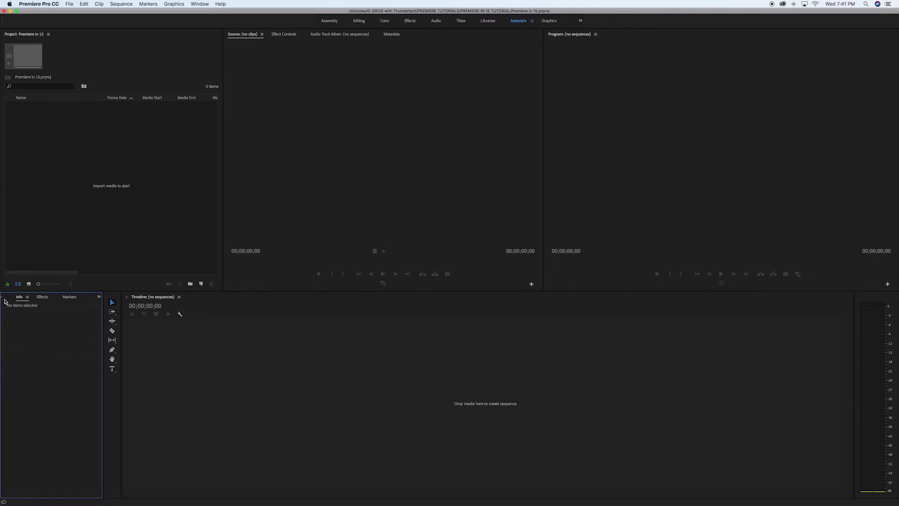
{"action": "left_click", "coordinate": [4, 299]}
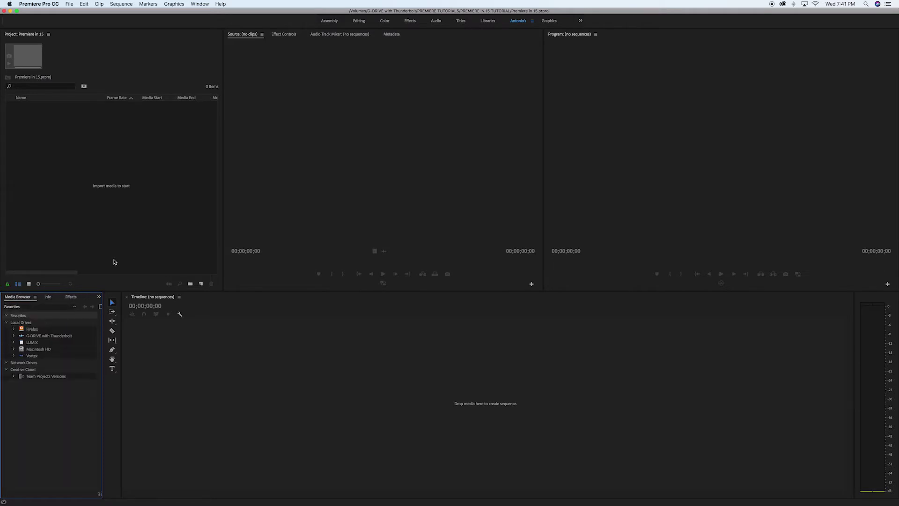
{"action": "double_click", "coordinate": [149, 195]}
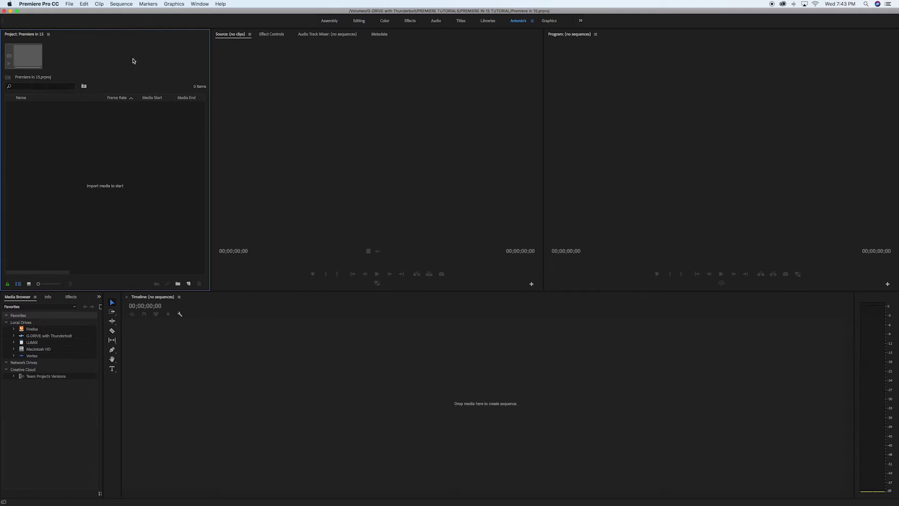
{"action": "double_click", "coordinate": [133, 61]}
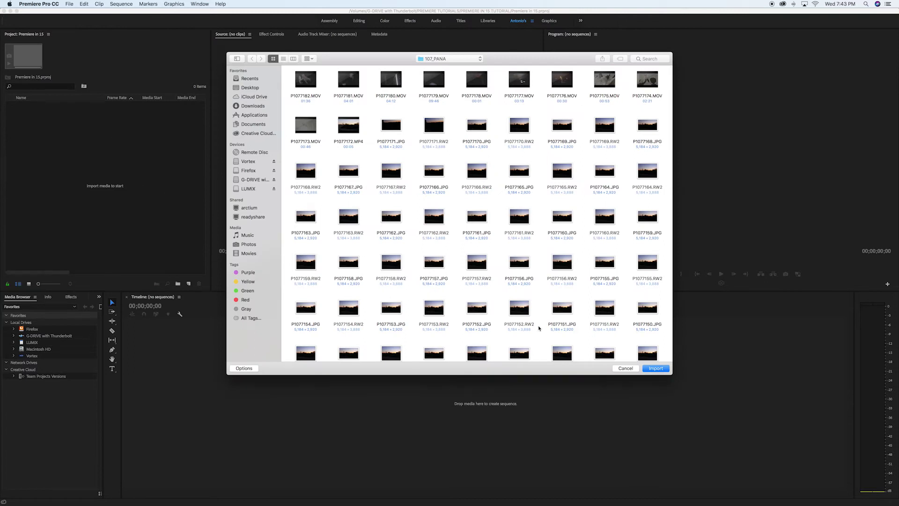
{"action": "left_click", "coordinate": [626, 368]}
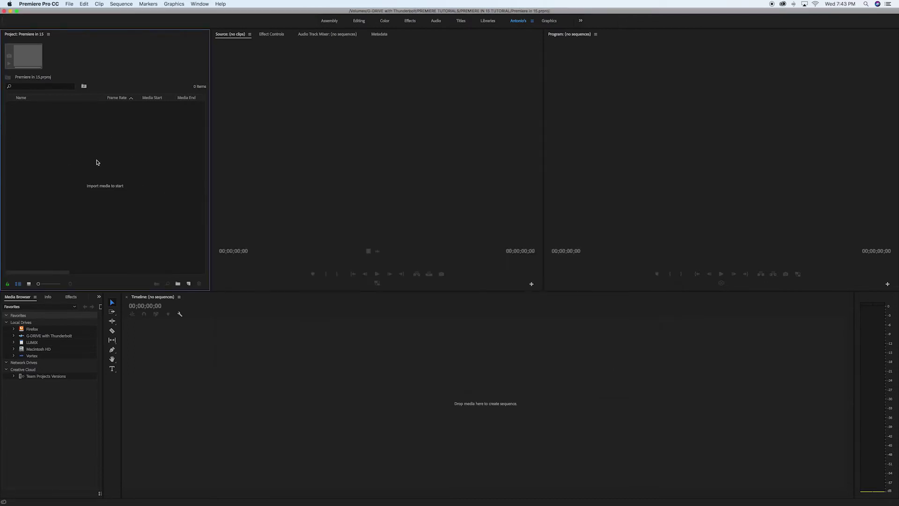
Start a media import into the project and browse to the DCIM folder inside catelina state park.
{"action": "double_click", "coordinate": [104, 187]}
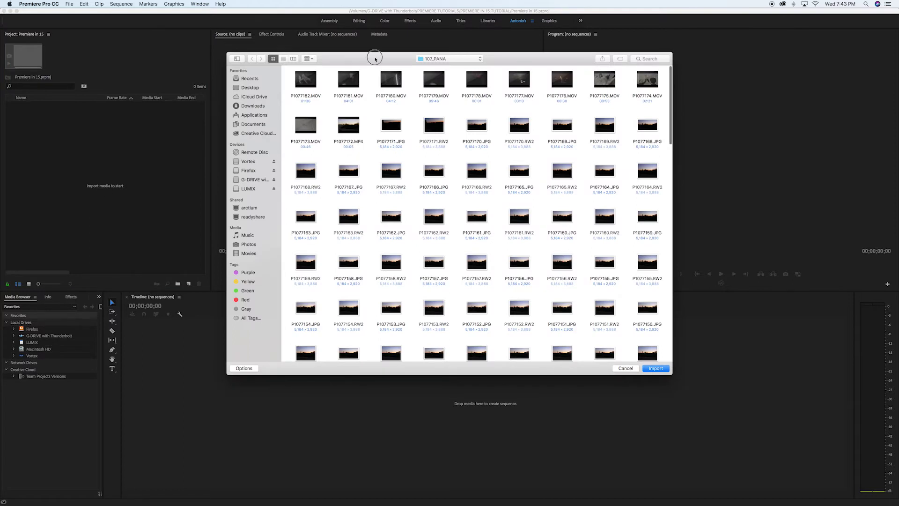
{"action": "left_click_drag", "start_coordinate": [375, 59], "coordinate": [364, 45]}
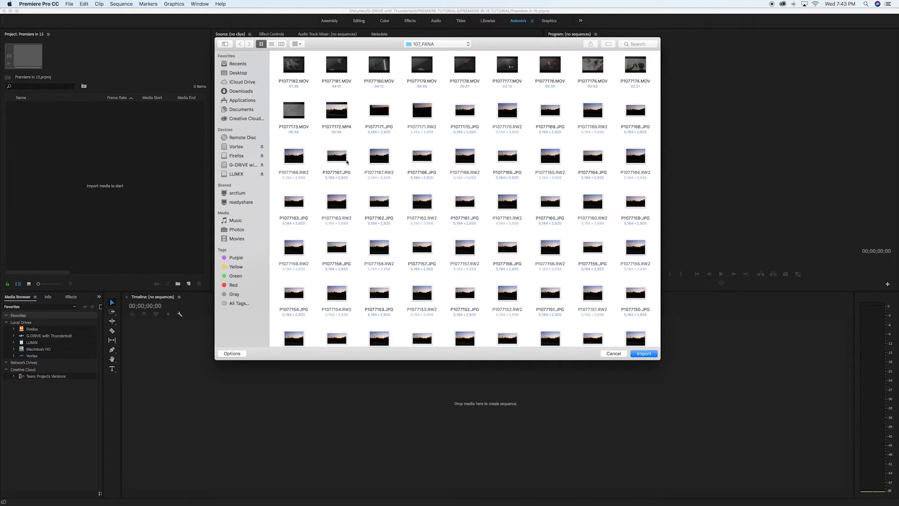
{"action": "left_click", "coordinate": [445, 45]}
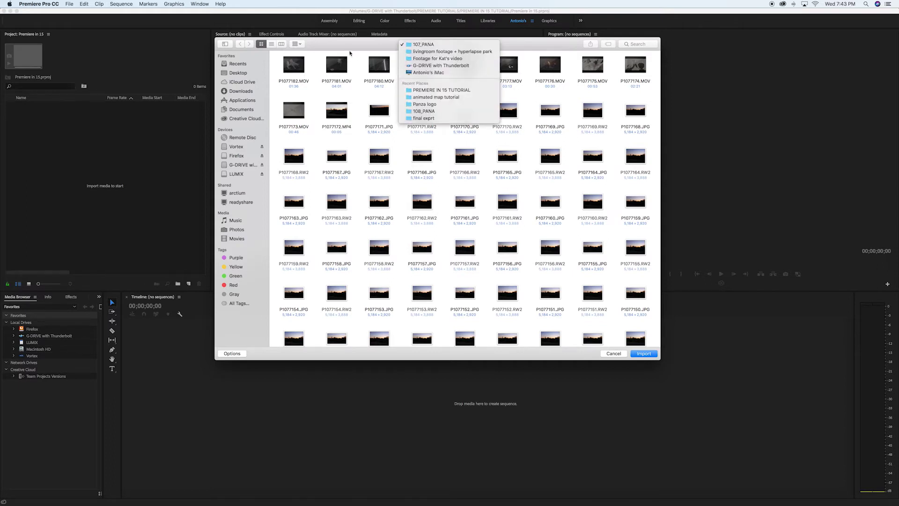
{"action": "left_click", "coordinate": [352, 47]}
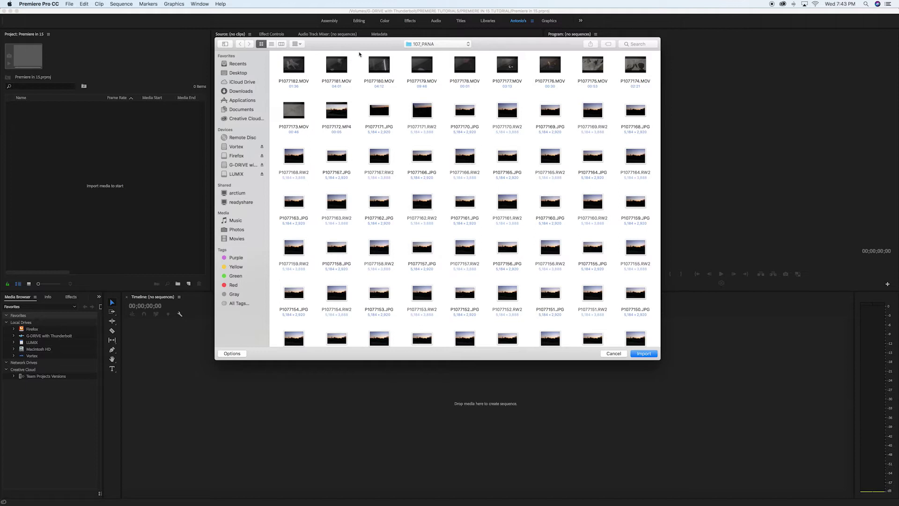
{"action": "left_click", "coordinate": [422, 45]}
{"action": "left_click", "coordinate": [428, 56]}
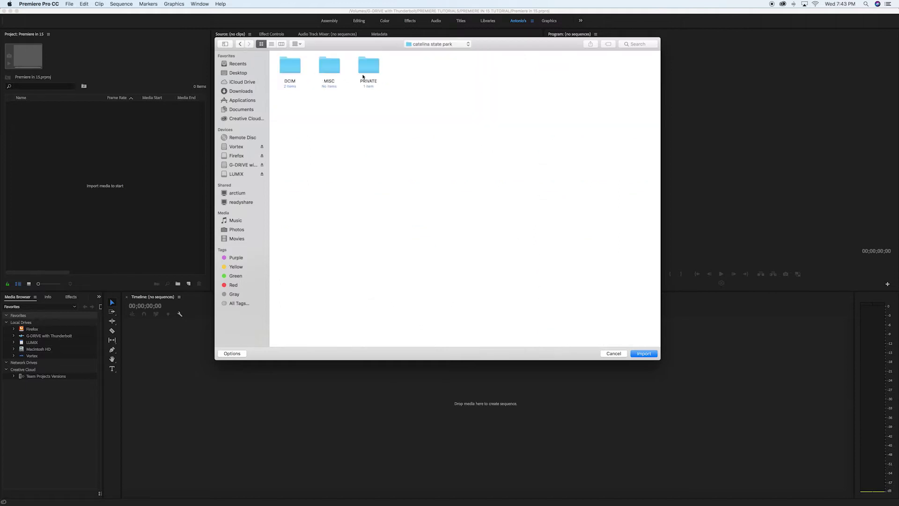
{"action": "double_click", "coordinate": [291, 65]}
Check the contents of the 108_PANA and 107_PANA folders and import the whole 108_PANA folder.
{"action": "double_click", "coordinate": [291, 66]}
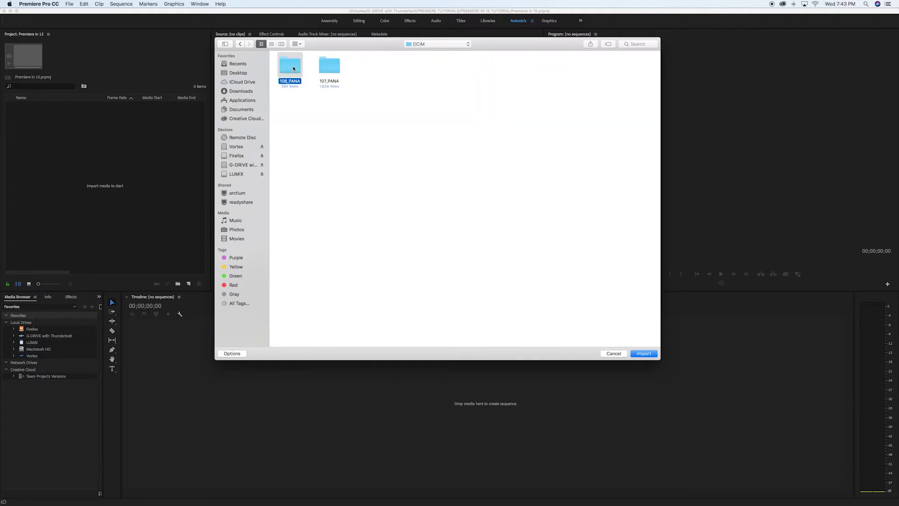
{"action": "scroll", "coordinate": [384, 145], "scroll_direction": "down", "scroll_amount": 1}
{"action": "scroll", "coordinate": [384, 145], "scroll_direction": "up", "scroll_amount": 1}
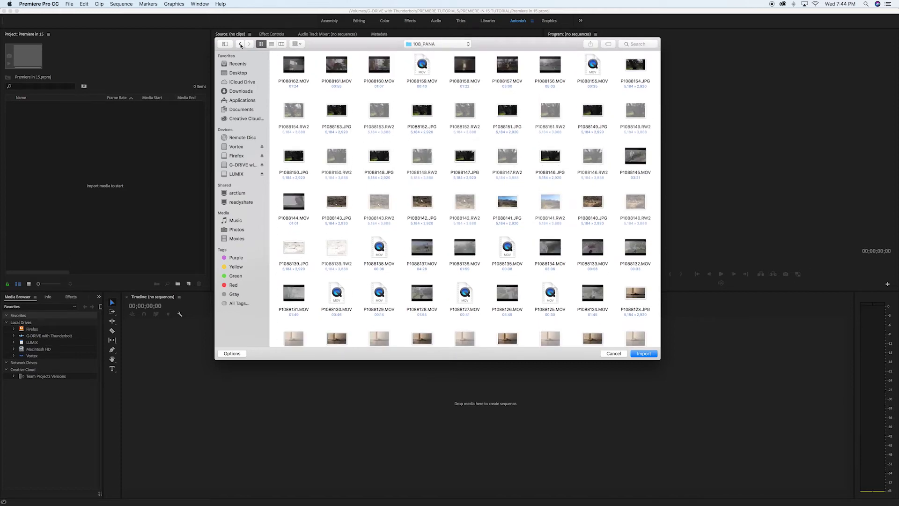
{"action": "left_click", "coordinate": [239, 44]}
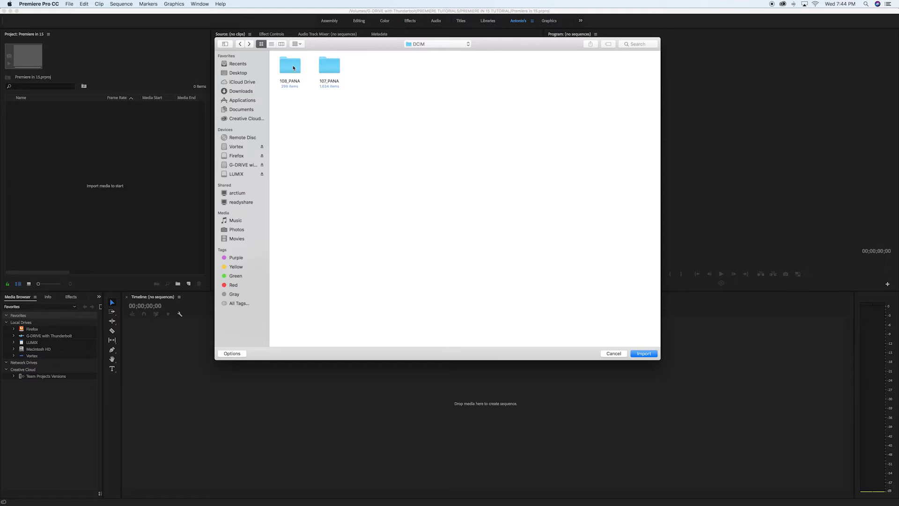
{"action": "double_click", "coordinate": [330, 68]}
{"action": "left_click", "coordinate": [242, 45]}
{"action": "left_click", "coordinate": [290, 69]}
{"action": "left_click", "coordinate": [647, 354]}
Look through the imported JPG and MOV files in the 108_PANA bin, checking the details of P1088125.MOV.
{"action": "scroll", "coordinate": [39, 153], "scroll_direction": "down", "scroll_amount": 3}
{"action": "scroll", "coordinate": [38, 154], "scroll_direction": "down", "scroll_amount": 10}
{"action": "scroll", "coordinate": [37, 150], "scroll_direction": "down", "scroll_amount": 5}
{"action": "left_click", "coordinate": [36, 131]}
{"action": "scroll", "coordinate": [34, 131], "scroll_direction": "down", "scroll_amount": 1}
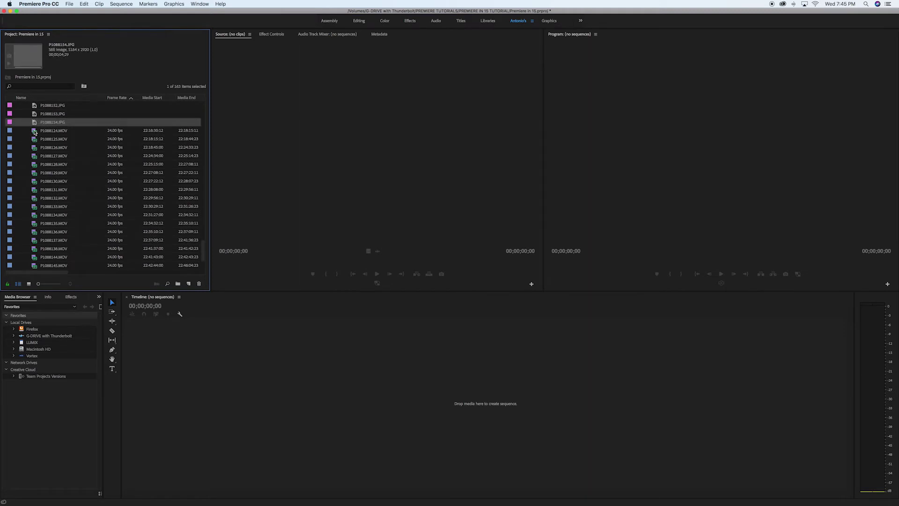
{"action": "left_click", "coordinate": [35, 140]}
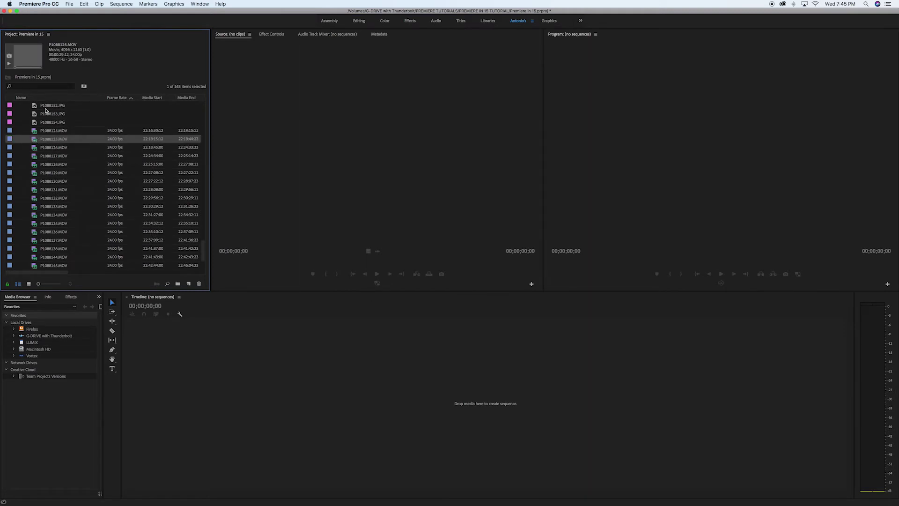
{"action": "scroll", "coordinate": [44, 126], "scroll_direction": "up", "scroll_amount": 20}
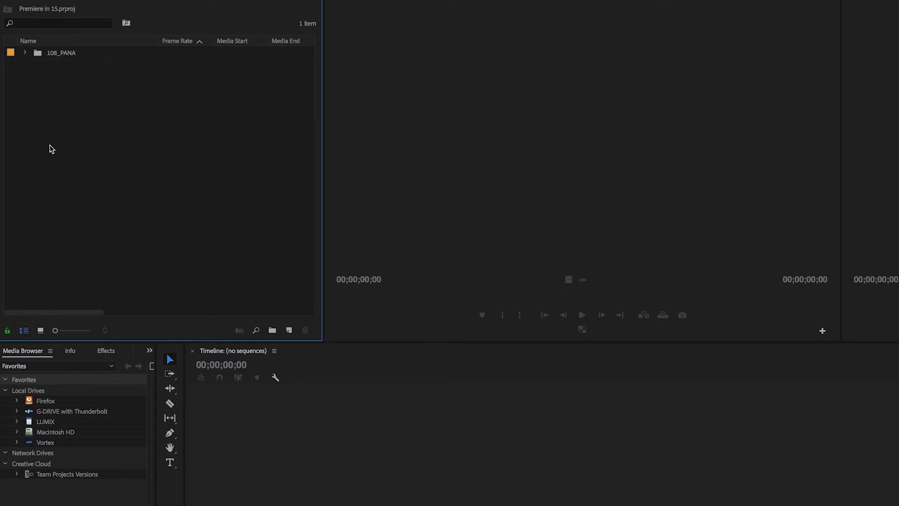
Show the project items in Icon View and open the 108_PANA bin.
{"action": "left_click", "coordinate": [26, 55]}
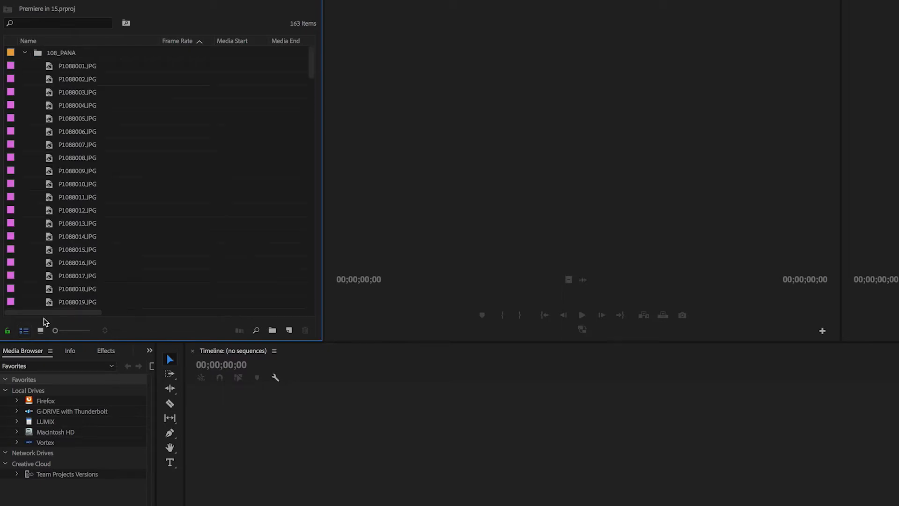
{"action": "left_click", "coordinate": [41, 330]}
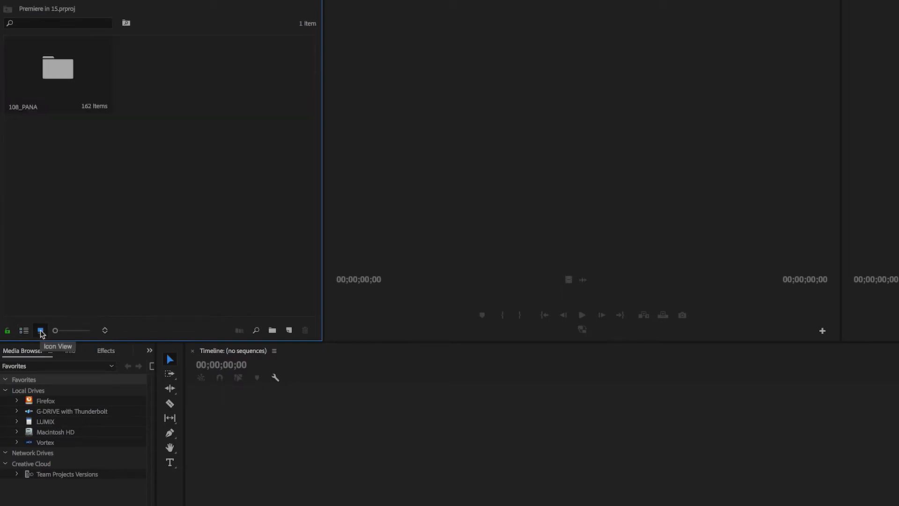
{"action": "double_click", "coordinate": [61, 72]}
Find the clip P1088128.MOV among the bin's thumbnails and load it into the Source monitor.
{"action": "scroll", "coordinate": [141, 126], "scroll_direction": "down", "scroll_amount": 2}
{"action": "scroll", "coordinate": [141, 125], "scroll_direction": "down", "scroll_amount": 15}
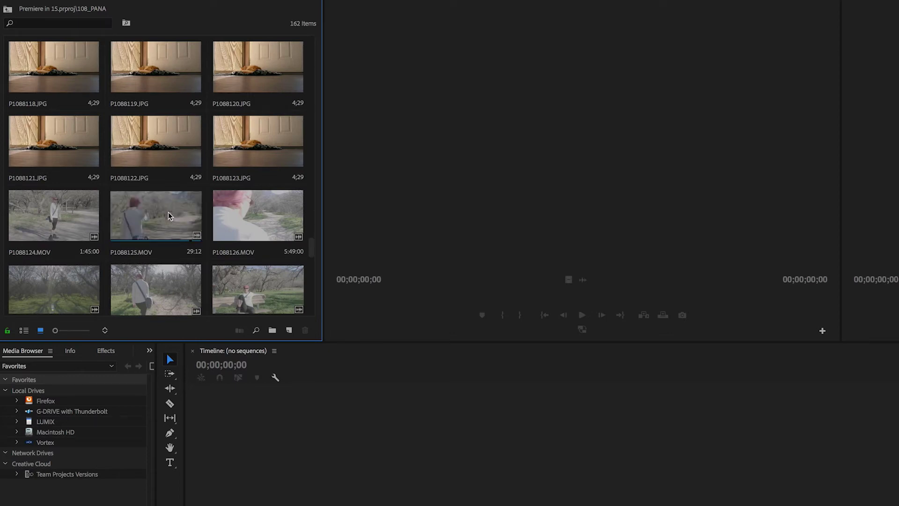
{"action": "left_click_drag", "start_coordinate": [313, 245], "coordinate": [312, 249]}
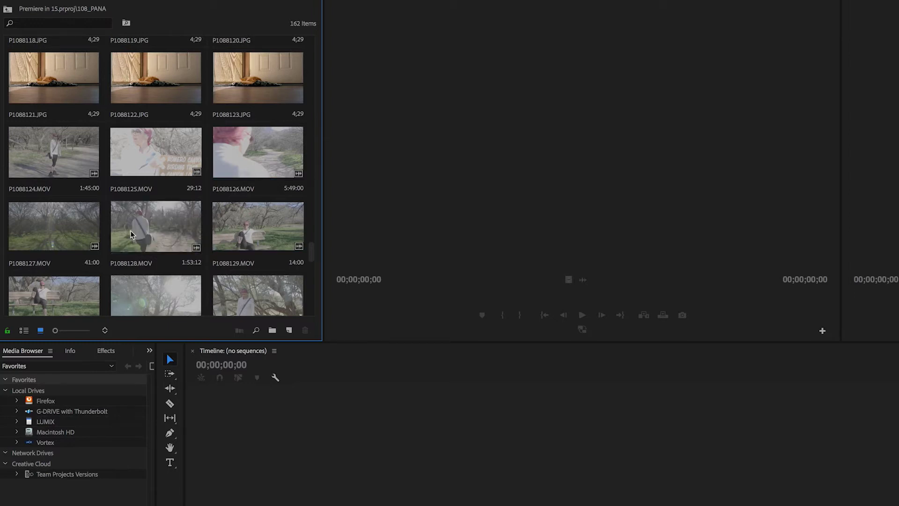
{"action": "scroll", "coordinate": [156, 167], "scroll_direction": "down", "scroll_amount": 2}
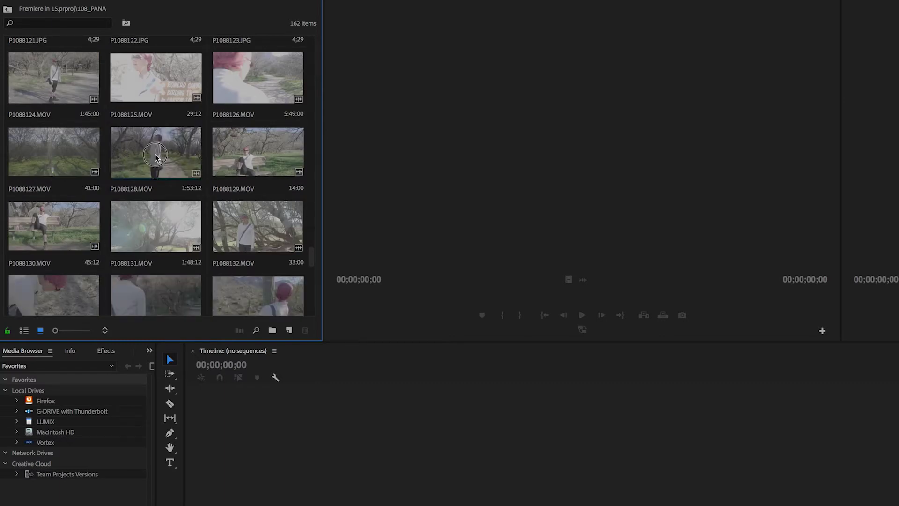
{"action": "double_click", "coordinate": [155, 158]}
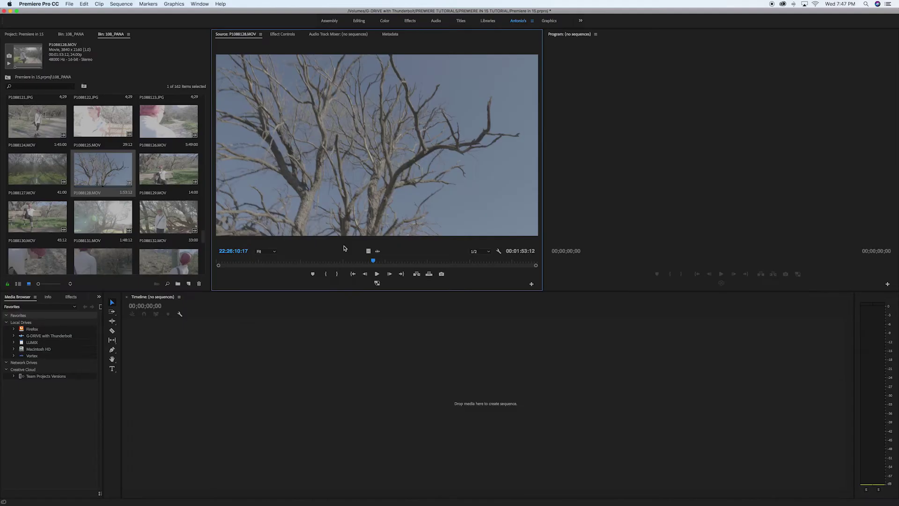
Set the In point of P1088128.MOV at 22:25:47:21 in the Source monitor.
{"action": "left_click_drag", "start_coordinate": [358, 261], "coordinate": [314, 262]}
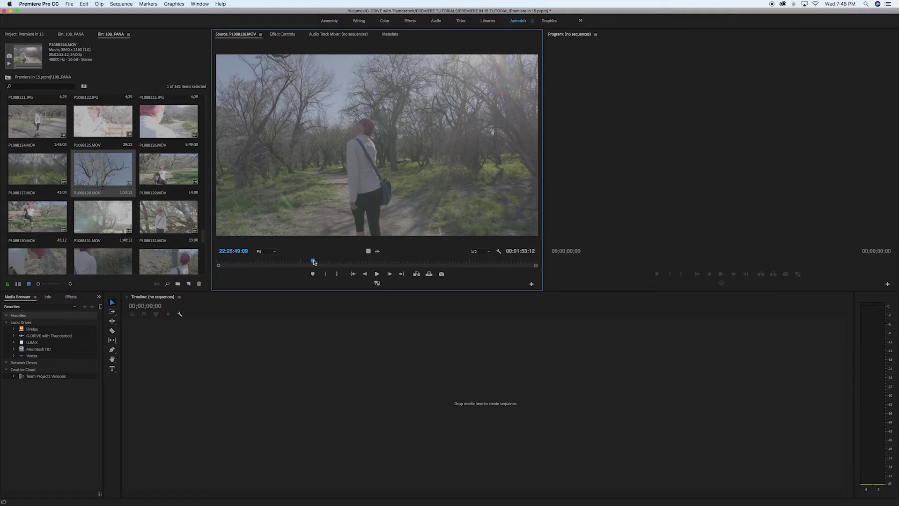
{"action": "mouse_move", "coordinate": [314, 262]}
{"action": "left_mouse_down"}
{"action": "mouse_move", "coordinate": [229, 261]}
{"action": "mouse_move", "coordinate": [310, 263]}
{"action": "left_mouse_up"}
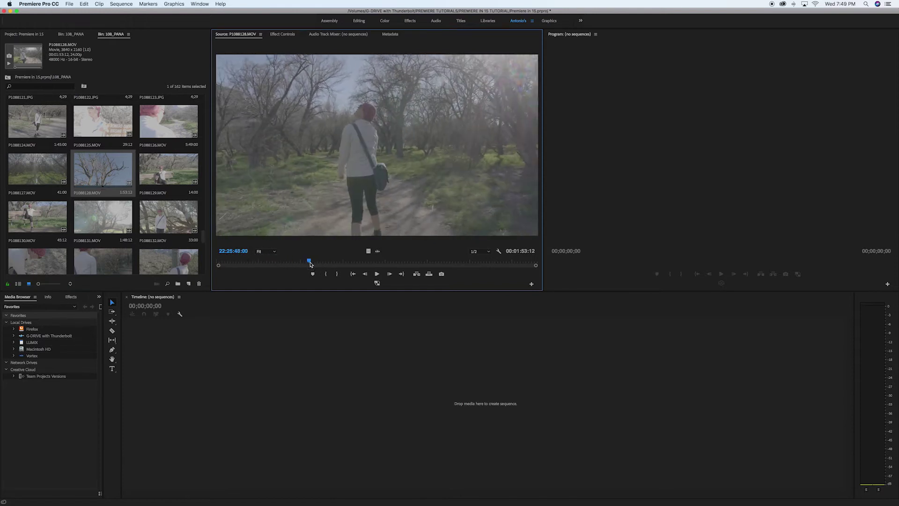
{"action": "key", "text": "Left"}
{"action": "key", "text": "Left"}
{"action": "key", "text": "Left"}
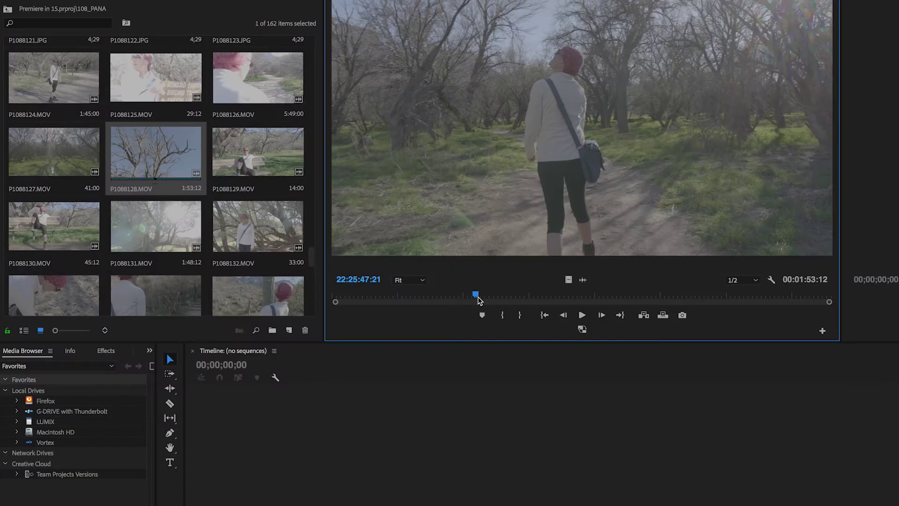
{"action": "key", "text": "i"}
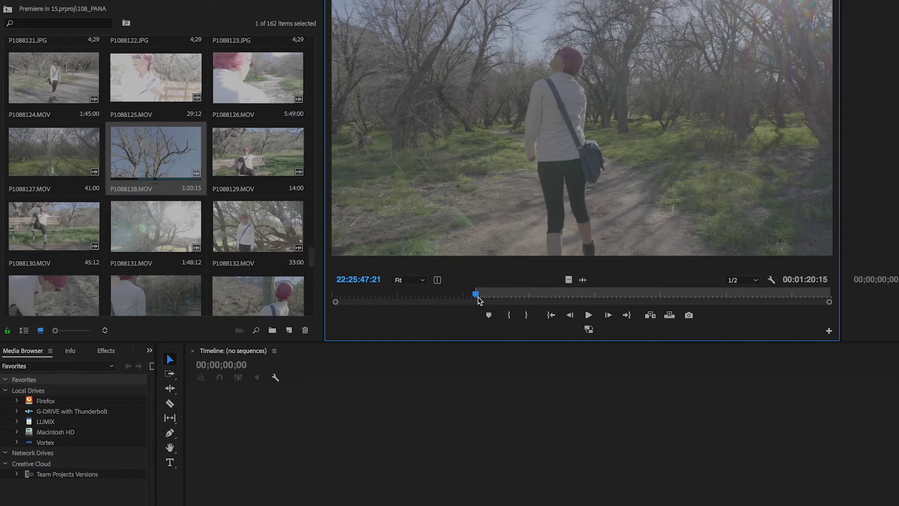
Set the Out point of P1088128.MOV at 22:25:55:12 and create a new sequence from the marked section in the empty timeline.
{"action": "key", "text": "space"}
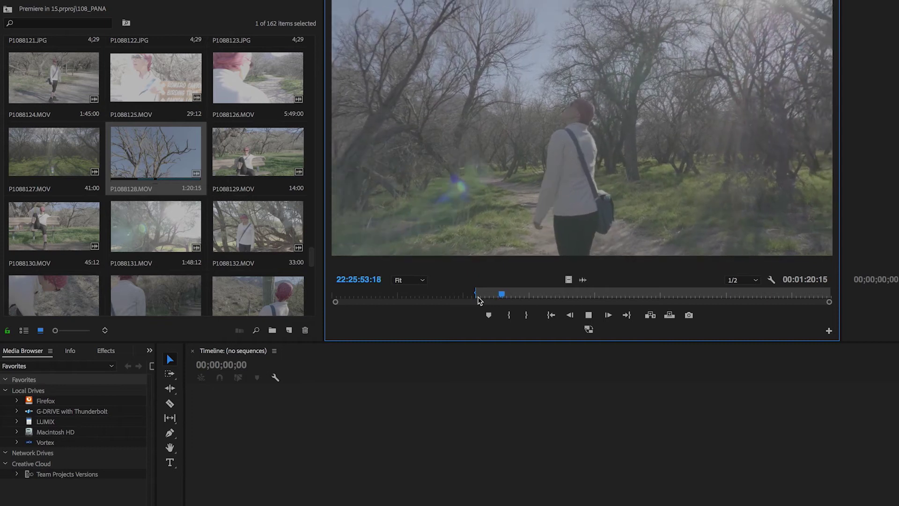
{"action": "key", "text": "space"}
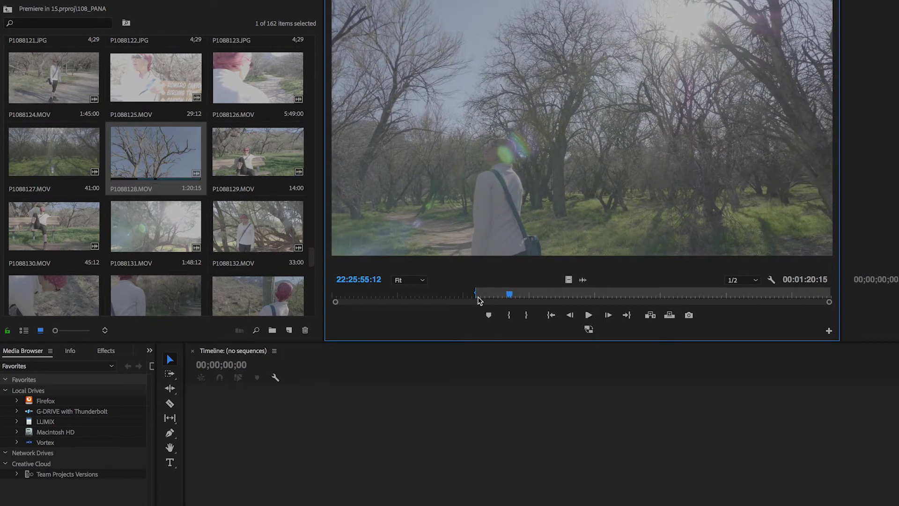
{"action": "key", "text": "o"}
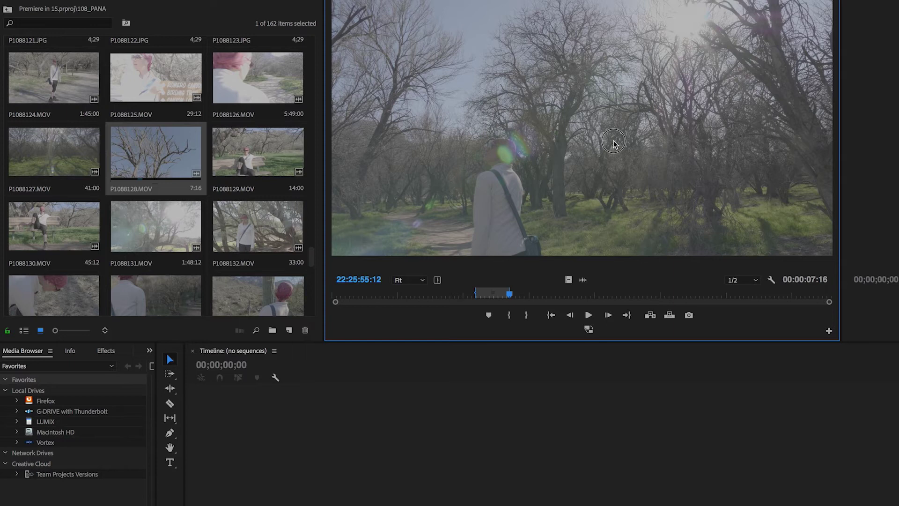
{"action": "left_click_drag", "start_coordinate": [613, 152], "coordinate": [568, 478]}
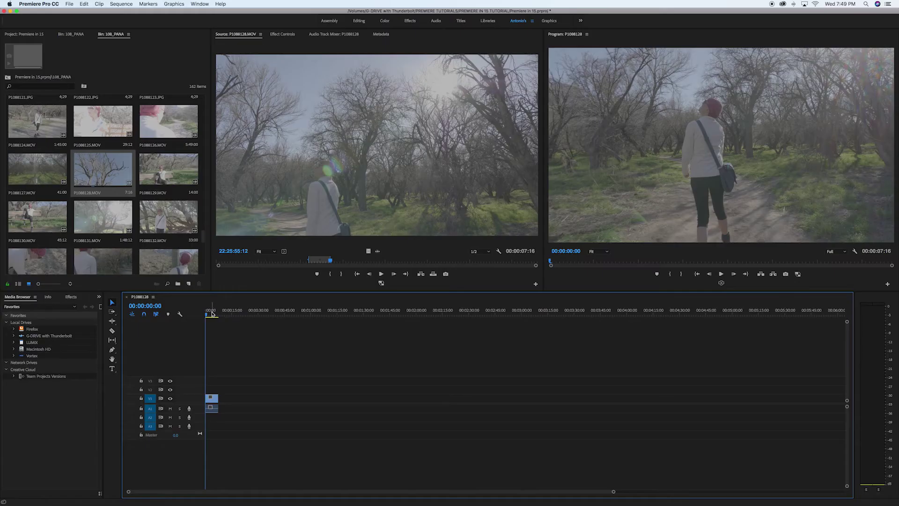
Scrub through the clip in the new sequence, save the project, and return the playhead to the sequence start.
{"action": "left_click_drag", "start_coordinate": [212, 314], "coordinate": [212, 315]}
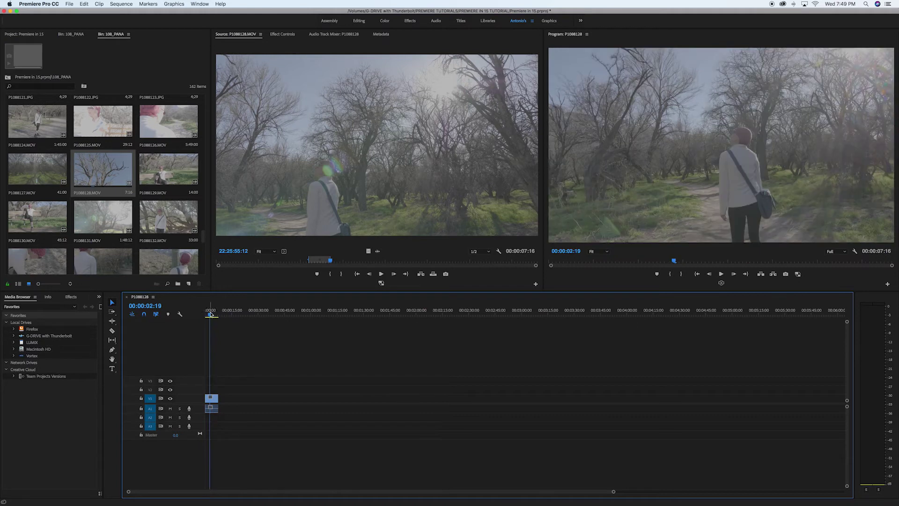
{"action": "key", "text": "super+s"}
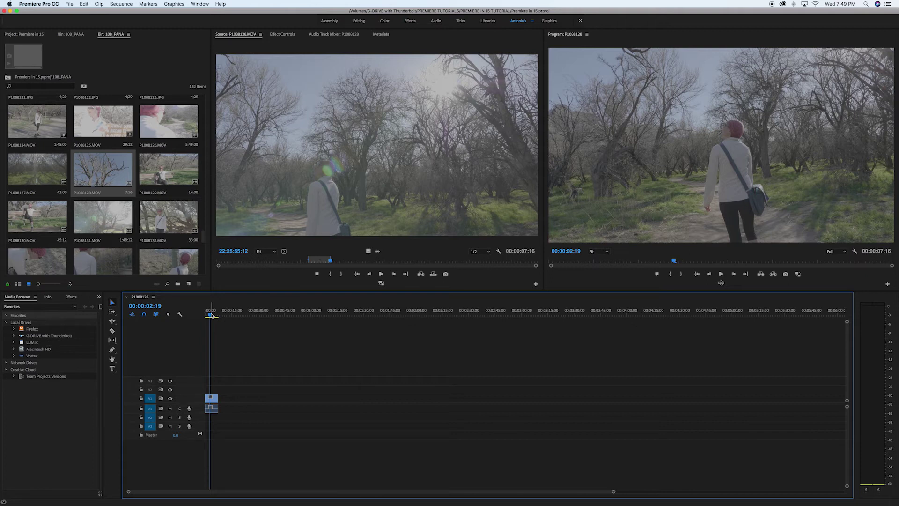
{"action": "mouse_move", "coordinate": [211, 314]}
{"action": "left_mouse_down"}
{"action": "mouse_move", "coordinate": [197, 314]}
{"action": "mouse_move", "coordinate": [213, 315]}
{"action": "left_mouse_up"}
{"action": "left_click", "coordinate": [214, 312]}
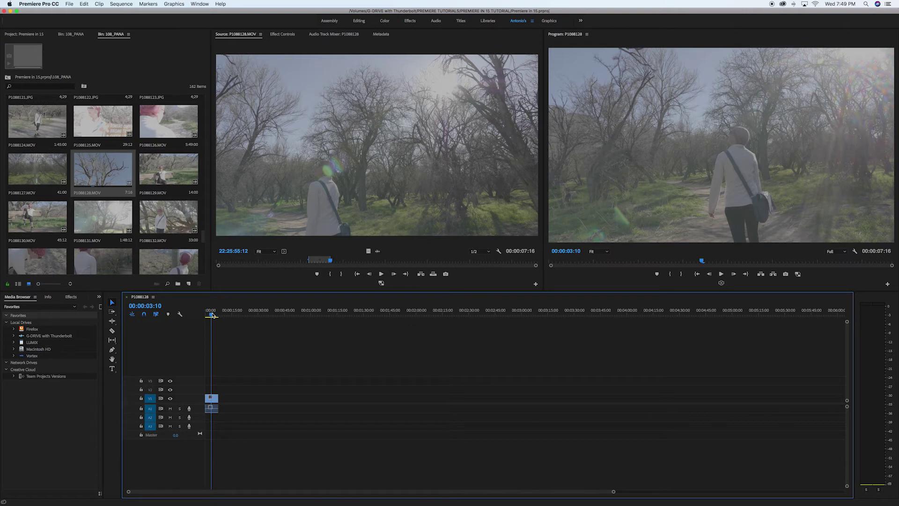
{"action": "left_click_drag", "start_coordinate": [215, 313], "coordinate": [204, 319]}
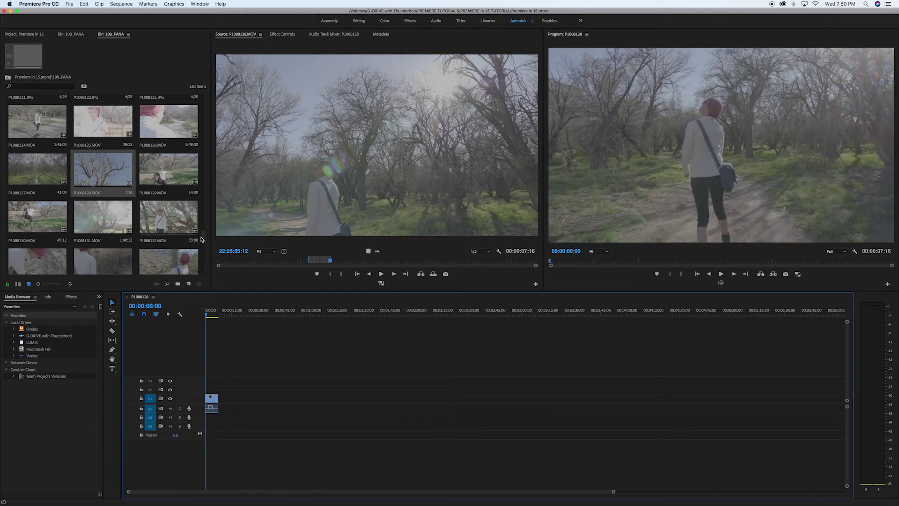
Preview the following clips in the 108_PANA bin and load P1088137.MOV into the Source monitor.
{"action": "left_click_drag", "start_coordinate": [202, 237], "coordinate": [202, 239]}
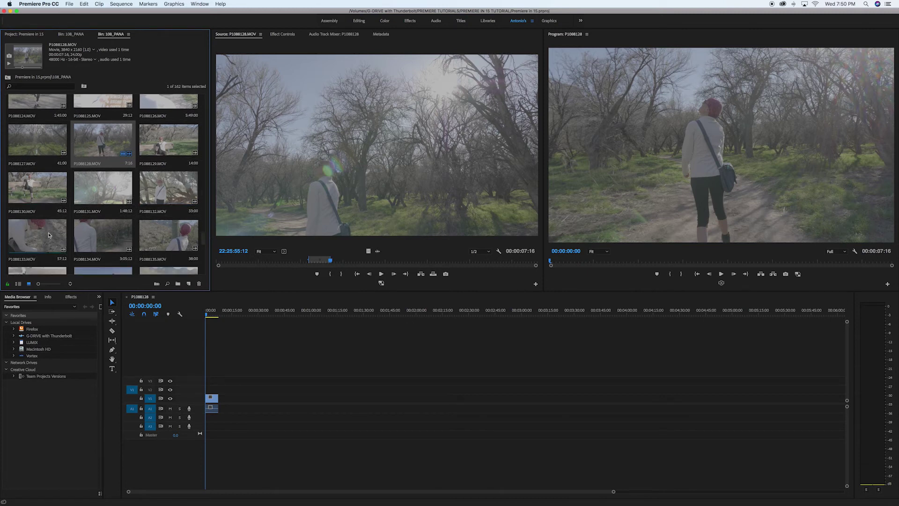
{"action": "left_click", "coordinate": [104, 236]}
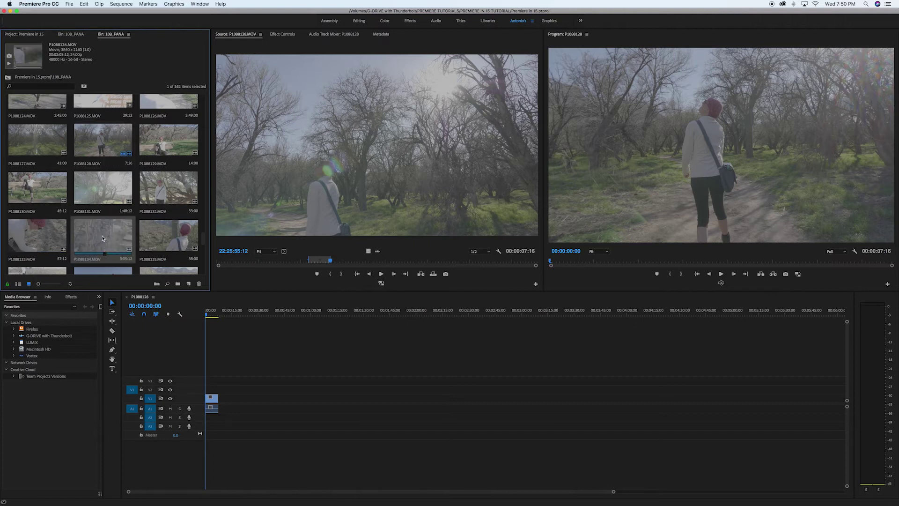
{"action": "double_click", "coordinate": [158, 236]}
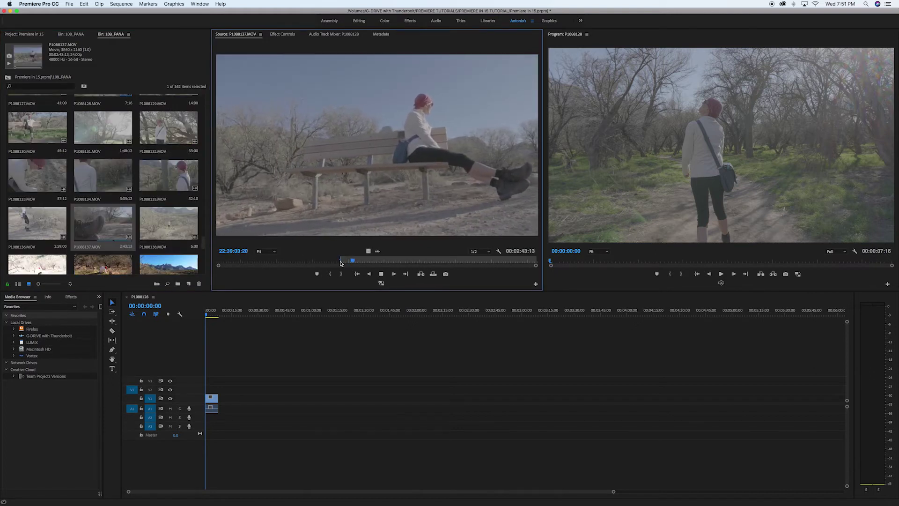
Mark P1088137.MOV with an In point at 22:37:54:17 and an Out point at 22:37:58:20.
{"action": "key", "text": "space"}
{"action": "mouse_move", "coordinate": [352, 265]}
{"action": "left_mouse_down"}
{"action": "mouse_move", "coordinate": [426, 265]}
{"action": "mouse_move", "coordinate": [347, 263]}
{"action": "left_mouse_up"}
{"action": "key", "text": "space"}
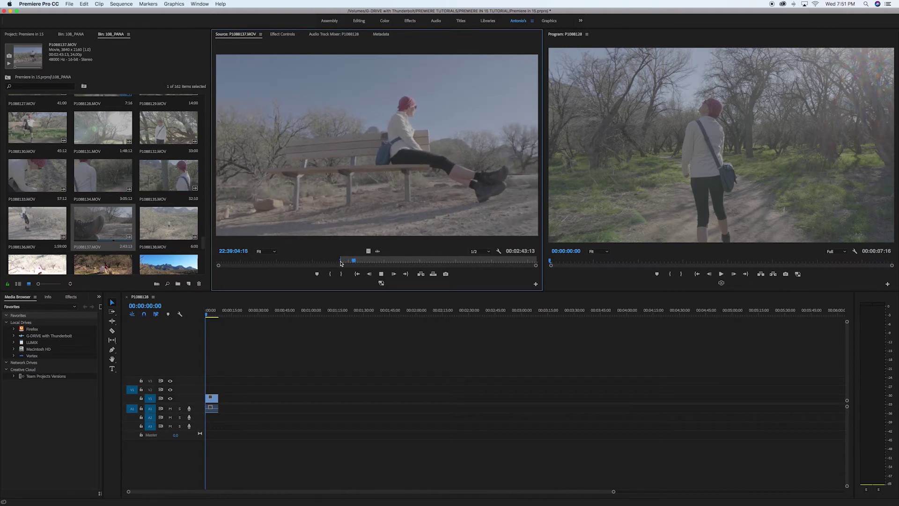
{"action": "left_click_drag", "start_coordinate": [352, 265], "coordinate": [271, 265]}
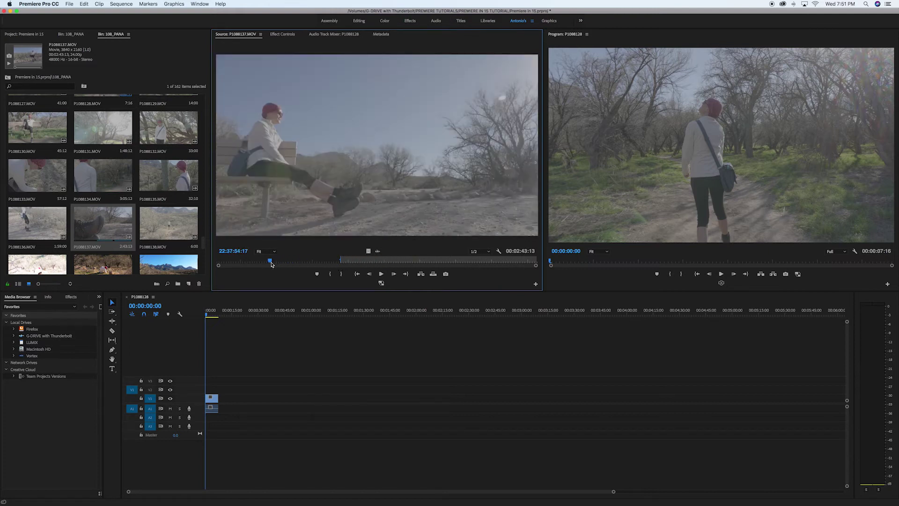
{"action": "key", "text": "i"}
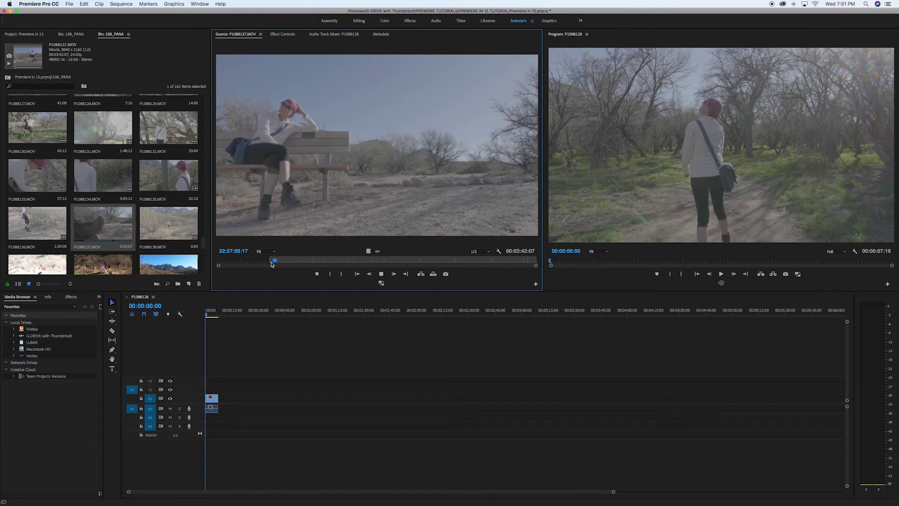
{"action": "key", "text": "space"}
{"action": "key", "text": "o"}
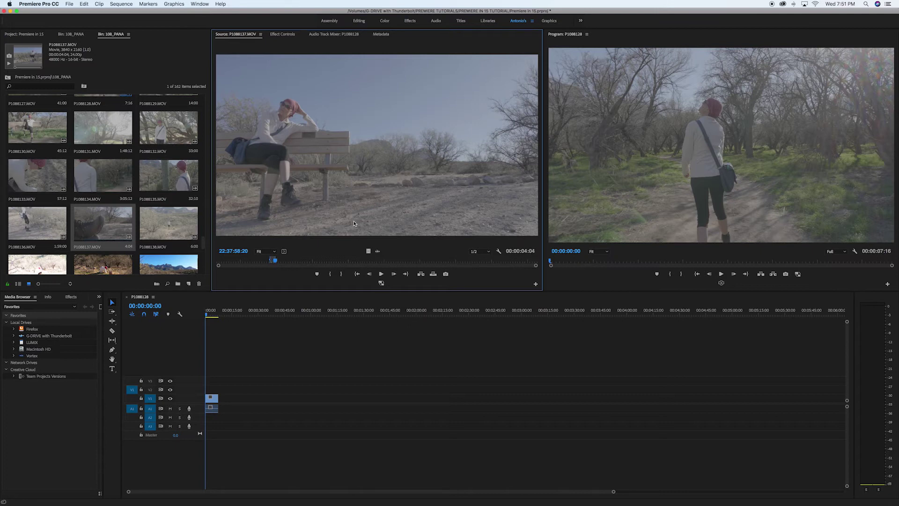
Add the marked bench shot directly after the first clip on V1, then save the project and play across the cut.
{"action": "left_click_drag", "start_coordinate": [352, 208], "coordinate": [225, 401]}
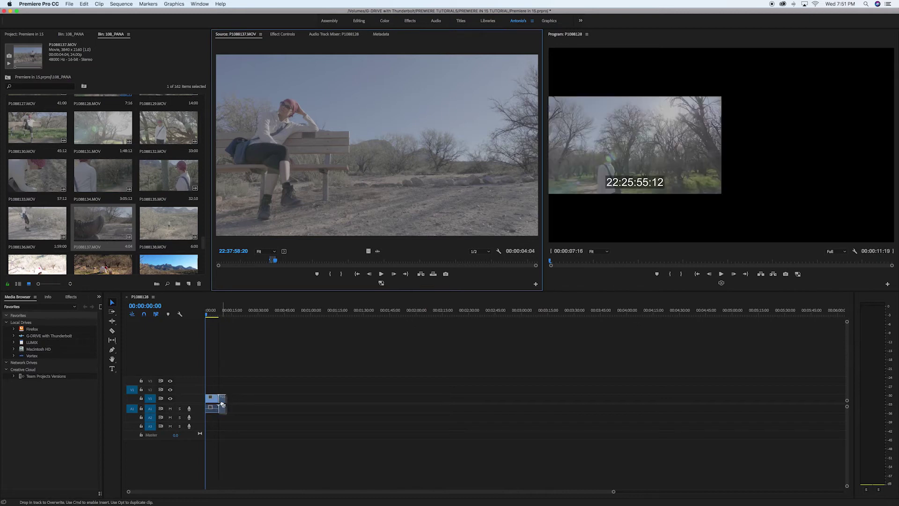
{"action": "left_click_drag", "start_coordinate": [218, 313], "coordinate": [211, 313]}
{"action": "key", "text": "super+s"}
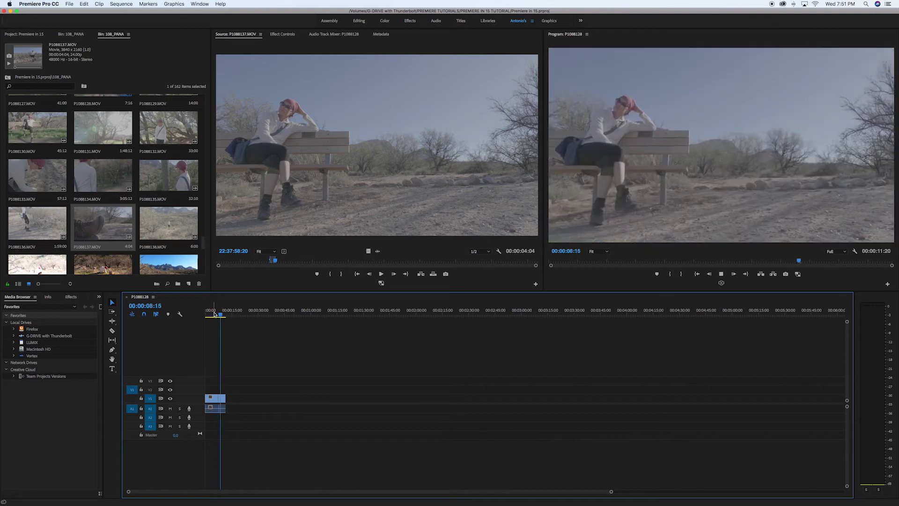
{"action": "key", "text": "space"}
Mark the boot shot in P1088137.MOV from 22:40:18:21 to 22:40:24:19 and place it on V1, leaving a gap after the second clip.
{"action": "left_click_drag", "start_coordinate": [291, 261], "coordinate": [452, 264]}
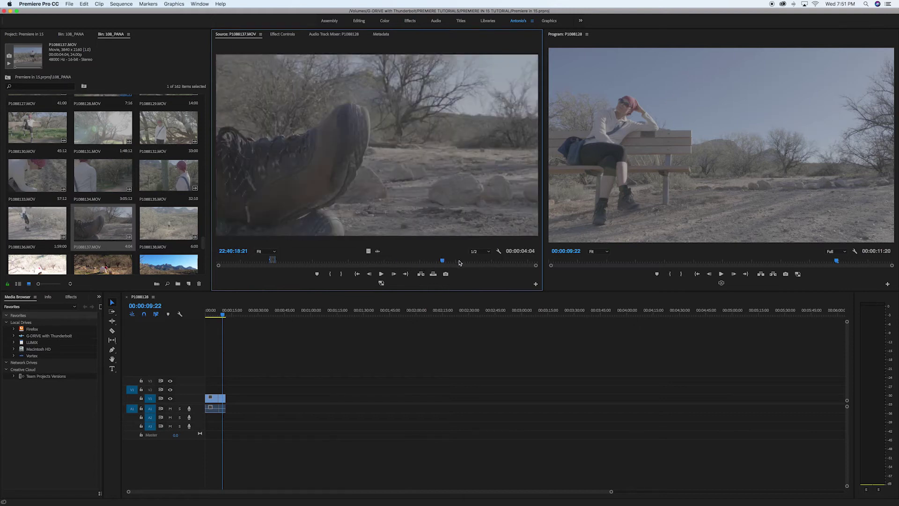
{"action": "key", "text": "i"}
{"action": "key", "text": "space"}
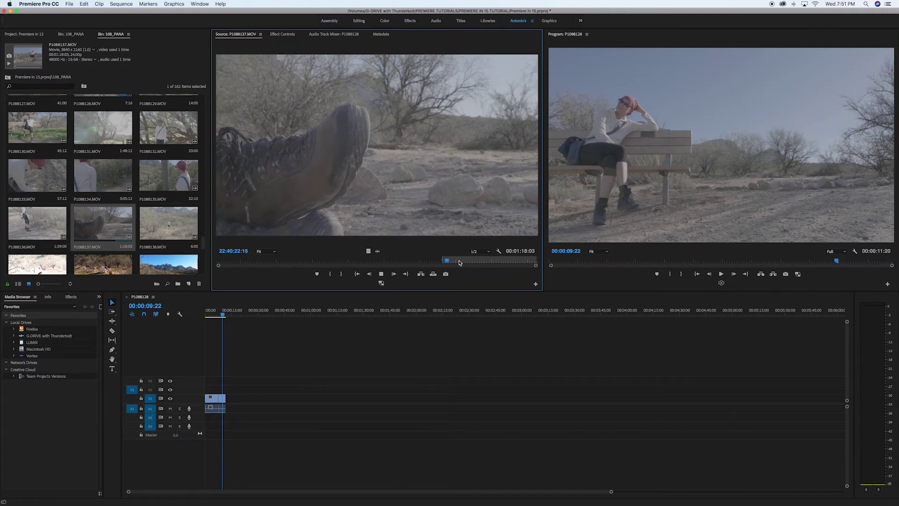
{"action": "key", "text": "space"}
{"action": "key", "text": "o"}
{"action": "left_click_drag", "start_coordinate": [335, 266], "coordinate": [235, 399]}
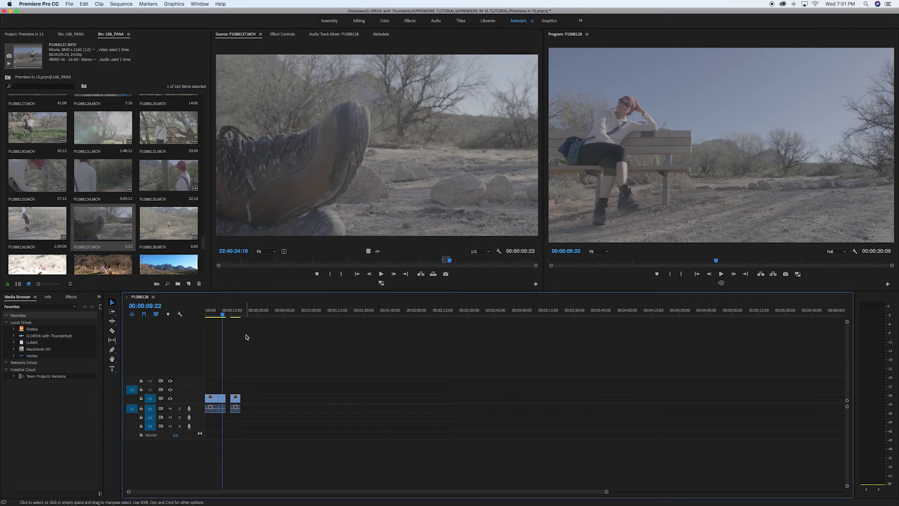
Ripple delete the gap between the second and third clips and move the playhead to their cut at 00:00:11:20.
{"action": "key", "text": "Down"}
{"action": "right_click", "coordinate": [229, 401]}
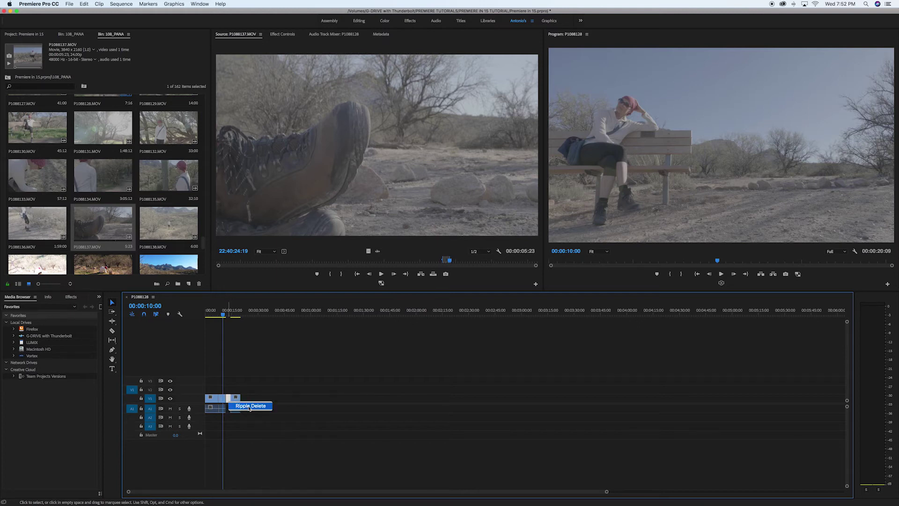
{"action": "left_click", "coordinate": [249, 408]}
{"action": "key", "text": "Down"}
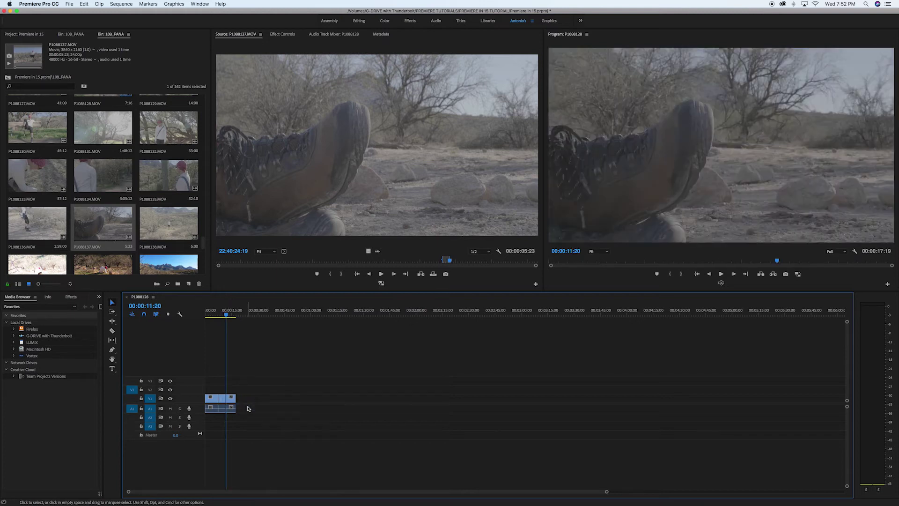
Play the three-clip sequence from the start, save the project, and show the top level of the project's items.
{"action": "left_click_drag", "start_coordinate": [226, 313], "coordinate": [178, 313]}
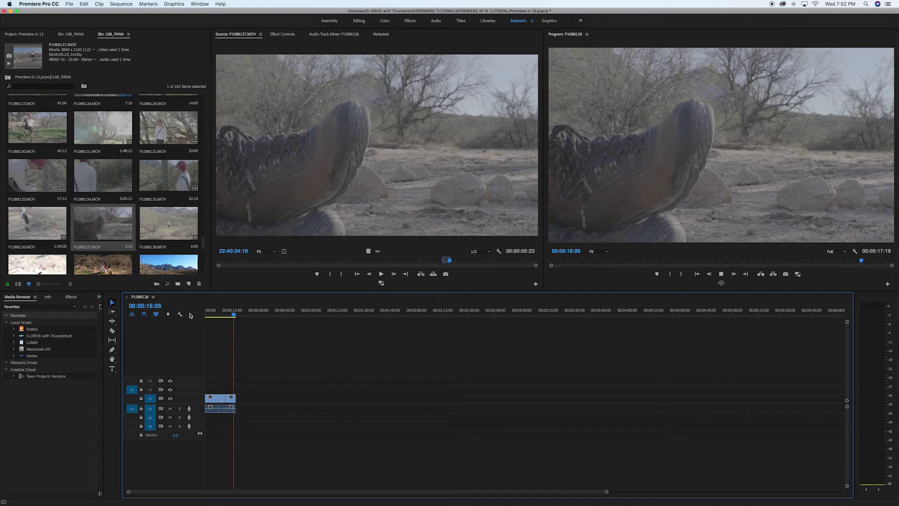
{"action": "key", "text": "super+s"}
{"action": "left_click", "coordinate": [32, 35]}
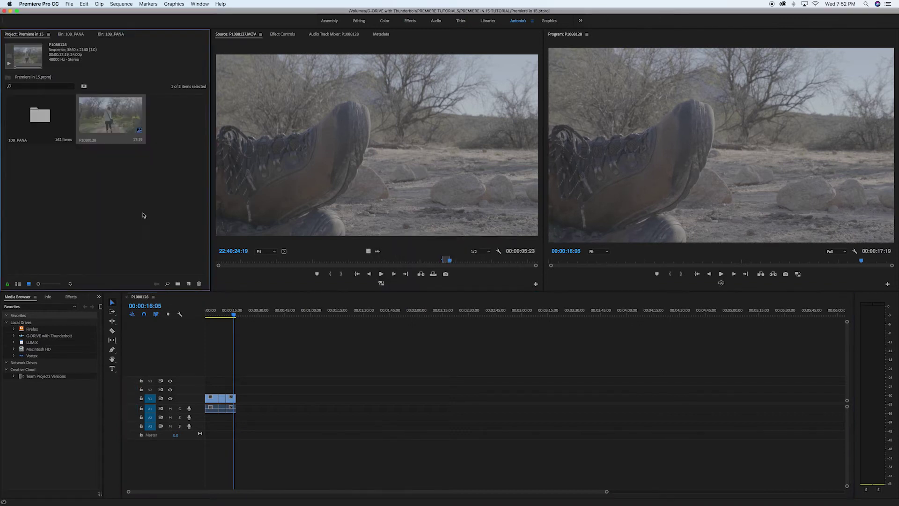
Fit the whole sequence to the timeline's width and place the playhead at 00:00:09:09 within the second clip.
{"action": "left_click_drag", "start_coordinate": [235, 314], "coordinate": [227, 315]}
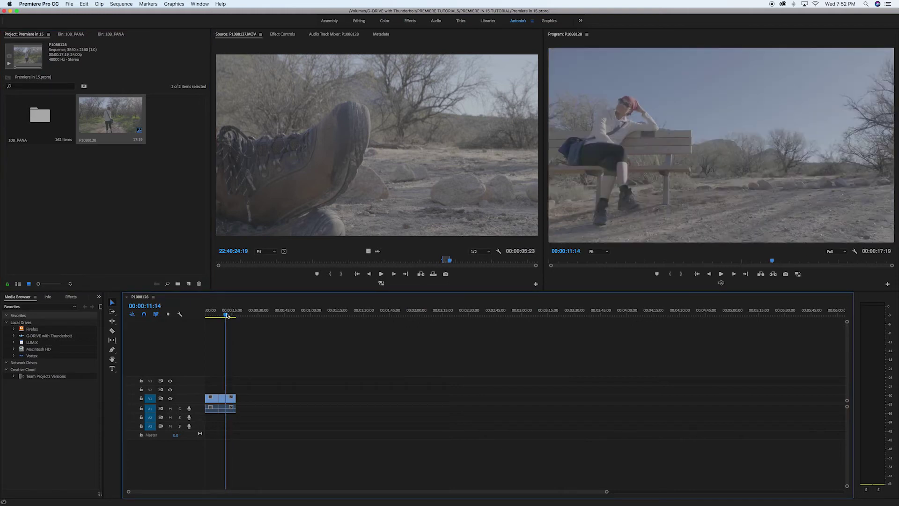
{"action": "key", "text": "backslash"}
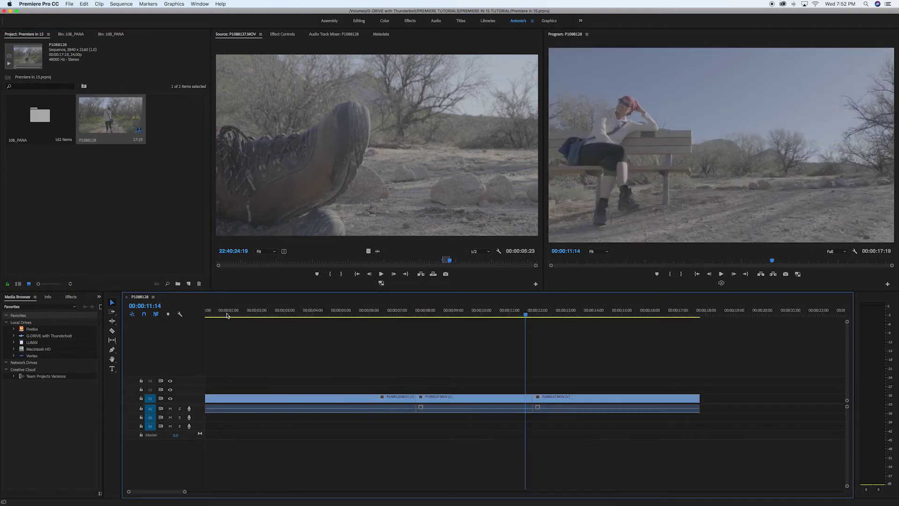
{"action": "left_click", "coordinate": [464, 316]}
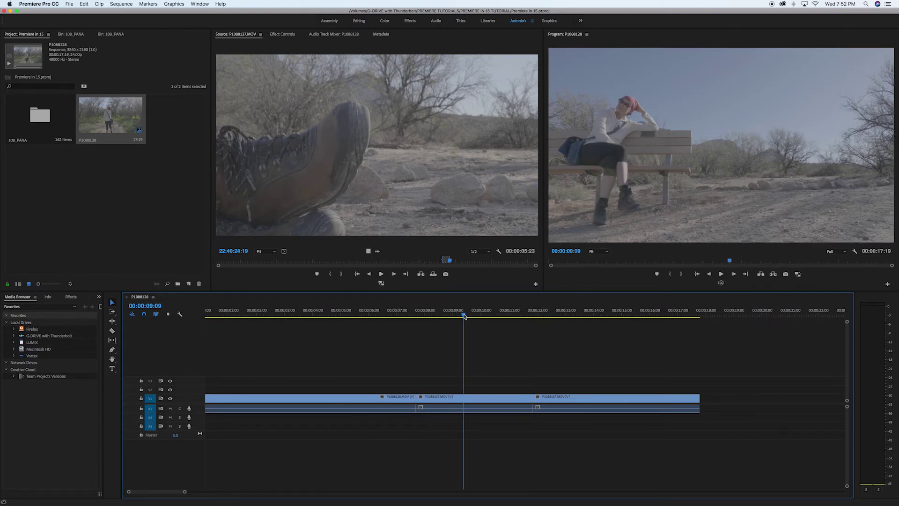
Examine the sequence at different timeline zoom levels, finishing with all three clips spread over about two thirds of the timeline.
{"action": "key", "text": "equal"}
{"action": "key", "text": "equal"}
{"action": "key", "text": "minus"}
{"action": "key", "text": "minus"}
{"action": "key", "text": "minus"}
{"action": "key", "text": "minus"}
{"action": "key", "text": "equal"}
{"action": "key", "text": "equal"}
{"action": "key", "text": "minus"}
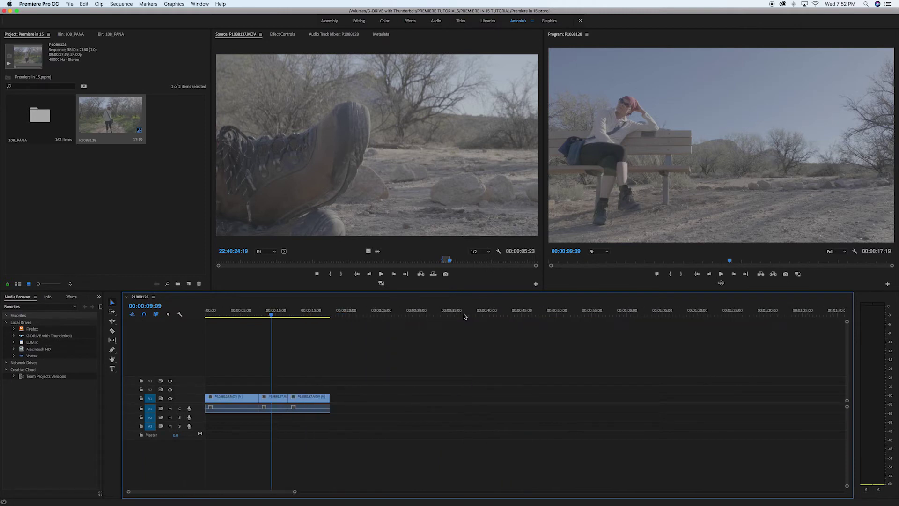
{"action": "key", "text": "minus"}
{"action": "key", "text": "minus"}
{"action": "key", "text": "equal"}
{"action": "key", "text": "equal"}
{"action": "key", "text": "equal"}
{"action": "key", "text": "equal"}
{"action": "key", "text": "equal"}
{"action": "key", "text": "minus"}
{"action": "key", "text": "minus"}
{"action": "key", "text": "minus"}
{"action": "left_click", "coordinate": [296, 491]}
{"action": "left_click_drag", "start_coordinate": [295, 492], "coordinate": [346, 489]}
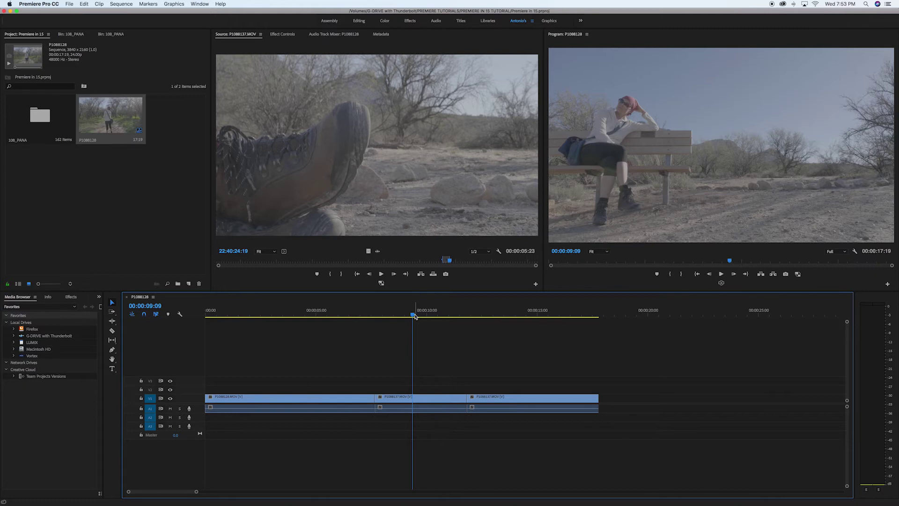
{"action": "left_click", "coordinate": [137, 204]}
{"action": "left_click", "coordinate": [117, 72]}
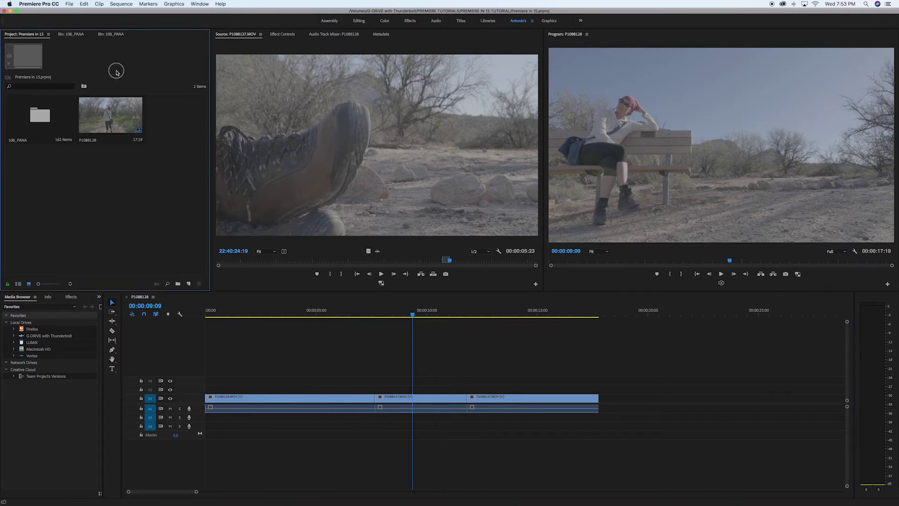
{"action": "double_click", "coordinate": [94, 189]}
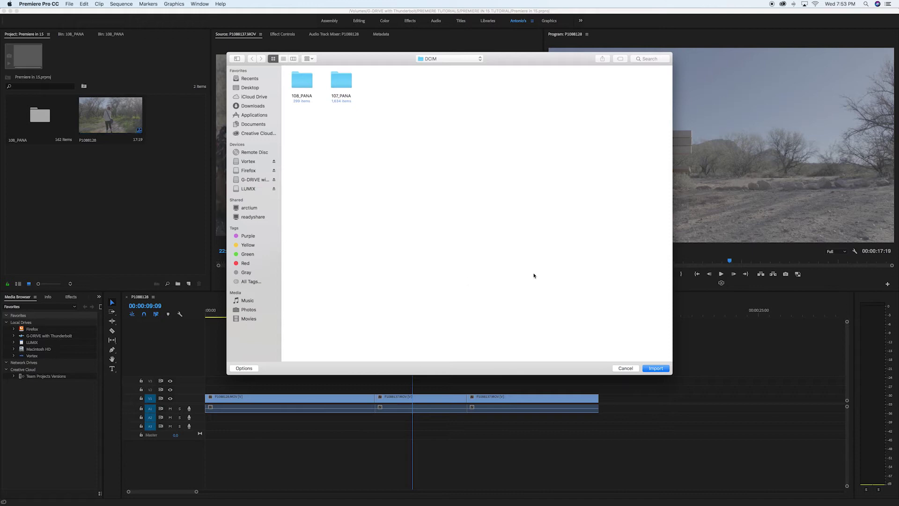
{"action": "left_click", "coordinate": [629, 369]}
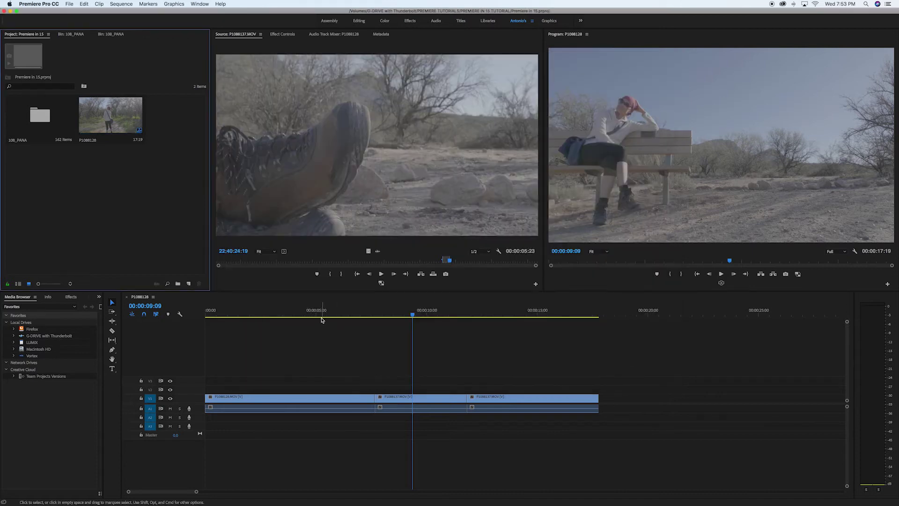
{"action": "left_click", "coordinate": [247, 282]}
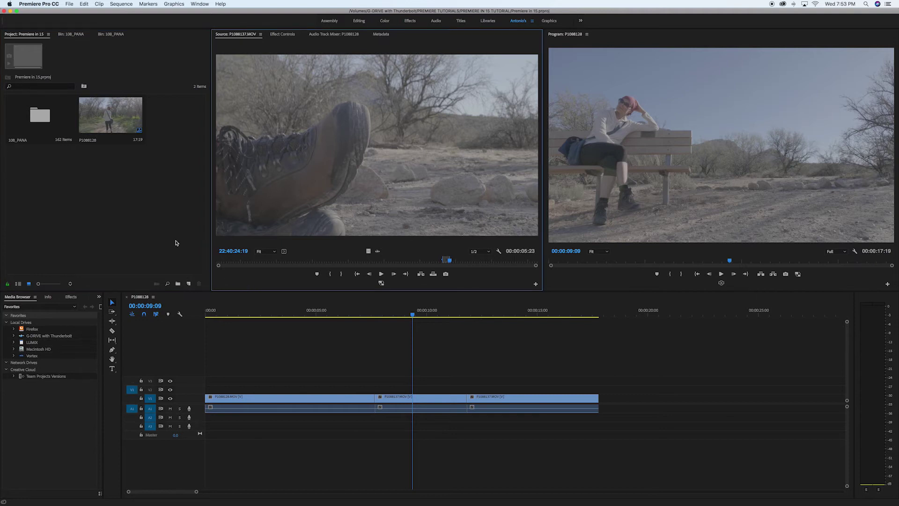
{"action": "left_click", "coordinate": [247, 277]}
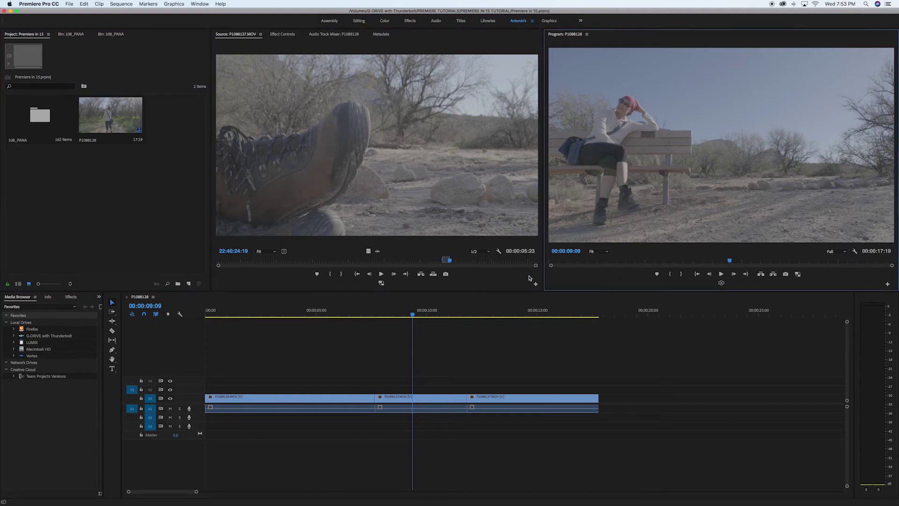
{"action": "left_click", "coordinate": [174, 251]}
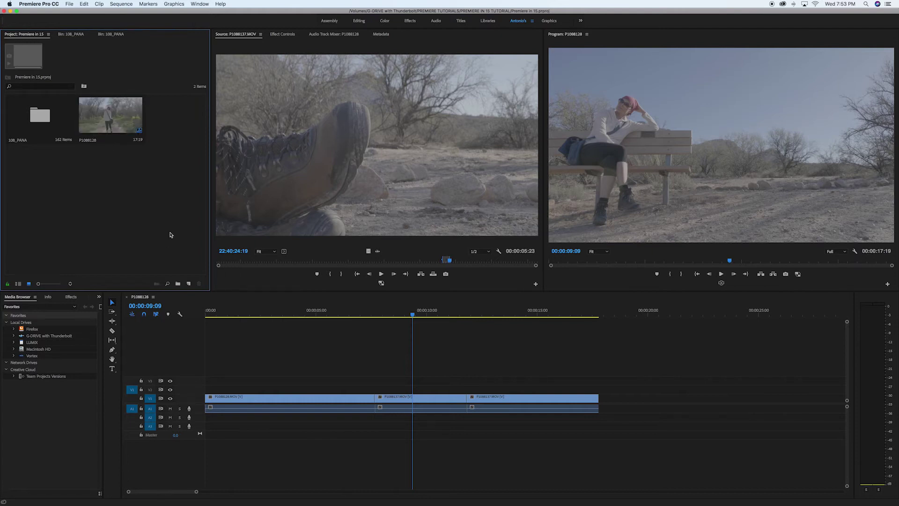
Examine the source clip's time ruler at different zoom levels, finishing zoomed in around its marked section.
{"action": "left_click", "coordinate": [332, 253]}
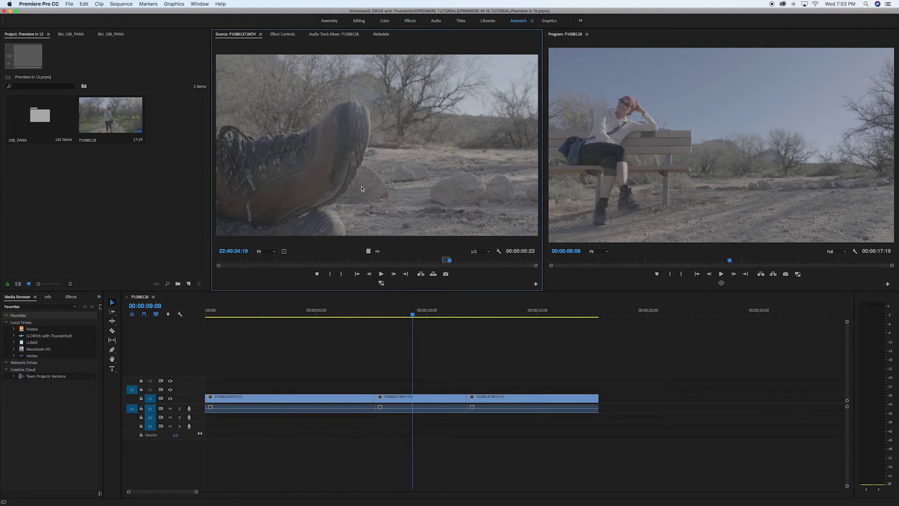
{"action": "key", "text": "equal"}
{"action": "key", "text": "equal"}
{"action": "key", "text": "minus"}
{"action": "key", "text": "minus"}
{"action": "key", "text": "equal"}
{"action": "key", "text": "equal"}
{"action": "key", "text": "equal"}
{"action": "key", "text": "equal"}
{"action": "key", "text": "minus"}
{"action": "key", "text": "equal"}
{"action": "key", "text": "minus"}
{"action": "key", "text": "equal"}
{"action": "key", "text": "minus"}
{"action": "key", "text": "minus"}
{"action": "key", "text": "minus"}
{"action": "key", "text": "minus"}
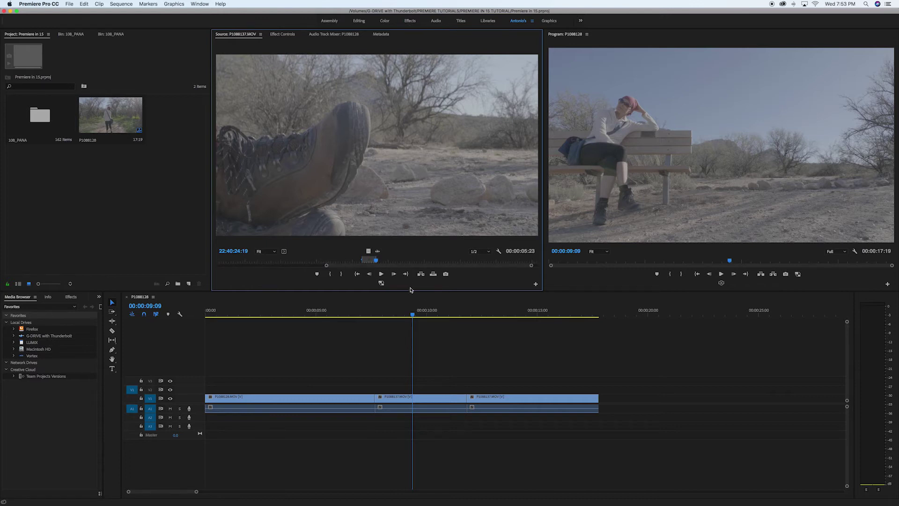
Compare the sequence at several timeline zoom levels, finishing with the three clips filling about a third of the timeline.
{"action": "left_click", "coordinate": [395, 302]}
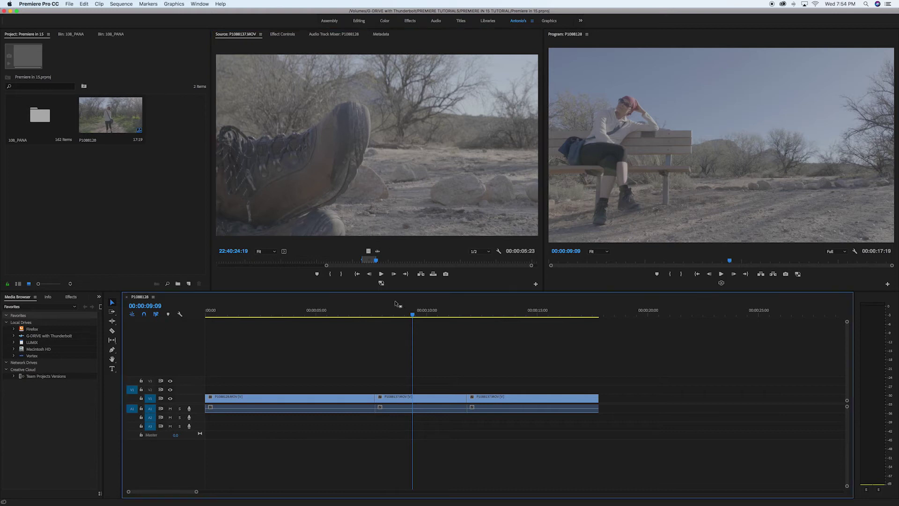
{"action": "key", "text": "minus"}
{"action": "key", "text": "minus"}
{"action": "key", "text": "minus"}
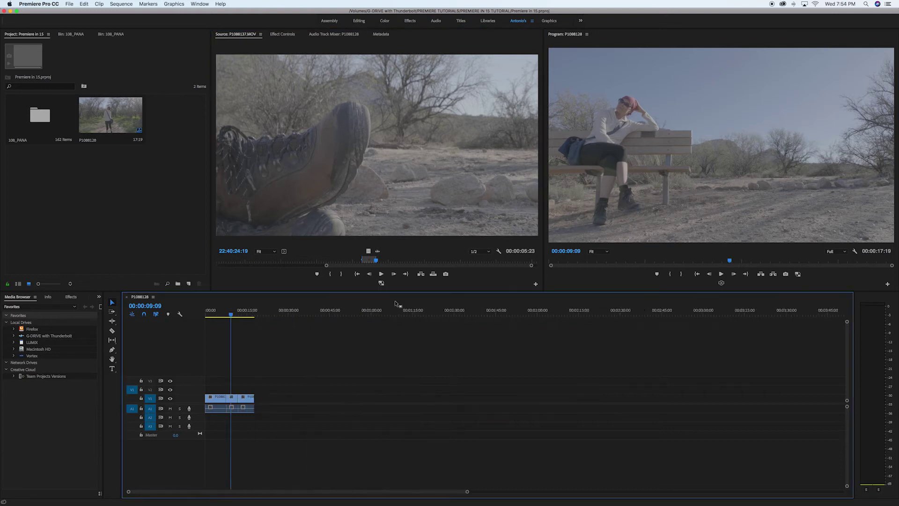
{"action": "key", "text": "equal"}
{"action": "key", "text": "equal"}
{"action": "key", "text": "minus"}
{"action": "key", "text": "equal"}
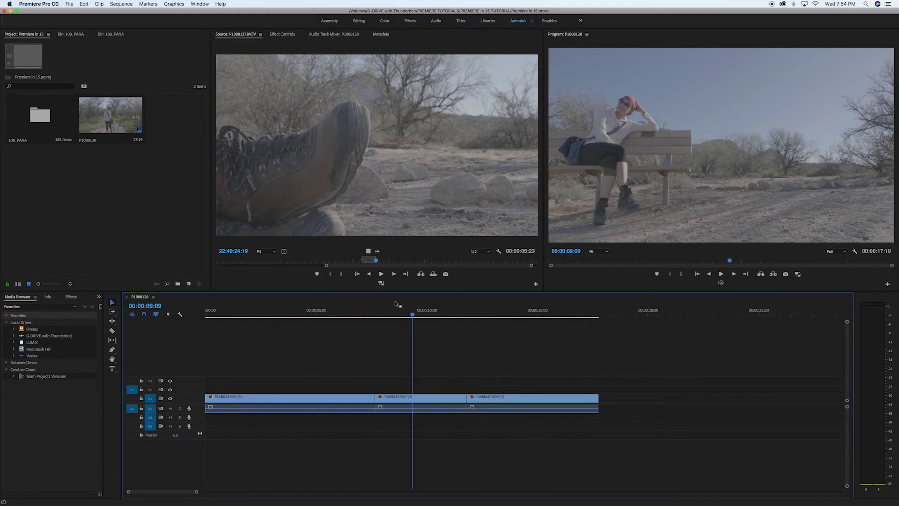
{"action": "key", "text": "minus"}
Scrub the sequence around the cut between the second and third clips, leaving the playhead at 00:00:11:15.
{"action": "left_click", "coordinate": [584, 213]}
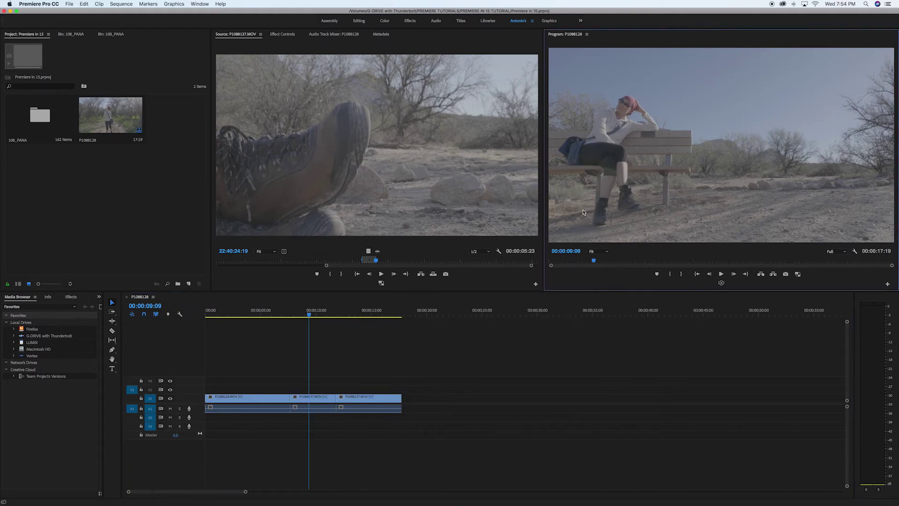
{"action": "key", "text": "minus"}
{"action": "left_click", "coordinate": [337, 313]}
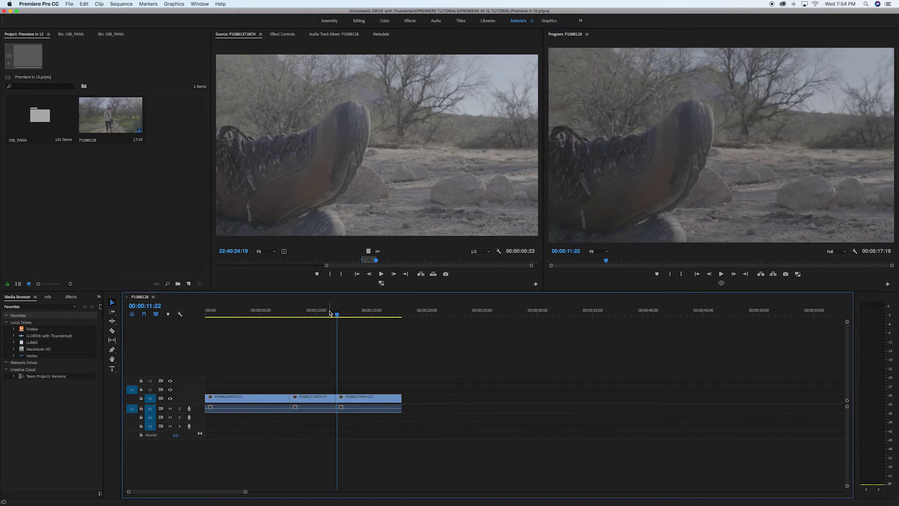
{"action": "left_click_drag", "start_coordinate": [287, 314], "coordinate": [334, 317]}
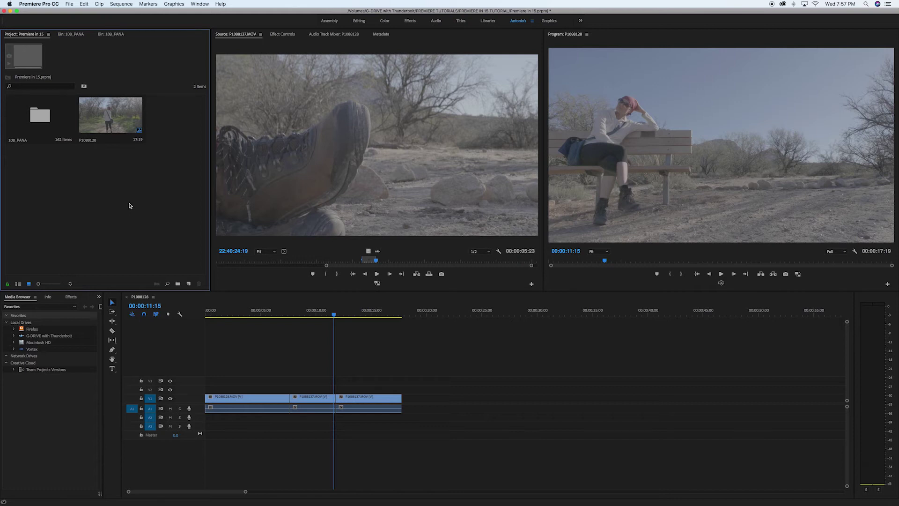
Import the music file "ES_In And Out Of Love" from the Music folder into the project's top level.
{"action": "double_click", "coordinate": [130, 206]}
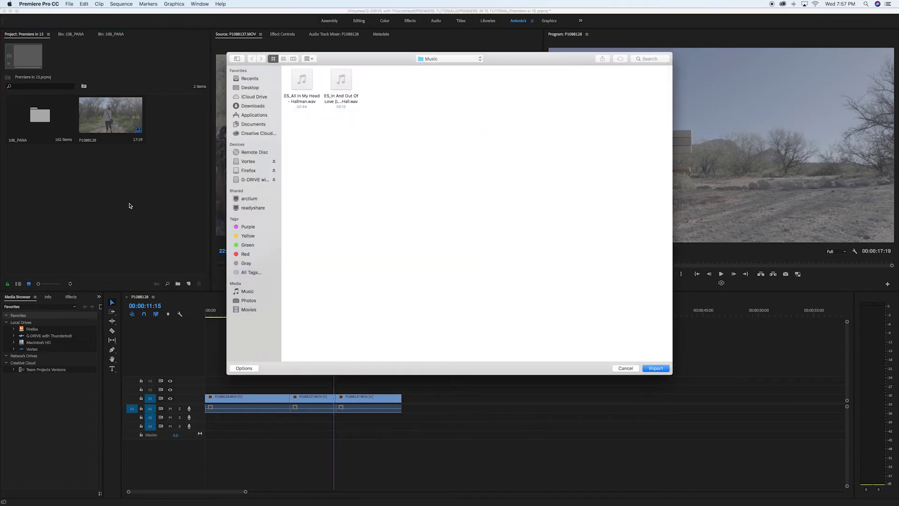
{"action": "left_click", "coordinate": [427, 62]}
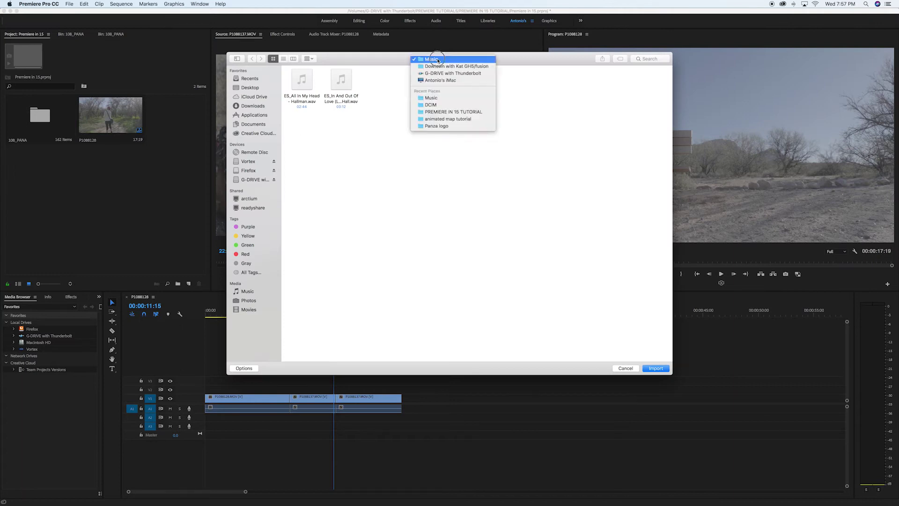
{"action": "left_click", "coordinate": [392, 93]}
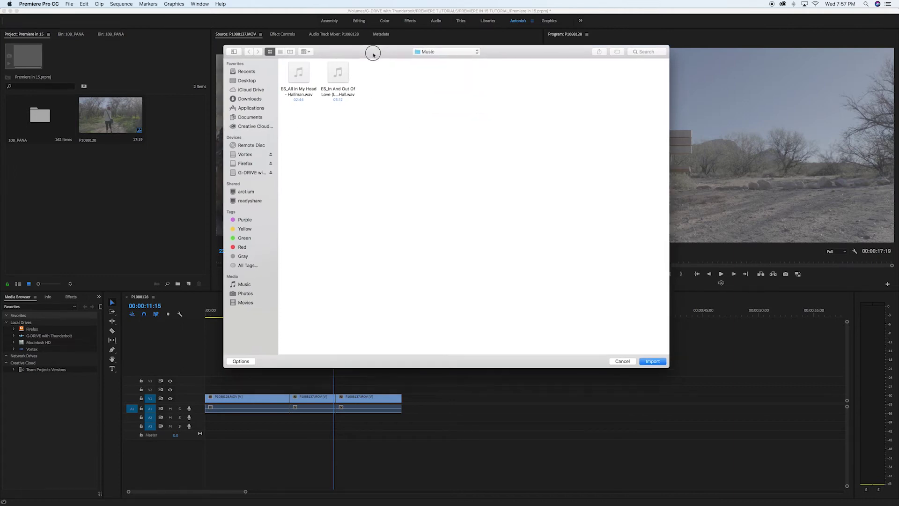
{"action": "left_click", "coordinate": [347, 82]}
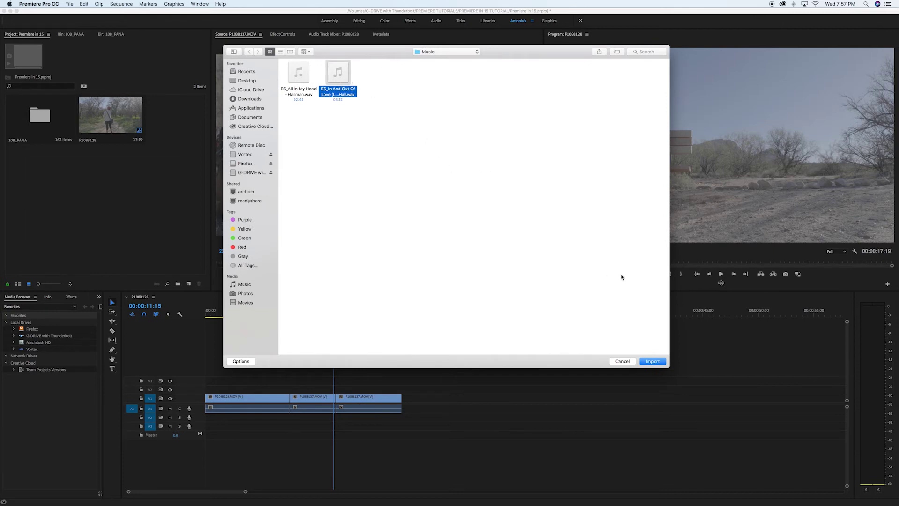
{"action": "left_click", "coordinate": [659, 361]}
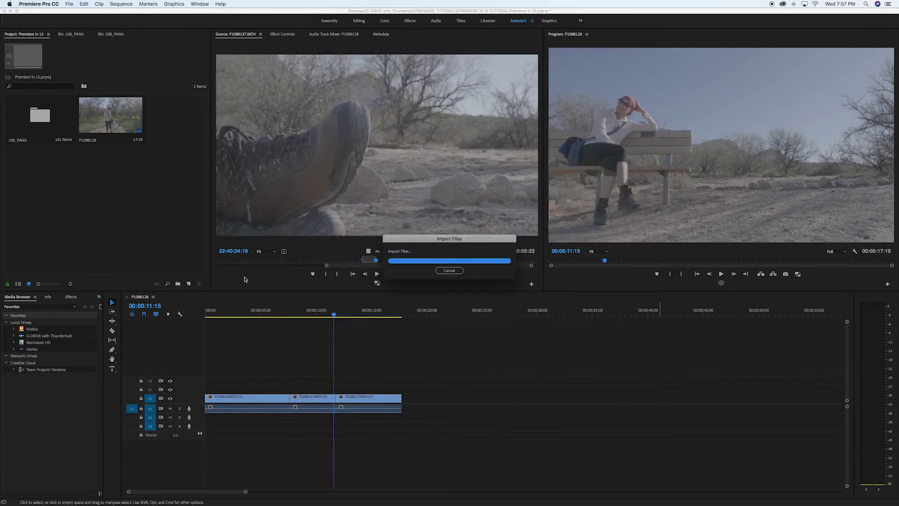
{"action": "left_click", "coordinate": [140, 185]}
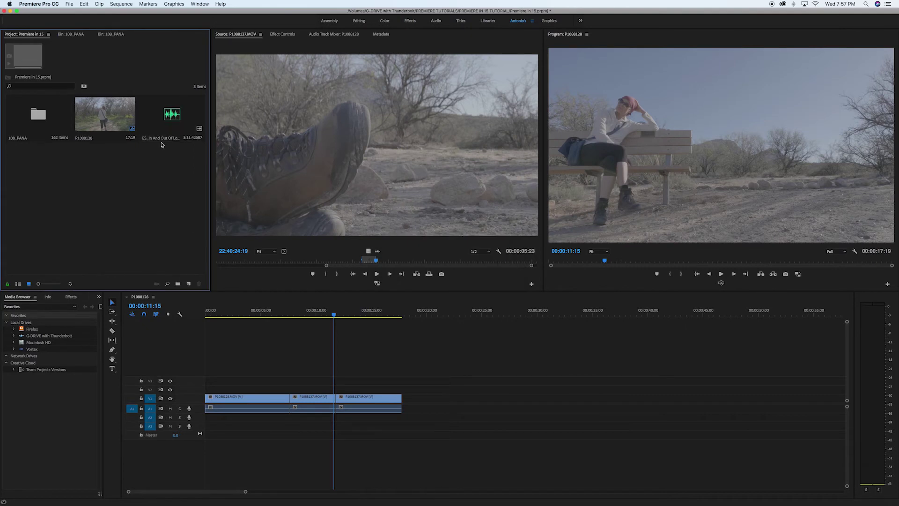
Preview the imported music in the source monitor and leave its playhead at 00;39;15;03.
{"action": "left_click", "coordinate": [172, 119]}
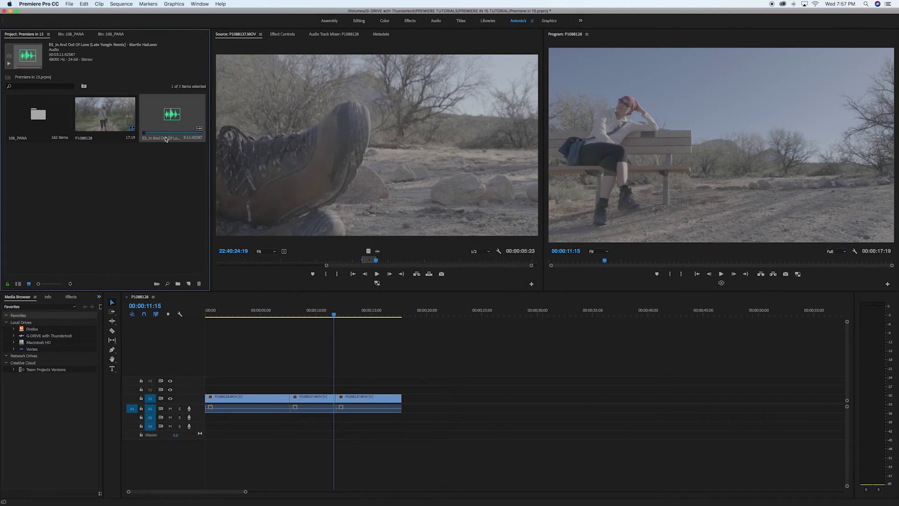
{"action": "double_click", "coordinate": [174, 116]}
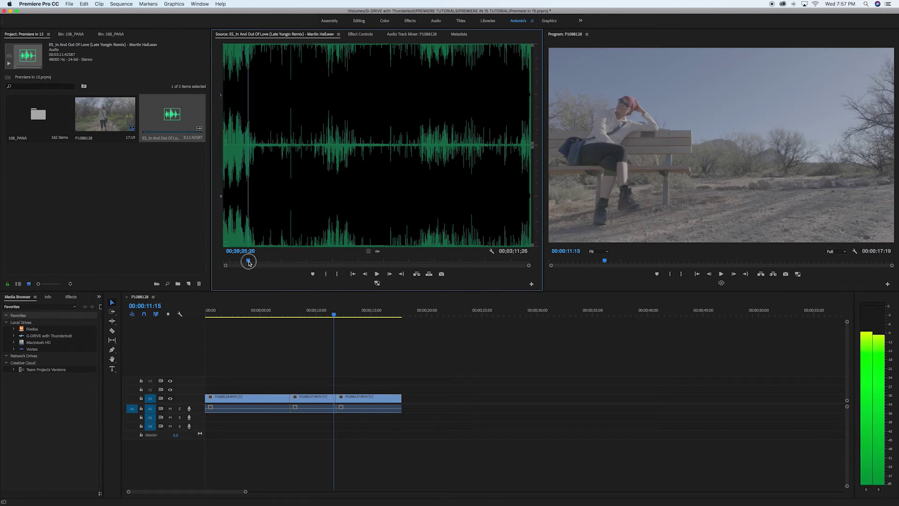
{"action": "left_click", "coordinate": [231, 261]}
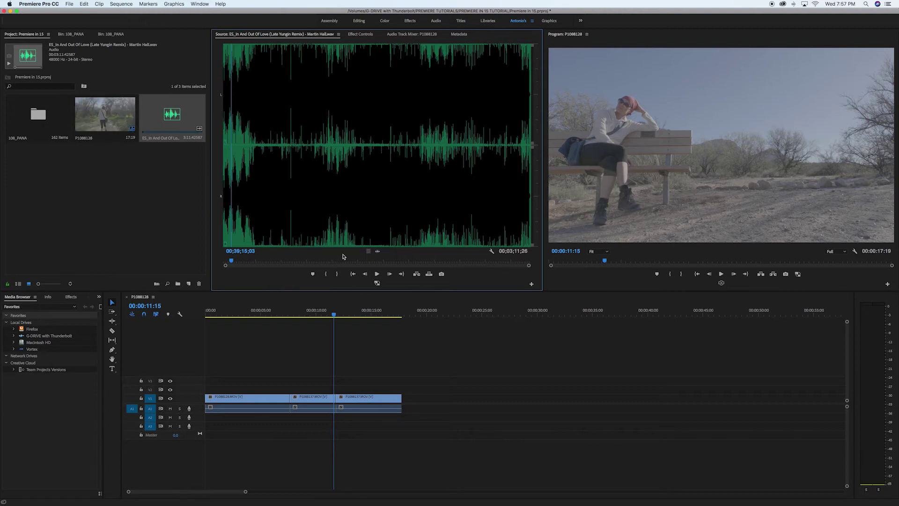
Add the music to Audio 2 at the start of the sequence and expand the heights of the video and audio tracks.
{"action": "left_click_drag", "start_coordinate": [166, 115], "coordinate": [206, 424]}
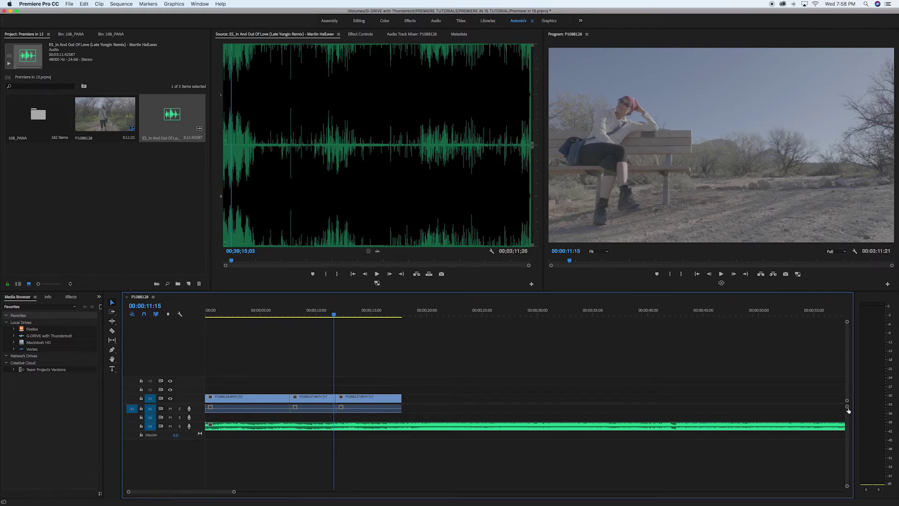
{"action": "left_click_drag", "start_coordinate": [848, 408], "coordinate": [849, 410]}
{"action": "left_click_drag", "start_coordinate": [847, 322], "coordinate": [847, 331]}
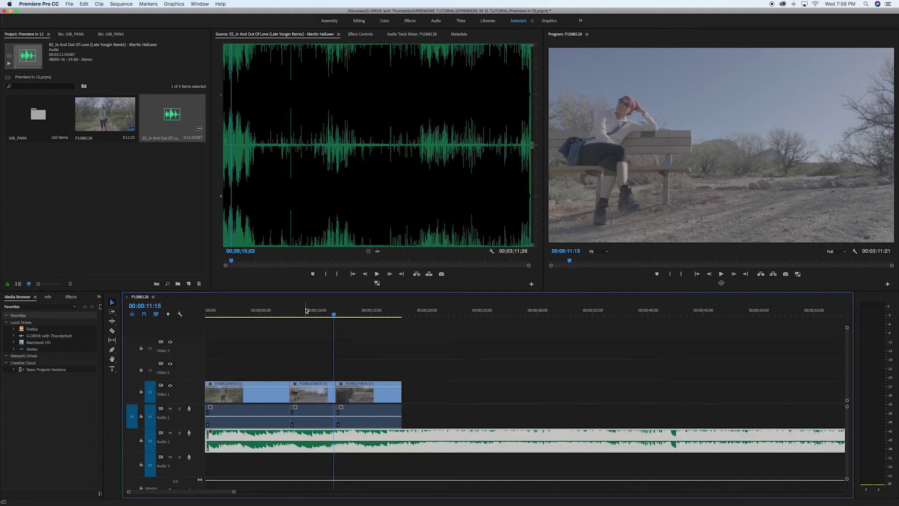
Play the sequence with its music from the start at a reduced system volume, pausing at 00:00:06:03.
{"action": "left_click_drag", "start_coordinate": [311, 311], "coordinate": [161, 312]}
{"action": "key", "text": "space"}
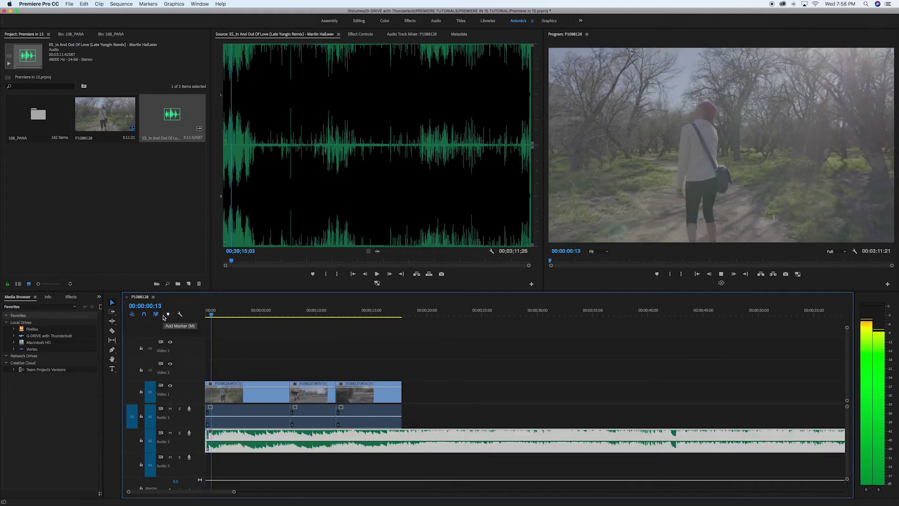
{"action": "key", "text": "XF86AudioLowerVolume"}
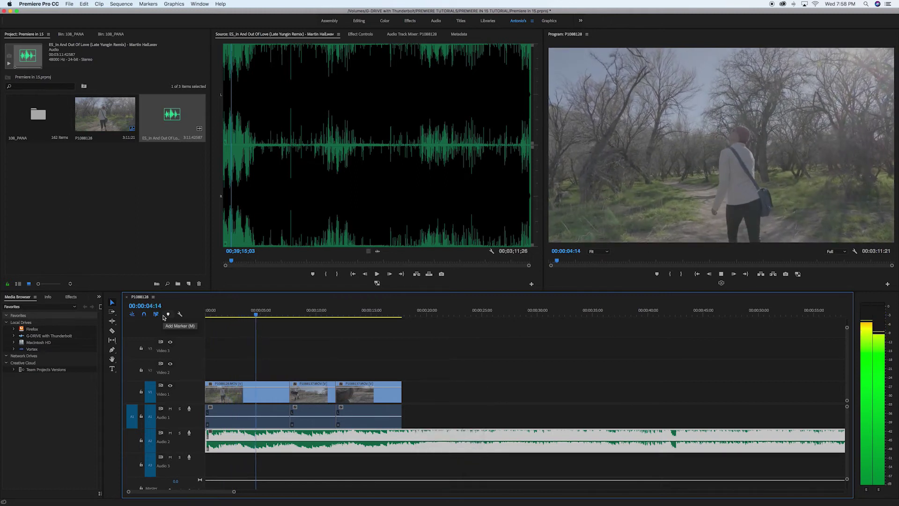
{"action": "key", "text": "space"}
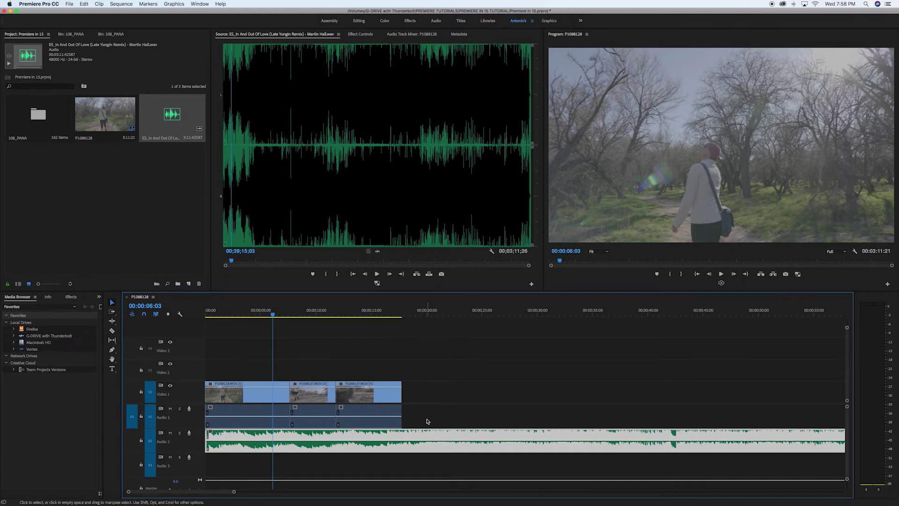
Enlarge the Audio 2 track and lower the music clip's volume with the level line on its waveform.
{"action": "left_click_drag", "start_coordinate": [846, 406], "coordinate": [847, 417]}
{"action": "scroll", "coordinate": [576, 433], "scroll_direction": "down", "scroll_amount": 4}
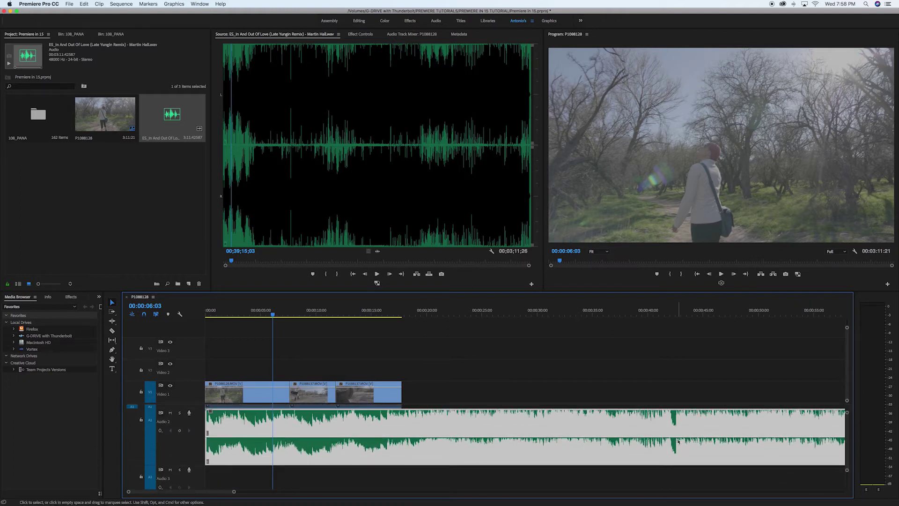
{"action": "scroll", "coordinate": [678, 442], "scroll_direction": "up", "scroll_amount": 1}
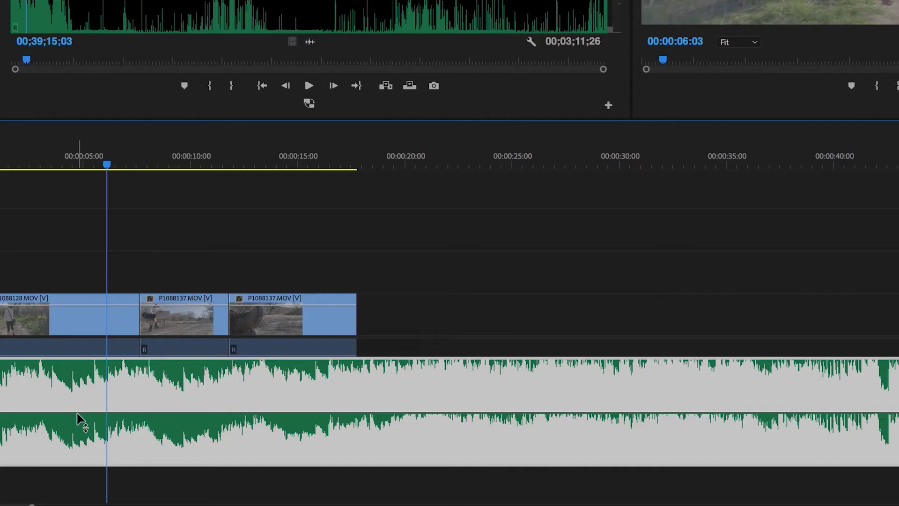
{"action": "mouse_move", "coordinate": [78, 414]}
{"action": "left_mouse_down"}
{"action": "mouse_move", "coordinate": [78, 392]}
{"action": "mouse_move", "coordinate": [78, 432]}
{"action": "mouse_move", "coordinate": [78, 393]}
{"action": "mouse_move", "coordinate": [78, 416]}
{"action": "left_mouse_up"}
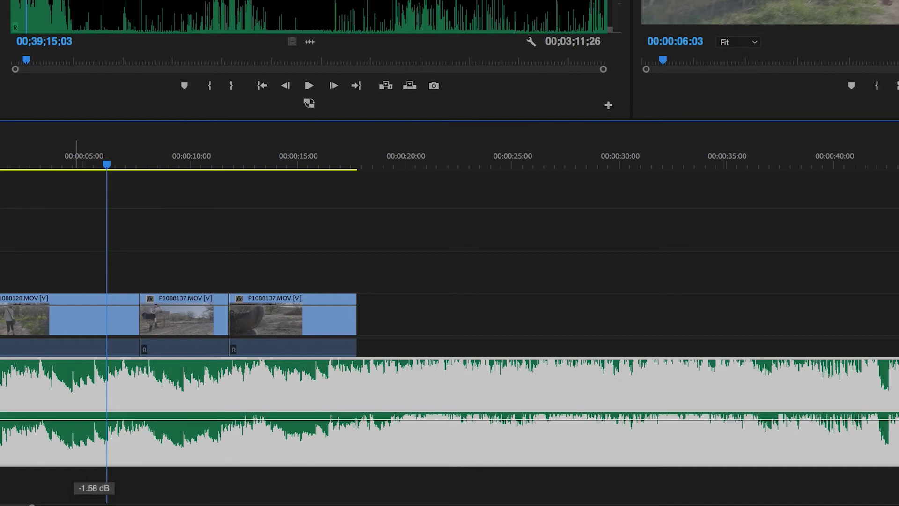
{"action": "left_click_drag", "start_coordinate": [78, 418], "coordinate": [78, 431]}
Play the sequence from 00:00:00:19 to hear the quieter music, and pause at 00:00:07:19 in the second clip.
{"action": "left_click_drag", "start_coordinate": [73, 145], "coordinate": [4, 146]}
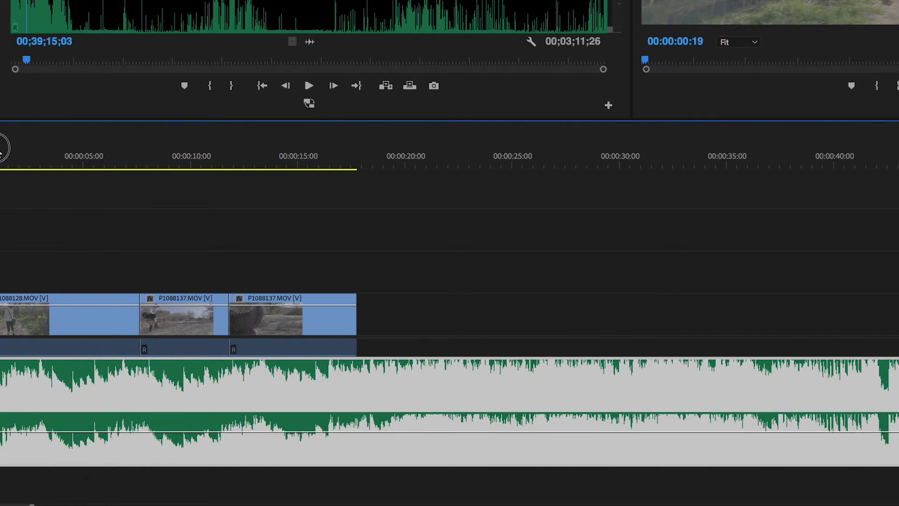
{"action": "key", "text": "space"}
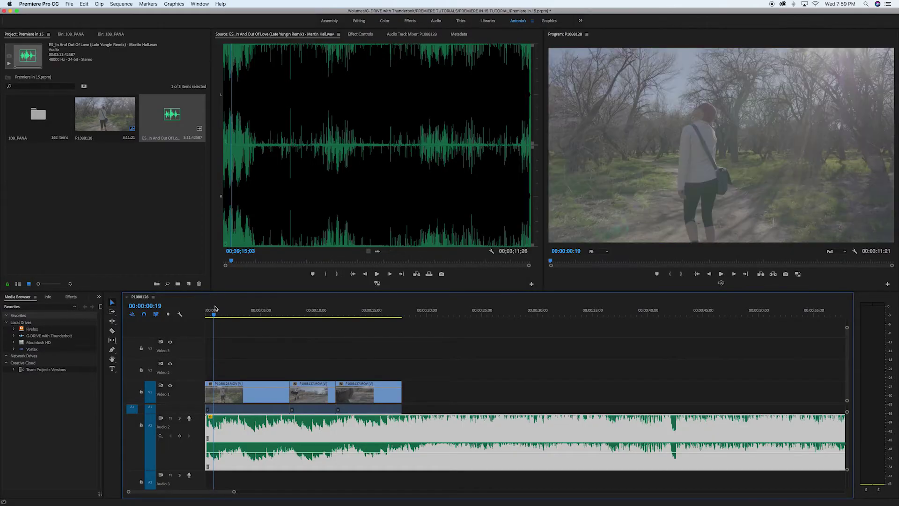
{"action": "key", "text": "space"}
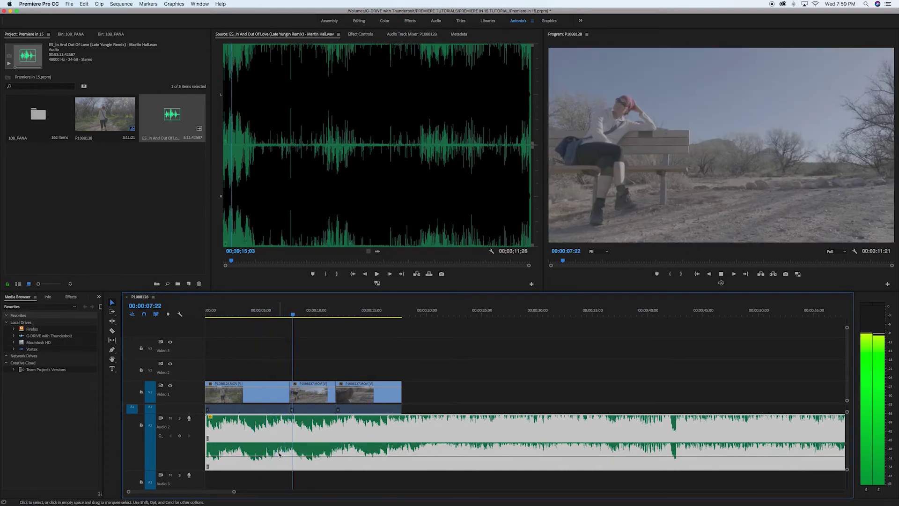
{"action": "key", "text": "space"}
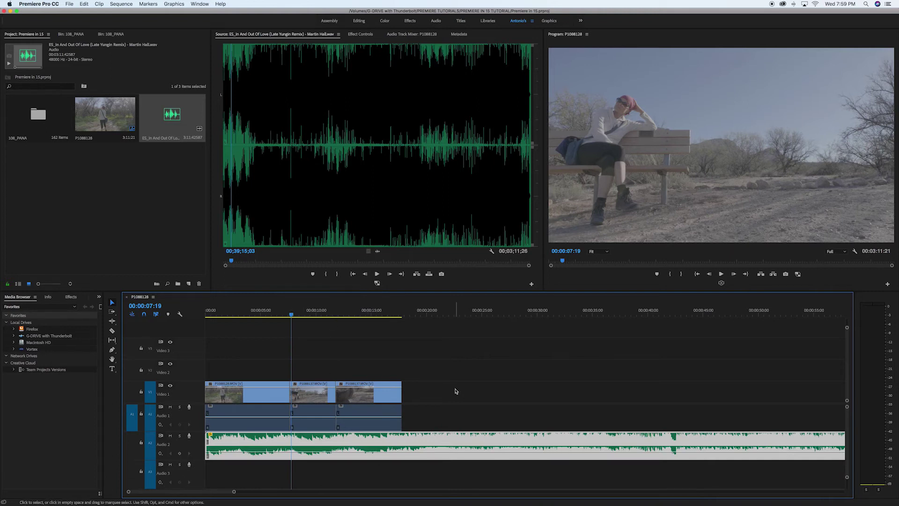
Check the music's full length against the video clips and place the playhead at 00:00:16:13 within the third clip.
{"action": "left_click", "coordinate": [416, 314]}
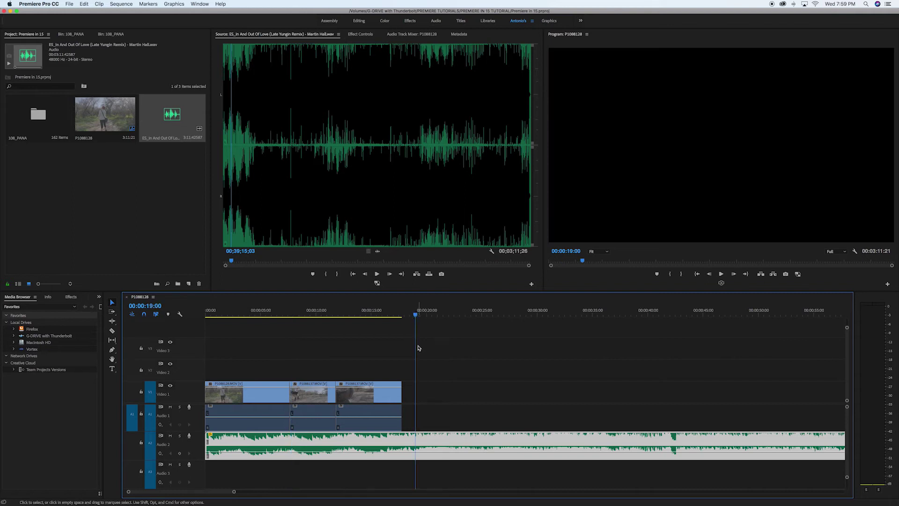
{"action": "left_click", "coordinate": [396, 313]}
{"action": "key", "text": "backslash"}
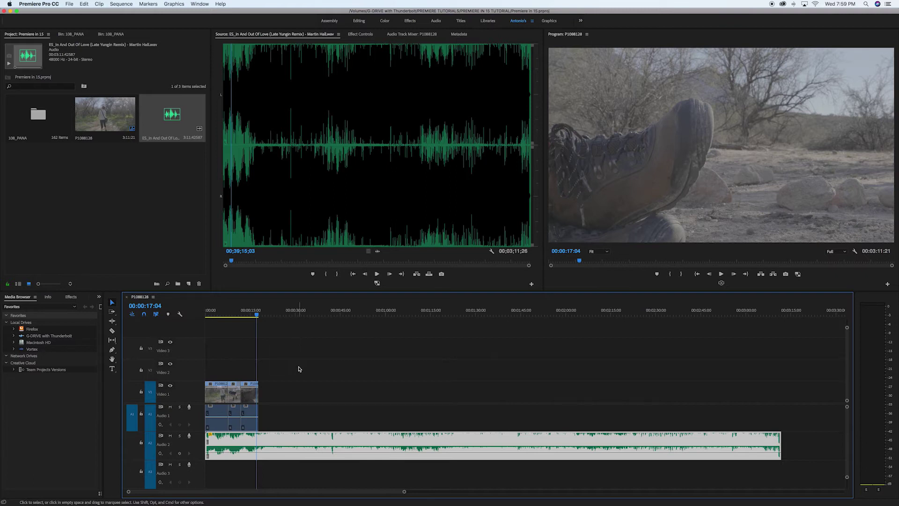
{"action": "key", "text": "="}
{"action": "key", "text": "="}
{"action": "key", "text": "="}
{"action": "left_click", "coordinate": [519, 312]}
{"action": "mouse_move", "coordinate": [519, 311]}
{"action": "left_mouse_down"}
{"action": "mouse_move", "coordinate": [495, 327]}
{"action": "mouse_move", "coordinate": [513, 327]}
{"action": "left_mouse_up"}
{"action": "key", "text": "c"}
{"action": "key", "text": "Left"}
{"action": "key", "text": "Left"}
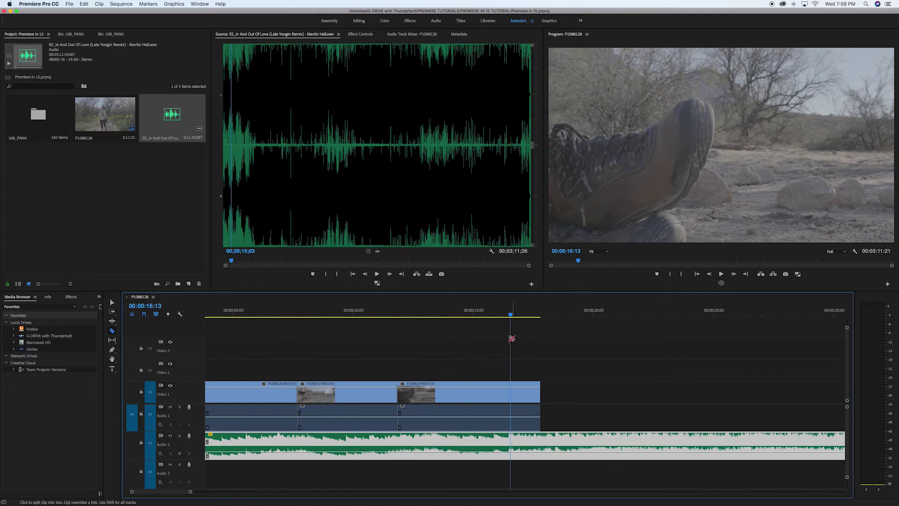
Split the music clip on Audio 2 with the Razor tool shortly after the end of the third video clip.
{"action": "key", "text": "v"}
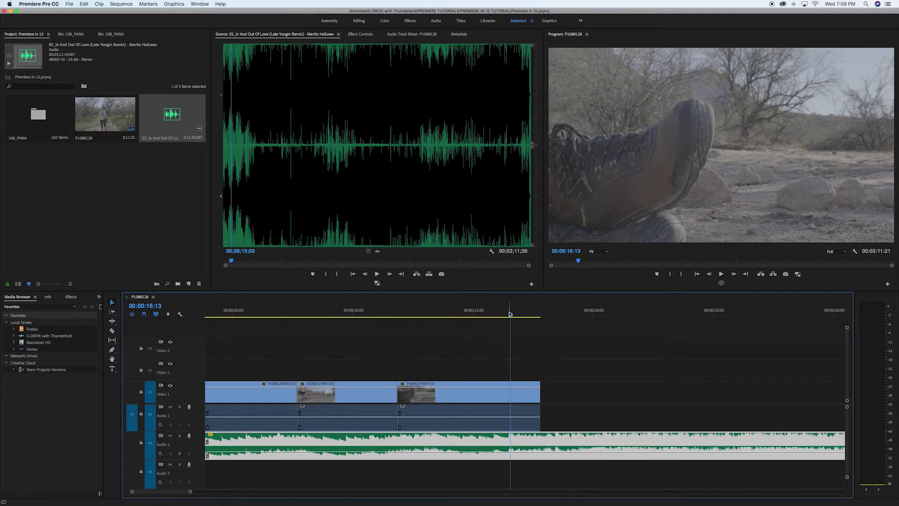
{"action": "key", "text": "c"}
{"action": "left_click", "coordinate": [112, 332]}
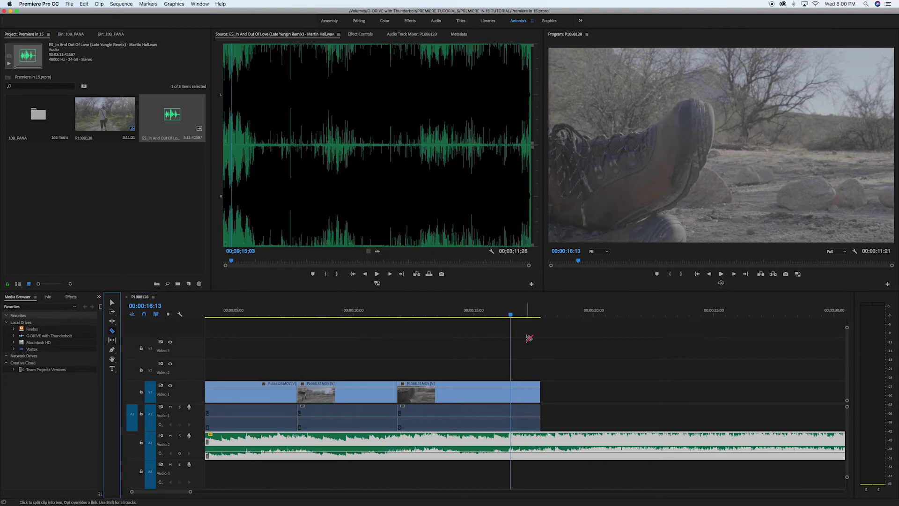
{"action": "left_click", "coordinate": [560, 445]}
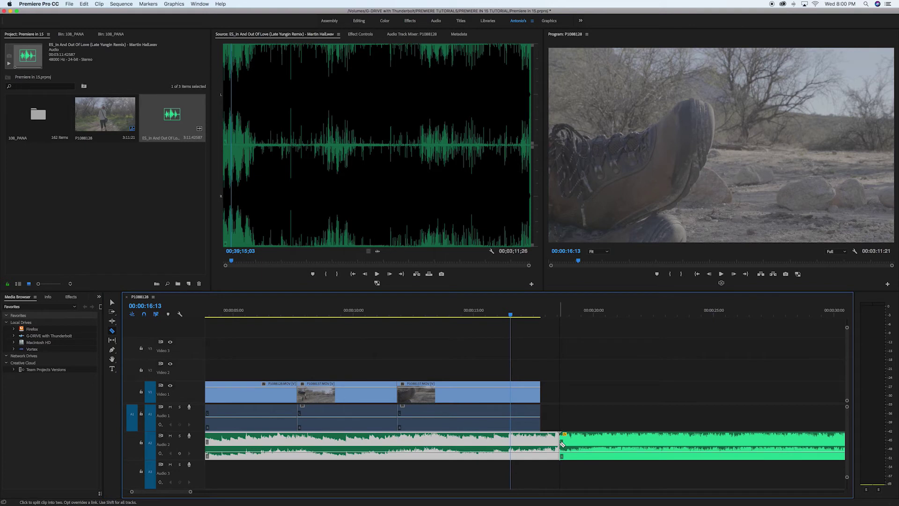
Delete the leftover part of the music clip after the split on Audio 2.
{"action": "key", "text": "v"}
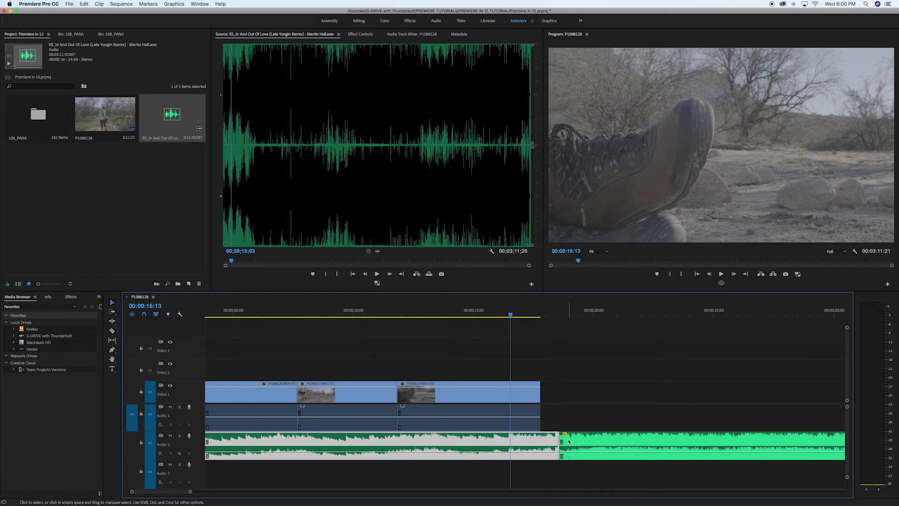
{"action": "left_click", "coordinate": [112, 303]}
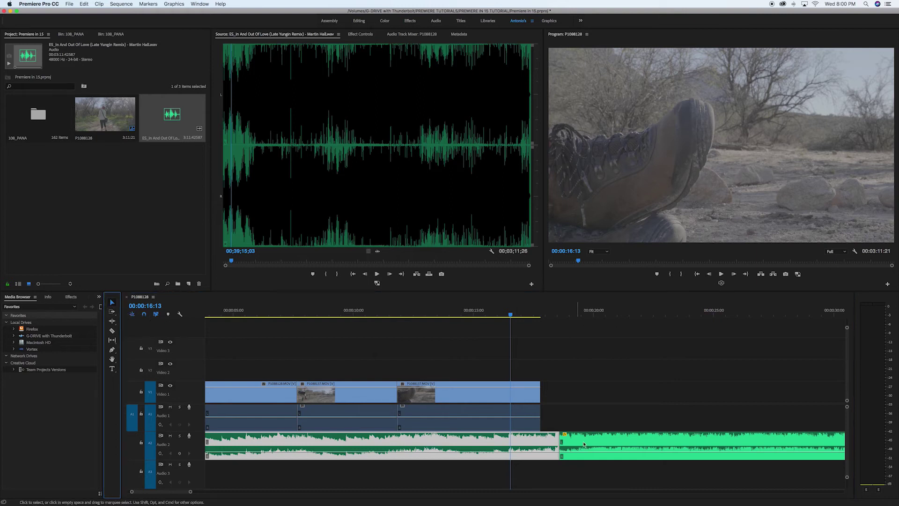
{"action": "left_click", "coordinate": [605, 440]}
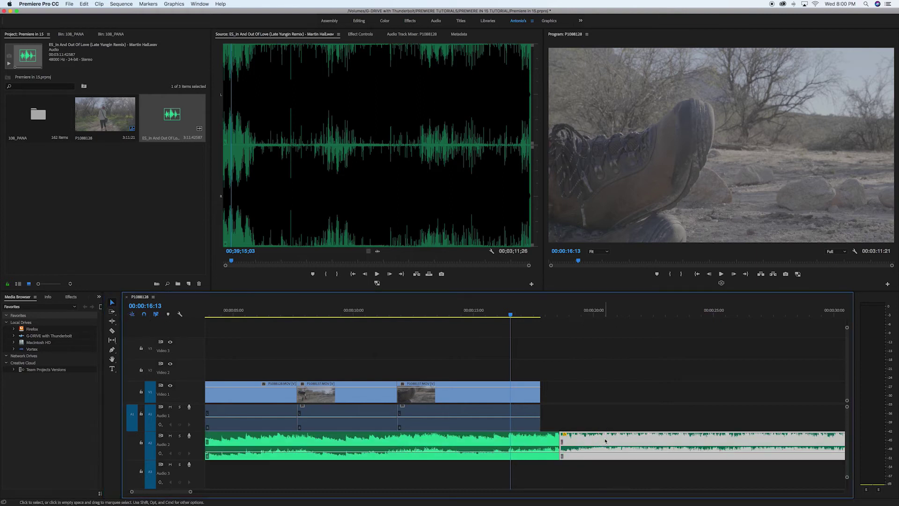
{"action": "key", "text": "minus"}
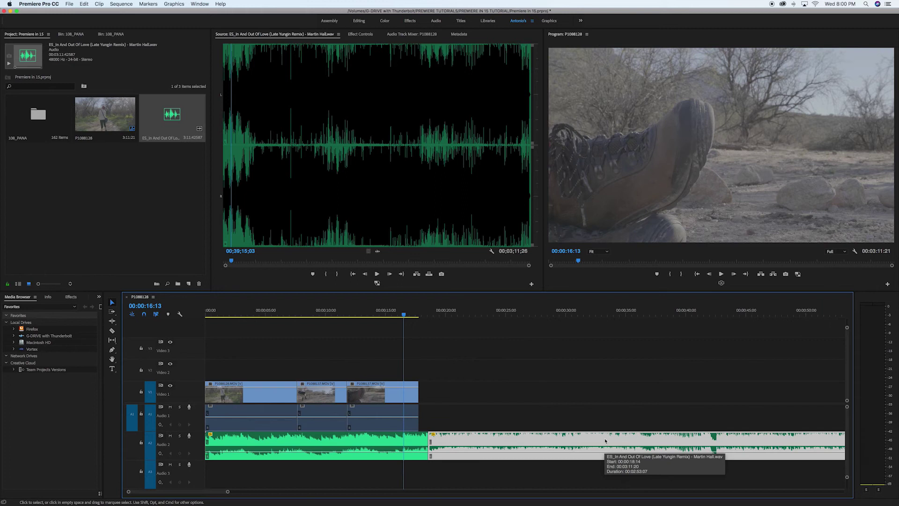
{"action": "key", "text": "Delete"}
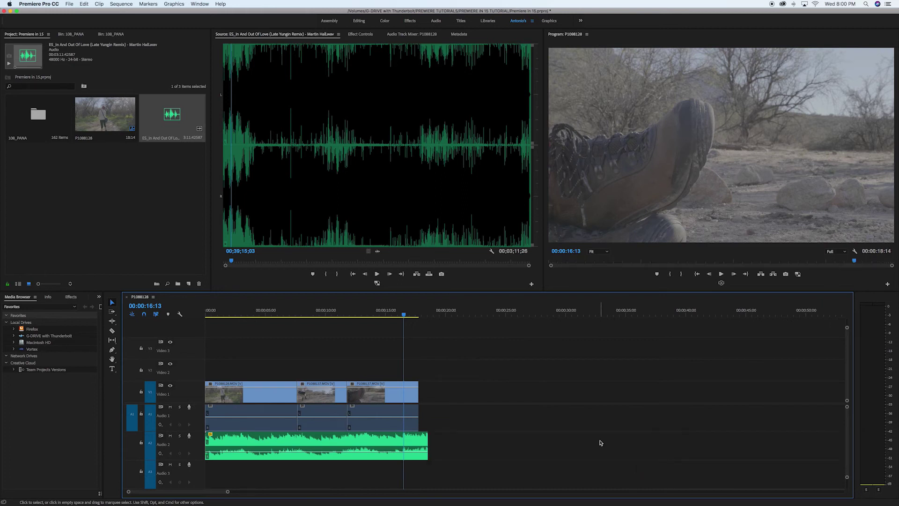
Save the project and place the playhead at 00:00:16:23 near the end of the third video clip.
{"action": "key", "text": "z"}
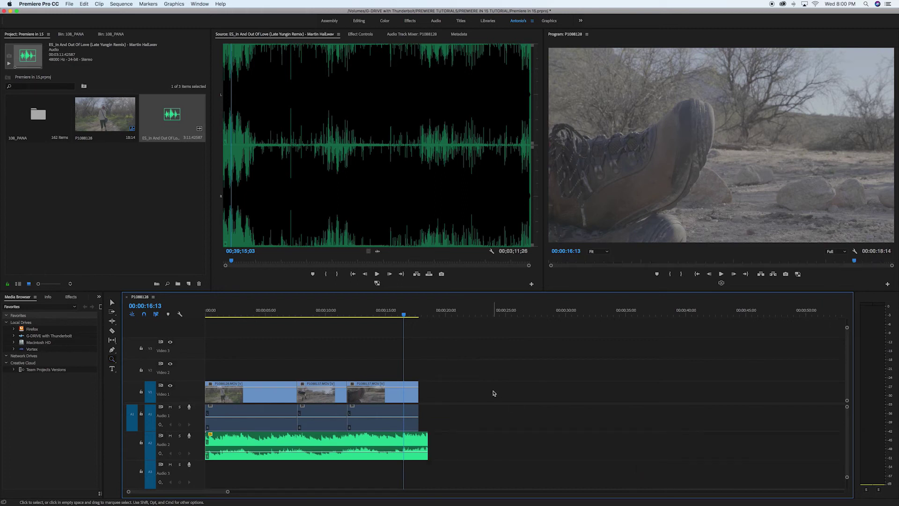
{"action": "left_click", "coordinate": [398, 313]}
{"action": "key", "text": "backslash"}
{"action": "key", "text": "super+s"}
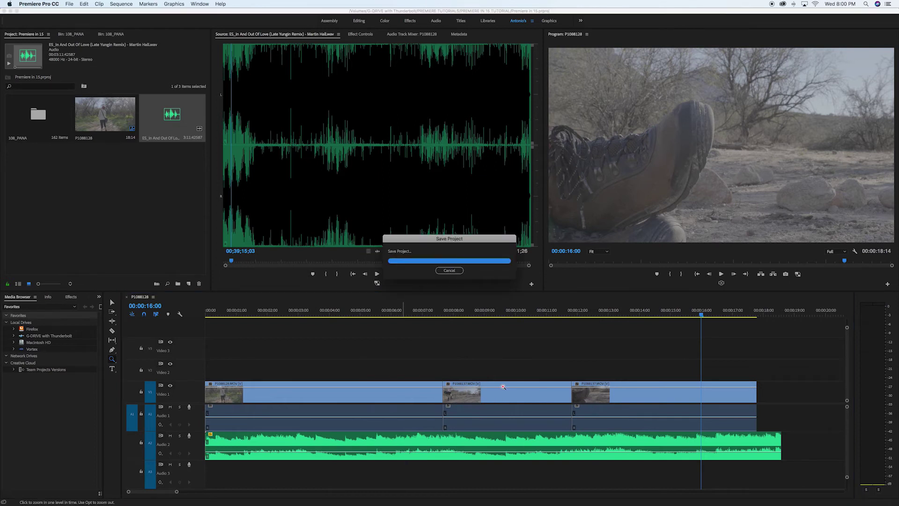
{"action": "left_click_drag", "start_coordinate": [703, 315], "coordinate": [733, 316]}
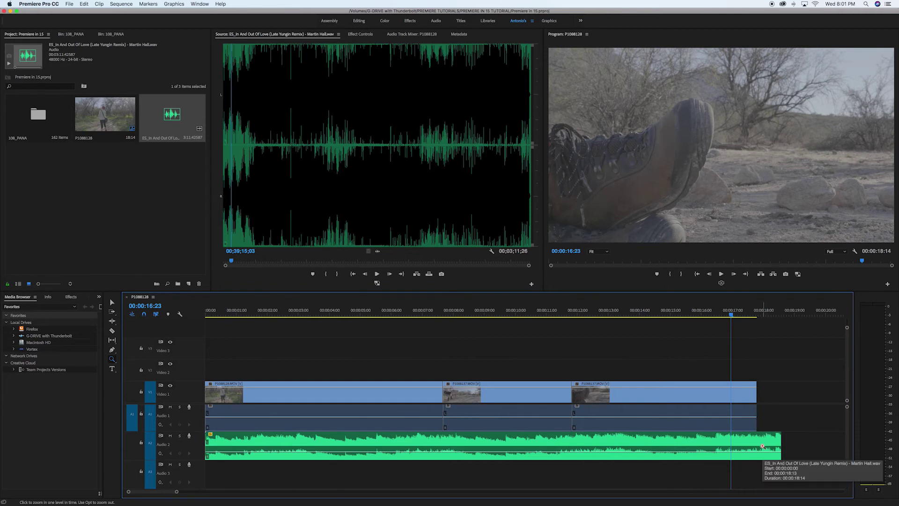
Apply the default audio transition to the end of the music clip on Audio 2.
{"action": "key", "text": "v"}
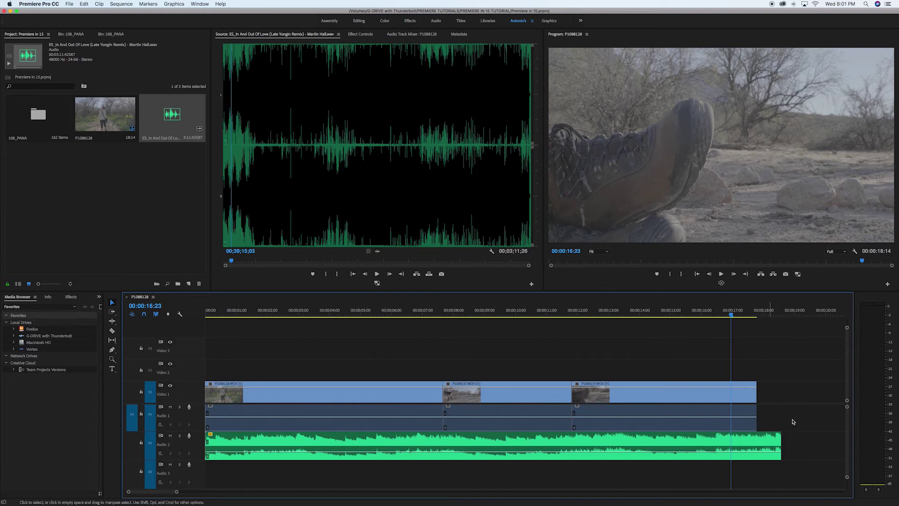
{"action": "key", "text": "shift+7"}
{"action": "right_click", "coordinate": [780, 444]}
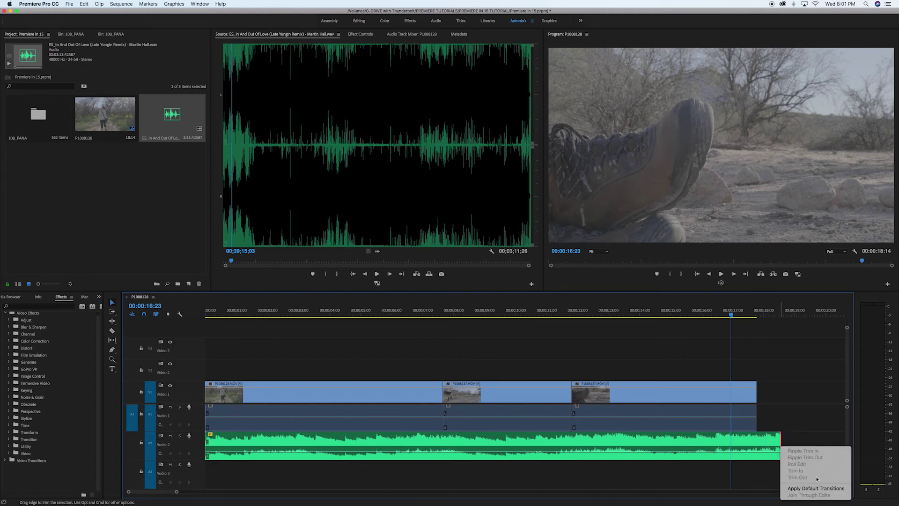
{"action": "left_click", "coordinate": [818, 488]}
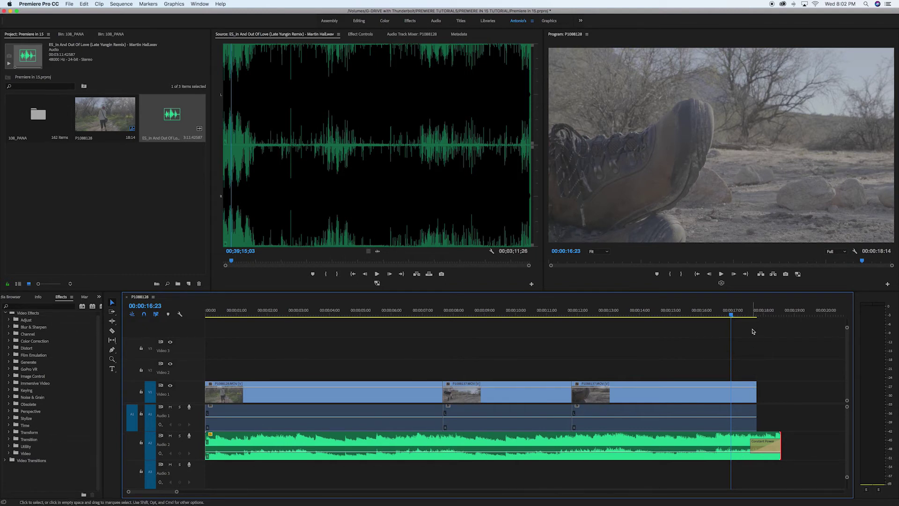
Play the ending from 00:00:17:02 with the music fade, and from 00:00:17:14 with the fade removed, to compare them.
{"action": "left_click", "coordinate": [735, 315]}
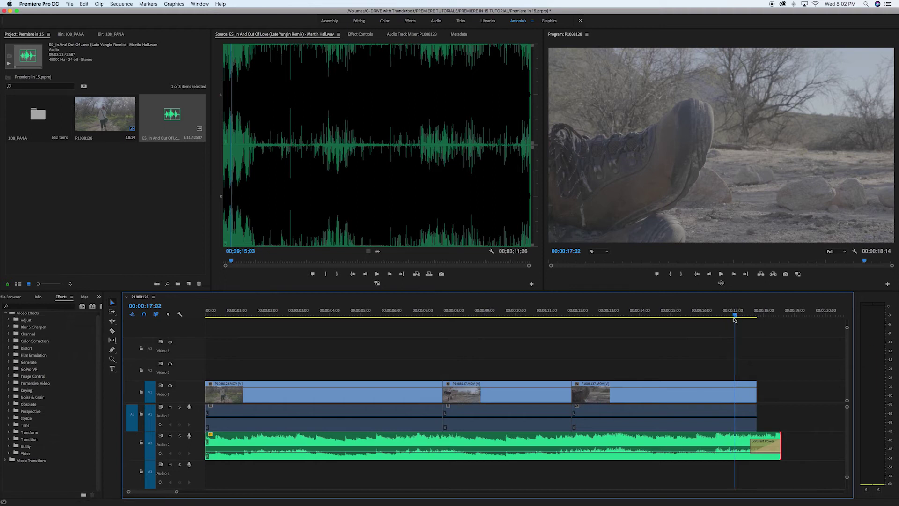
{"action": "key", "text": "space"}
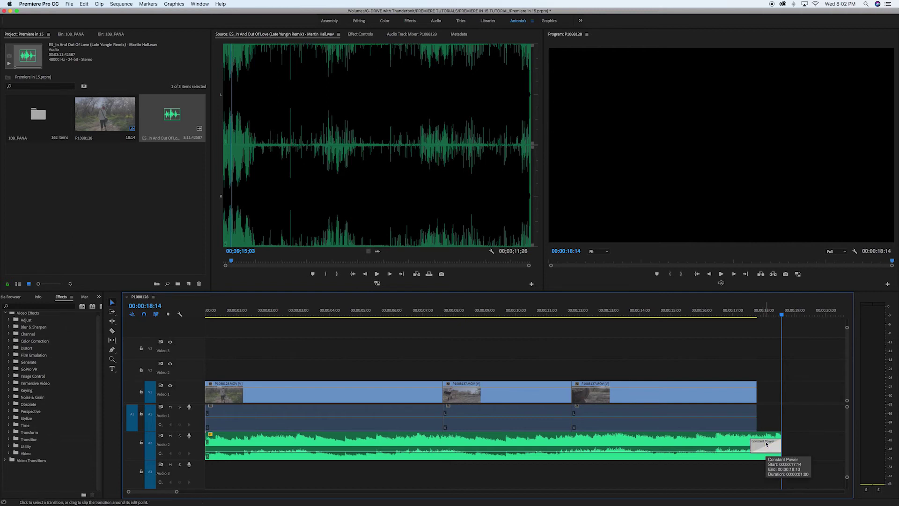
{"action": "left_click", "coordinate": [751, 308]}
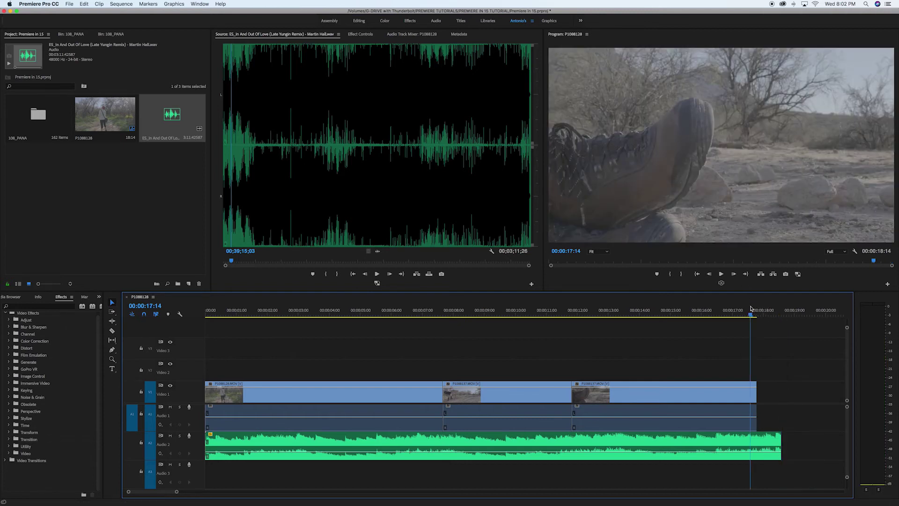
{"action": "key", "text": "space"}
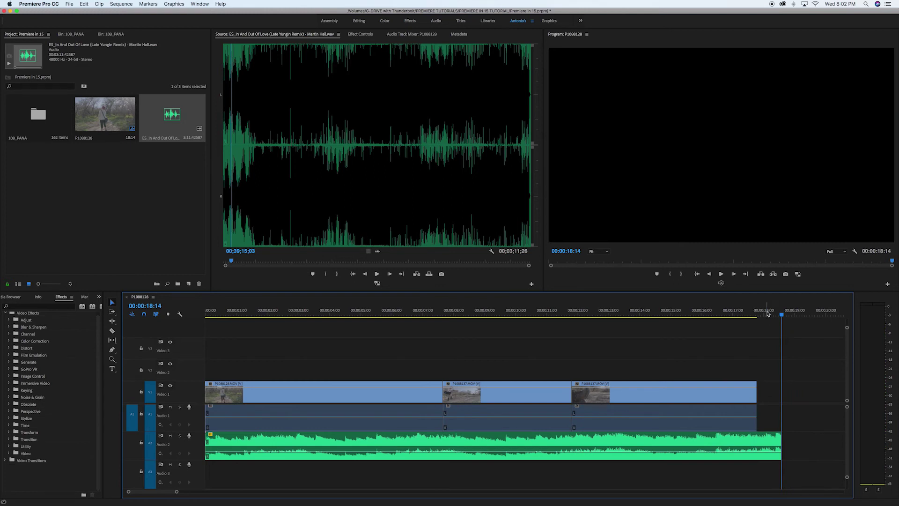
Apply the default transition to the music clip's end again and extend its start back to the playhead at 00:00:17:08.
{"action": "left_click", "coordinate": [744, 313]}
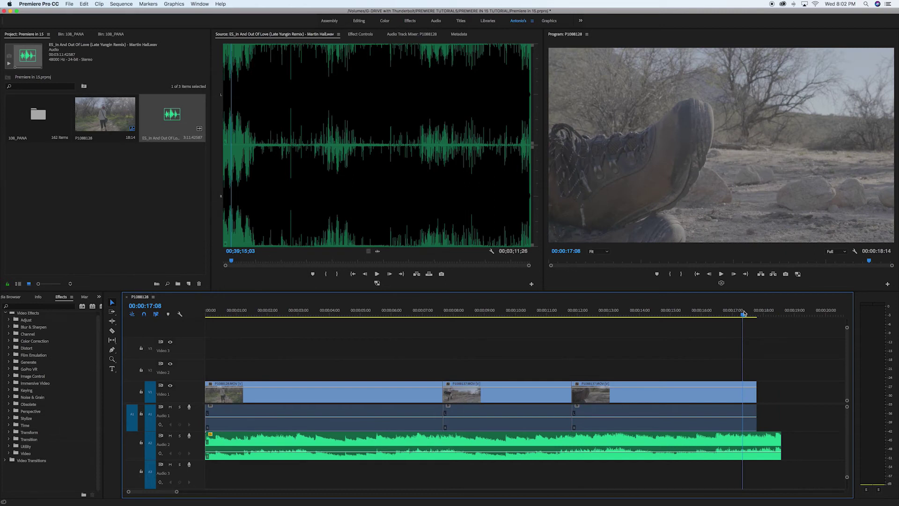
{"action": "right_click", "coordinate": [781, 448]}
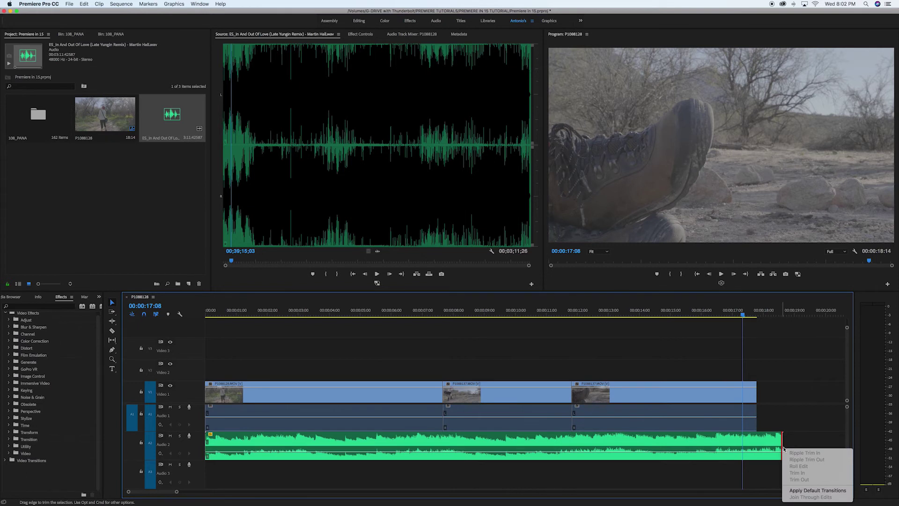
{"action": "left_click", "coordinate": [813, 490]}
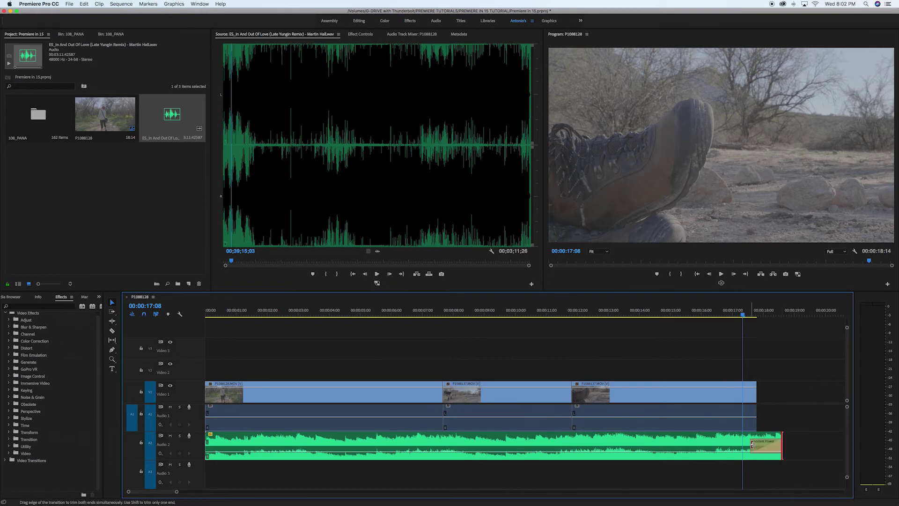
{"action": "left_click_drag", "start_coordinate": [750, 447], "coordinate": [742, 447]}
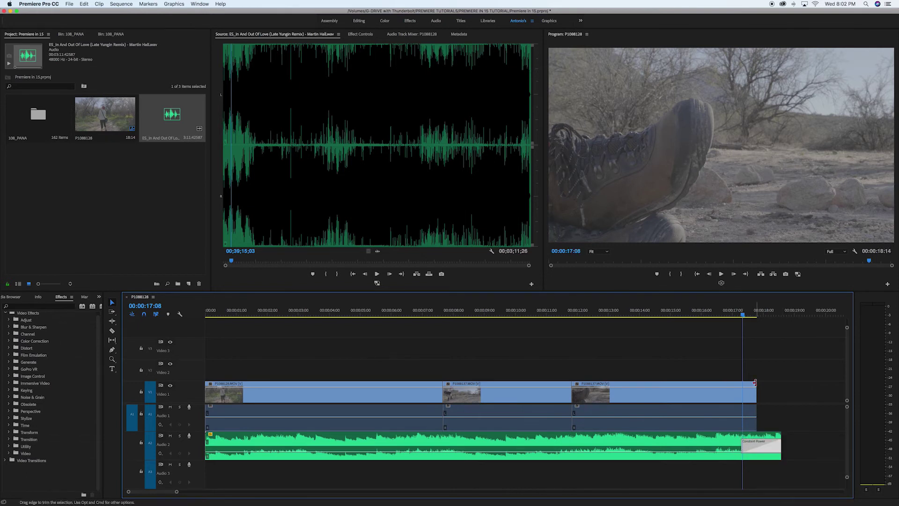
Apply the default transitions to the third clip's end, shortening the video dissolve to about 17 frames and the audio fade to the playhead.
{"action": "right_click", "coordinate": [754, 393]}
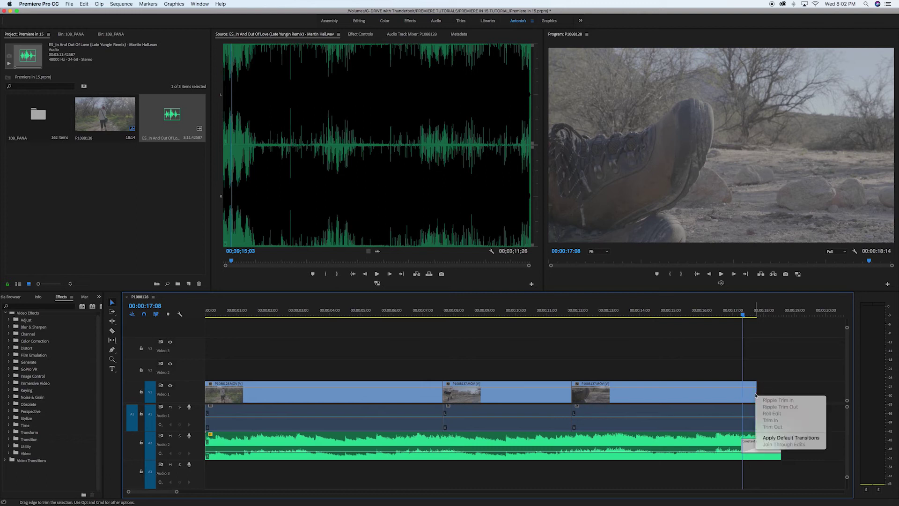
{"action": "left_click", "coordinate": [787, 438]}
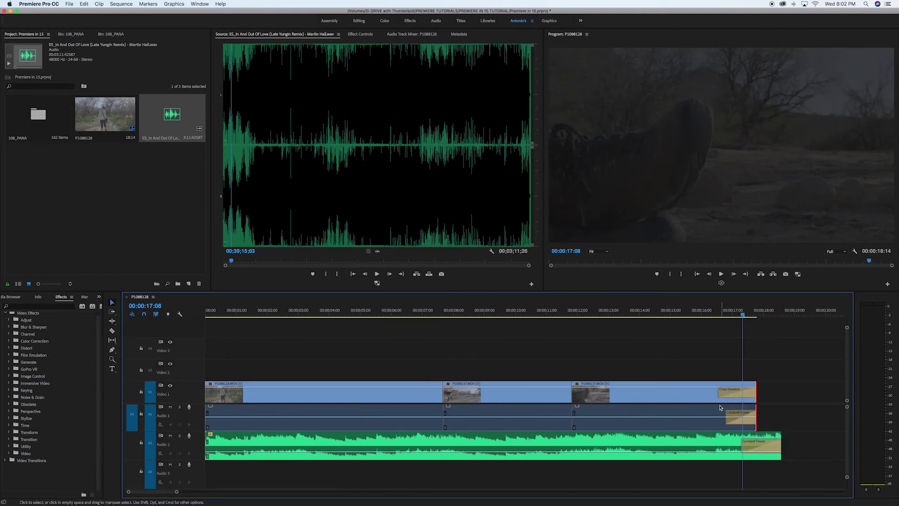
{"action": "left_click_drag", "start_coordinate": [719, 394], "coordinate": [741, 420]}
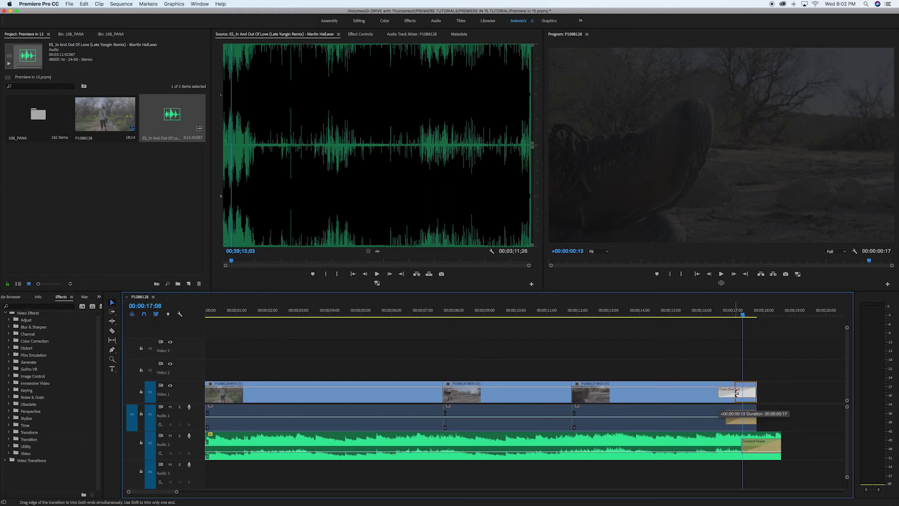
{"action": "left_click", "coordinate": [729, 420]}
{"action": "left_click", "coordinate": [697, 423]}
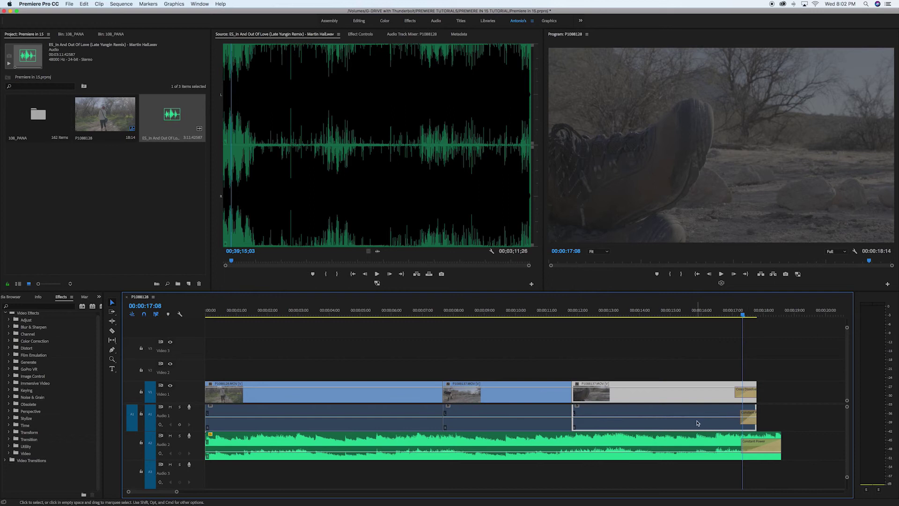
Play the end of the sequence from 00:00:16:16 to check the closing video and music fades.
{"action": "scroll", "coordinate": [408, 422], "scroll_direction": "down", "scroll_amount": 4}
{"action": "scroll", "coordinate": [408, 422], "scroll_direction": "up", "scroll_amount": 4}
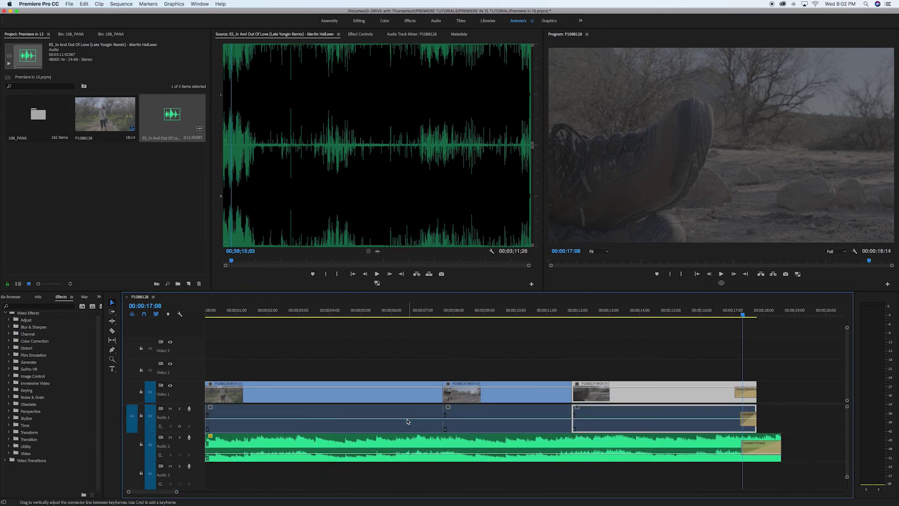
{"action": "left_click", "coordinate": [723, 312]}
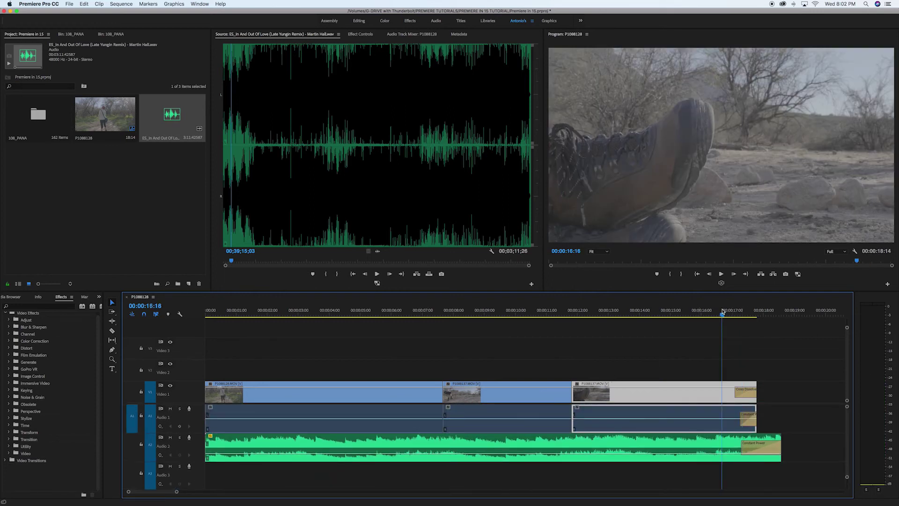
{"action": "key", "text": "space"}
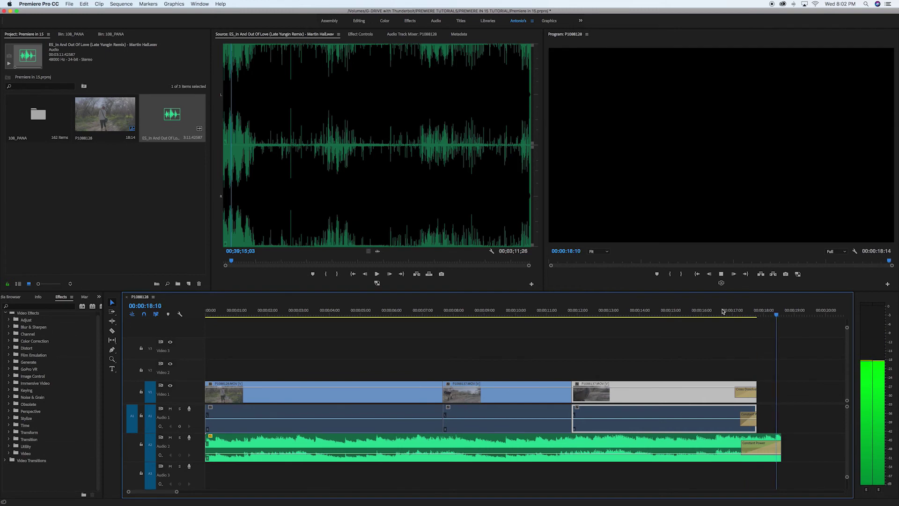
Save the project and play the sequence from 00:00:07:01, pausing at 00:00:12:09 in the third clip.
{"action": "left_click", "coordinate": [424, 309]}
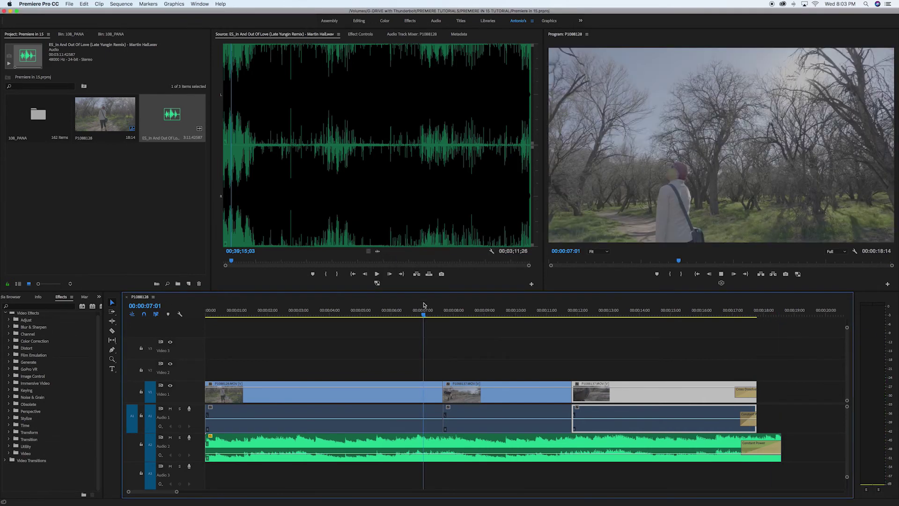
{"action": "key", "text": "space"}
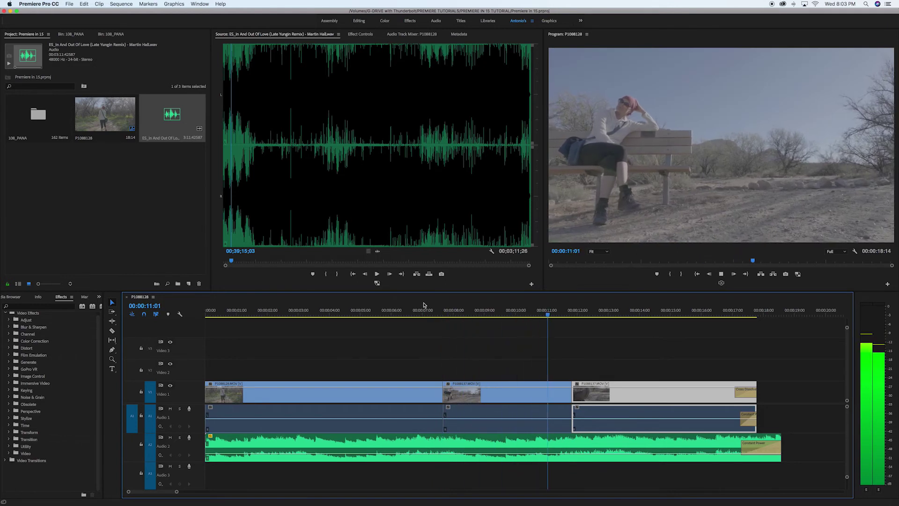
{"action": "key", "text": "super+s"}
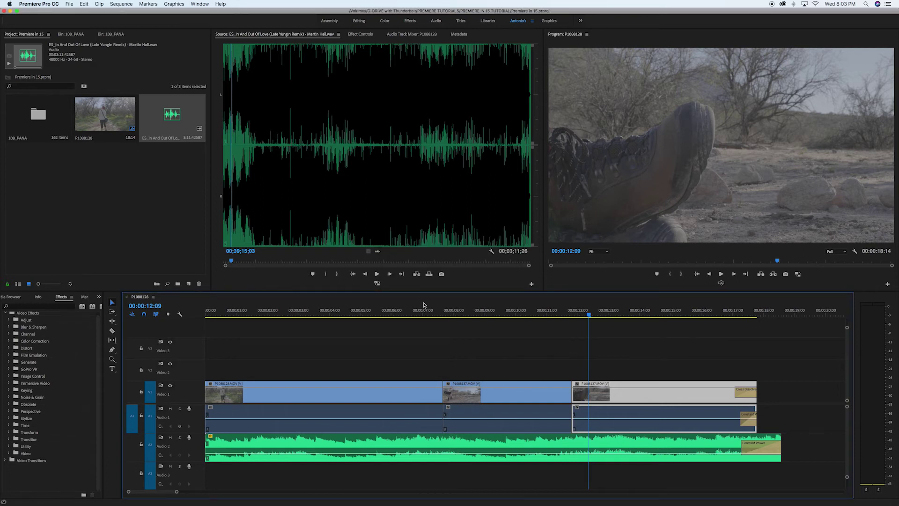
Apply the default video and audio transitions at the cut between the second and third clips.
{"action": "left_click_drag", "start_coordinate": [562, 310], "coordinate": [544, 311]}
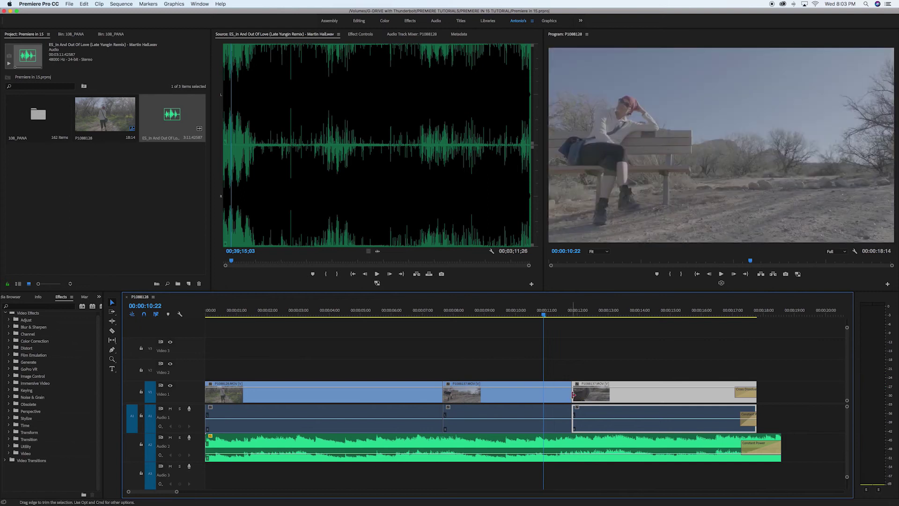
{"action": "right_click", "coordinate": [573, 396]}
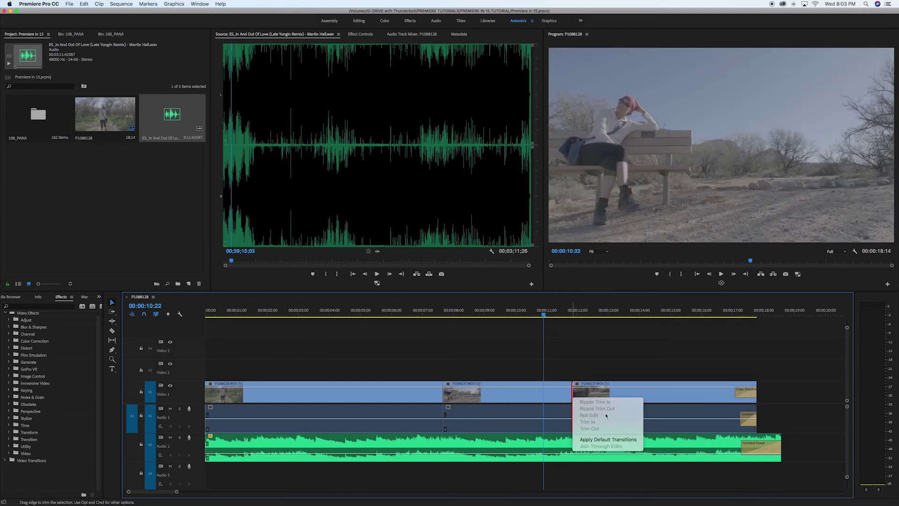
{"action": "left_click", "coordinate": [616, 440]}
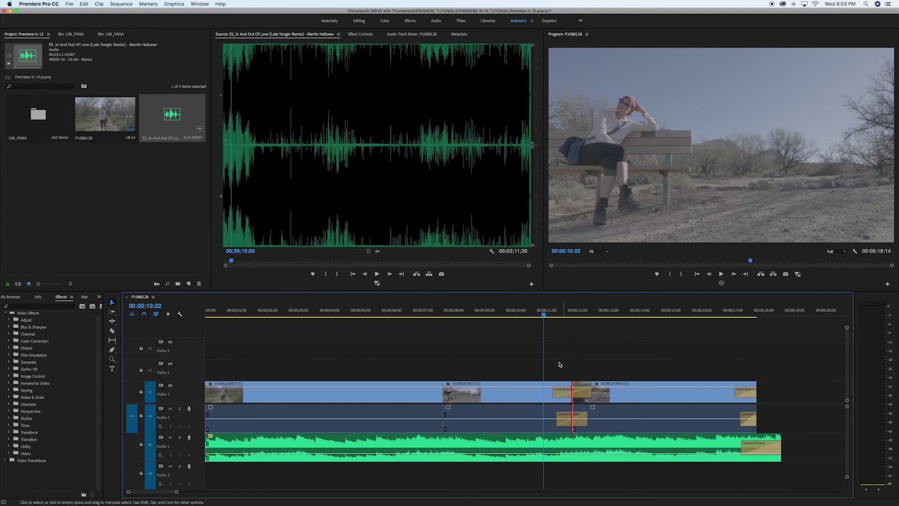
Preview the transition between the second and third clips, pausing at 00:00:12:16, and shorten its video dissolve.
{"action": "left_click", "coordinate": [534, 312]}
{"action": "key", "text": "space"}
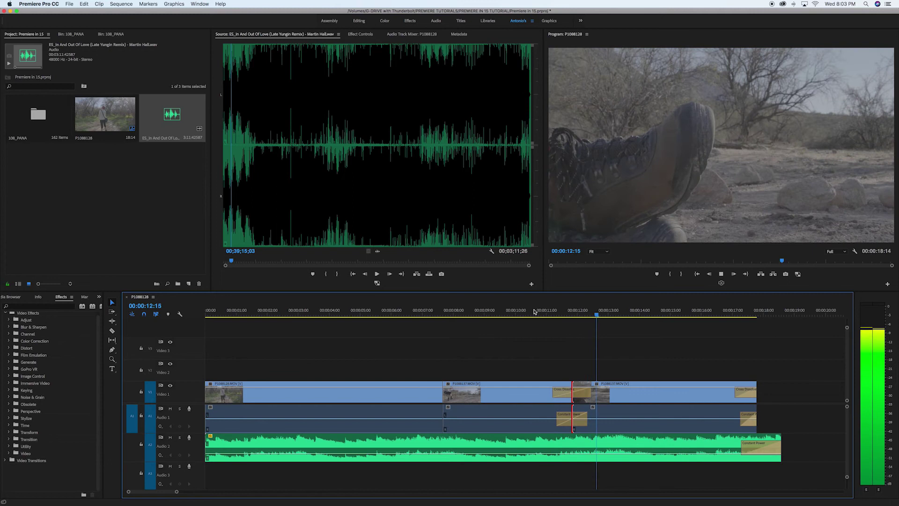
{"action": "key", "text": "space"}
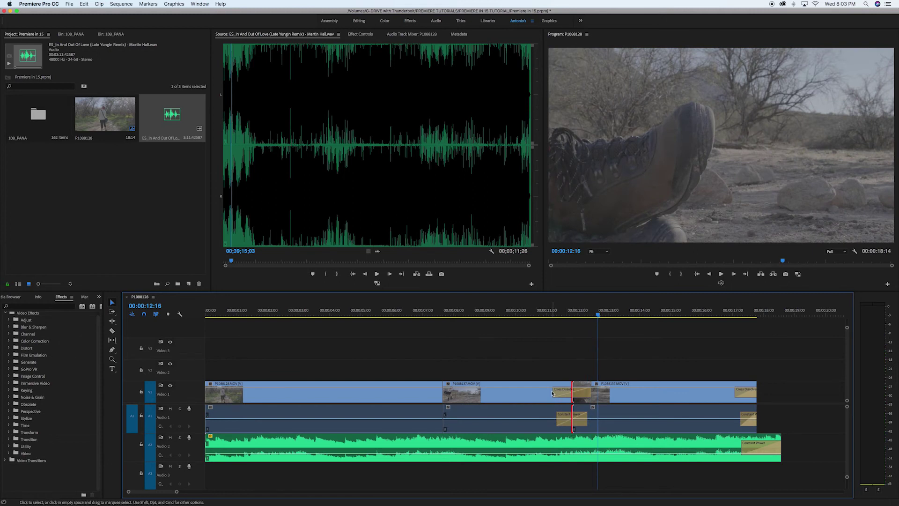
{"action": "mouse_move", "coordinate": [552, 393]}
{"action": "left_mouse_down"}
{"action": "mouse_move", "coordinate": [539, 393]}
{"action": "mouse_move", "coordinate": [562, 395]}
{"action": "left_mouse_up"}
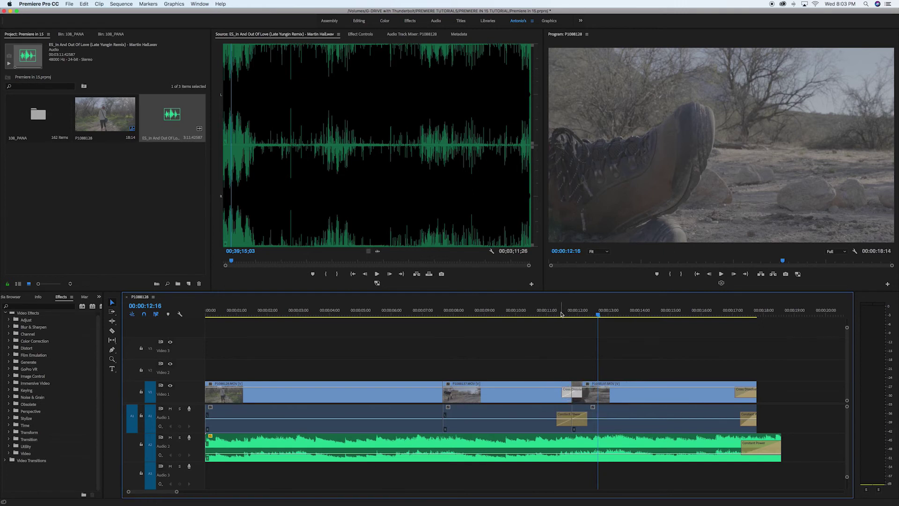
Preview the shortened dissolve between the second and third clips from 00:00:11:06 and save the project.
{"action": "left_click", "coordinate": [557, 311]}
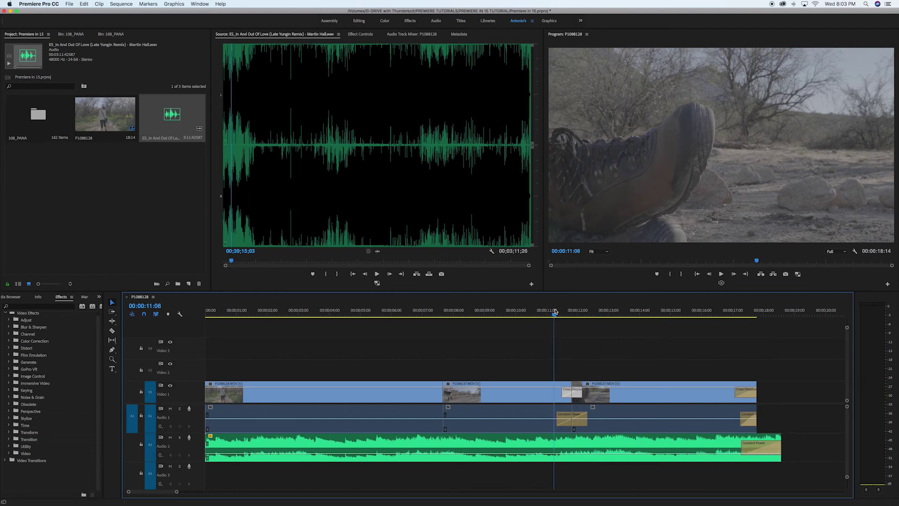
{"action": "key", "text": "space"}
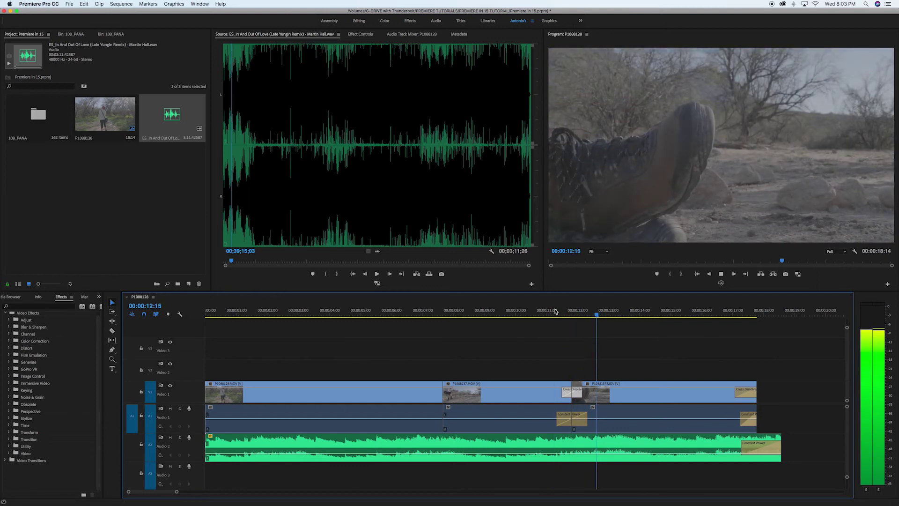
{"action": "key", "text": "space"}
{"action": "key", "text": "super+s"}
{"action": "key", "text": "Home"}
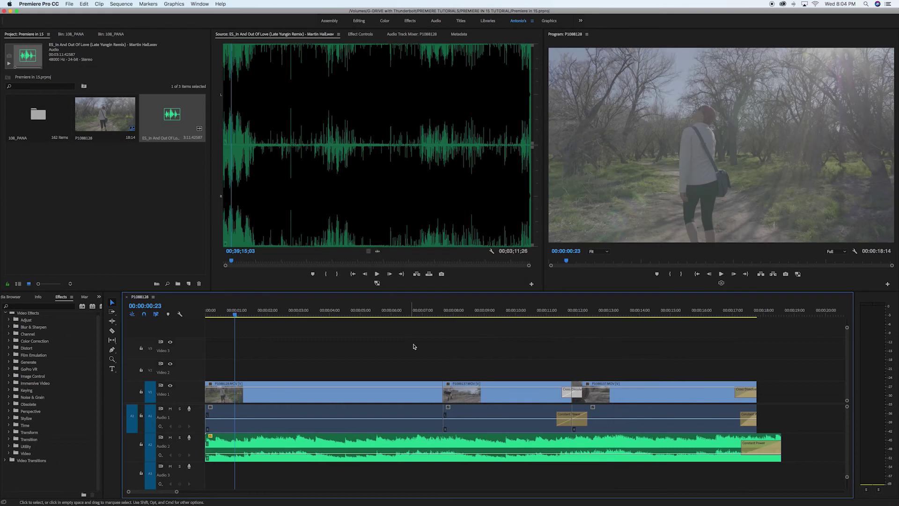
Select the first clip with the playhead at 00:00:06:15, load it in the source monitor and switch to the Color workspace.
{"action": "left_click", "coordinate": [421, 315]}
{"action": "left_click", "coordinate": [412, 314]}
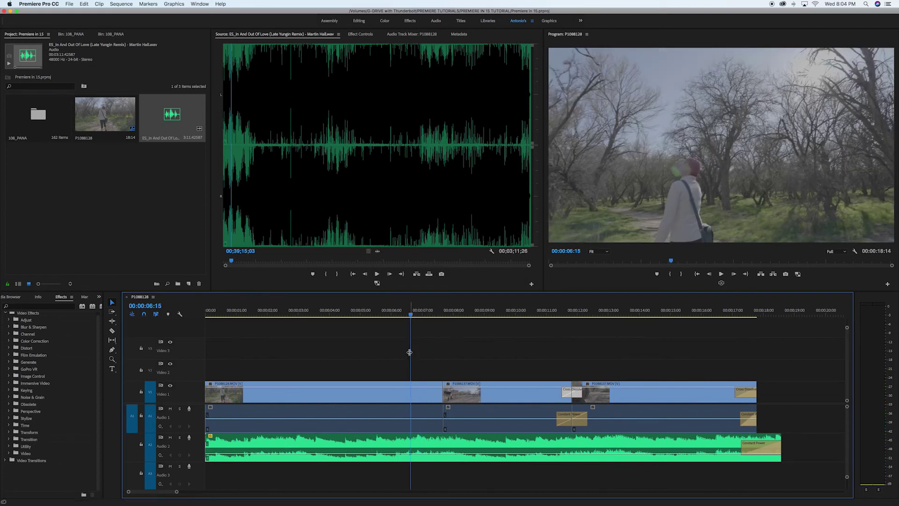
{"action": "left_click", "coordinate": [389, 396]}
{"action": "double_click", "coordinate": [384, 394]}
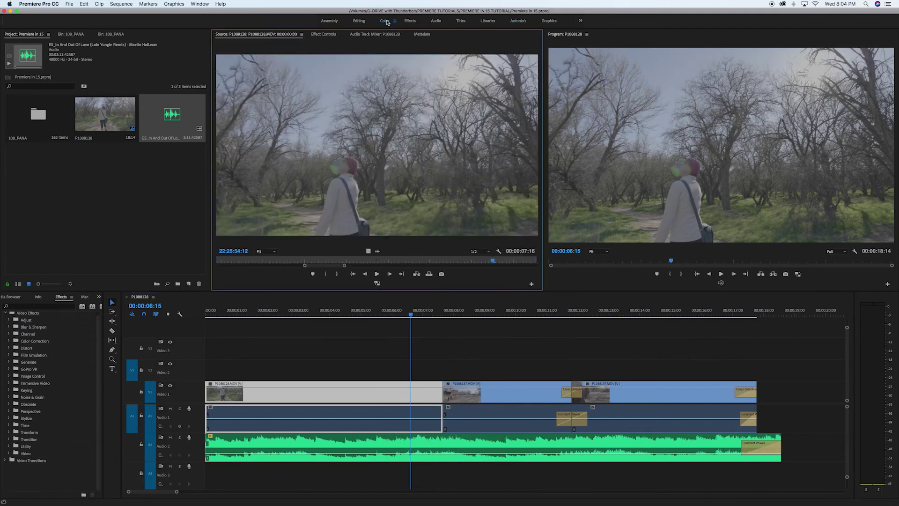
{"action": "left_click", "coordinate": [384, 20]}
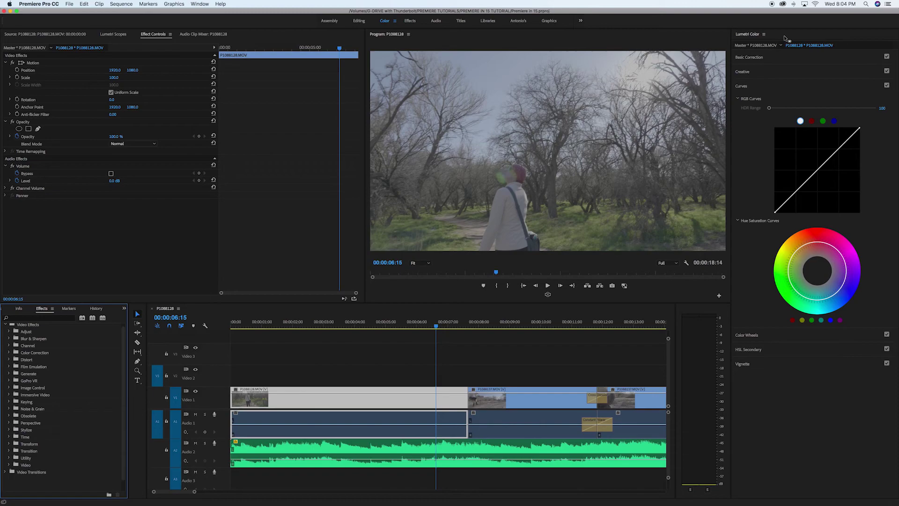
Apply the ALEXA_Default_LogC2Rec709 input LUT to the first clip and compare the image with Basic Correction off and on.
{"action": "left_click", "coordinate": [756, 57]}
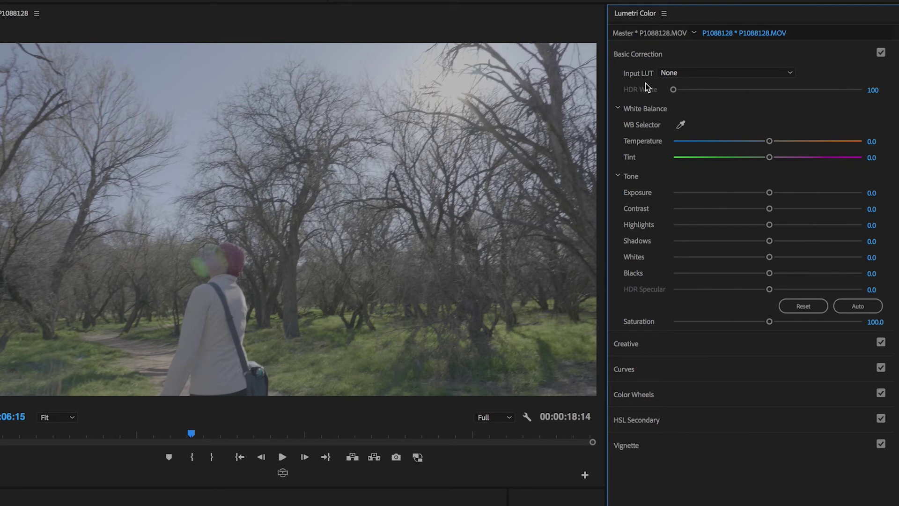
{"action": "left_click", "coordinate": [738, 75]}
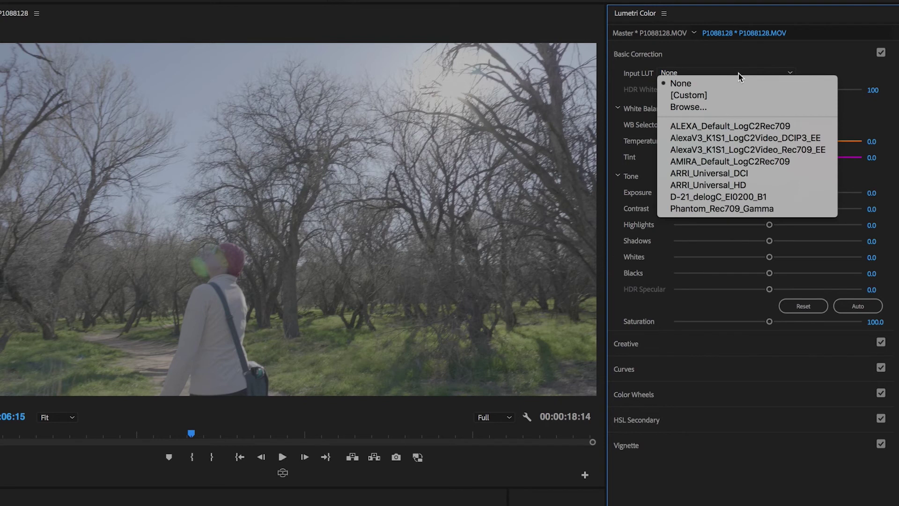
{"action": "left_click", "coordinate": [725, 128]}
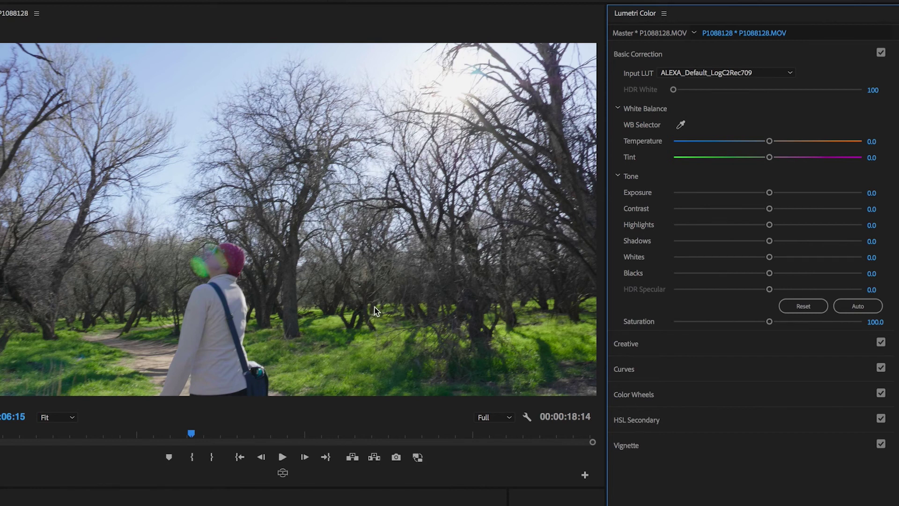
{"action": "left_click", "coordinate": [882, 54]}
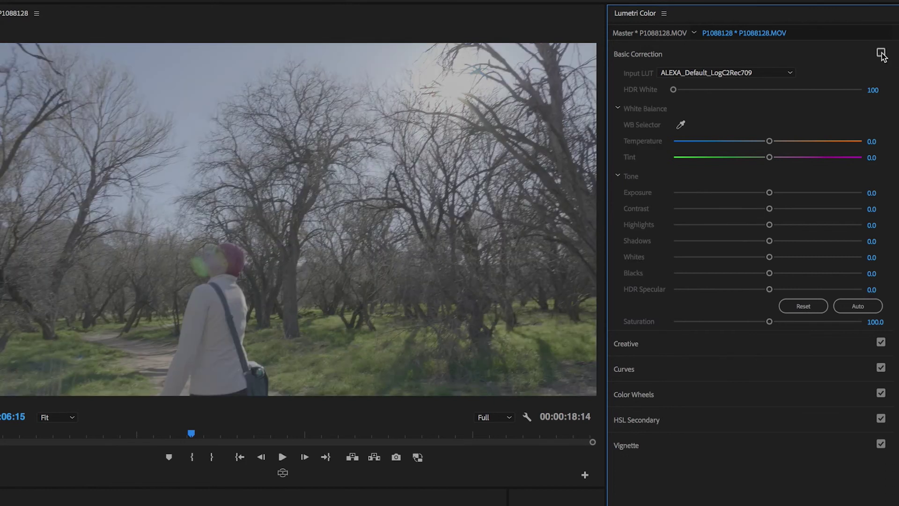
{"action": "left_click", "coordinate": [882, 53]}
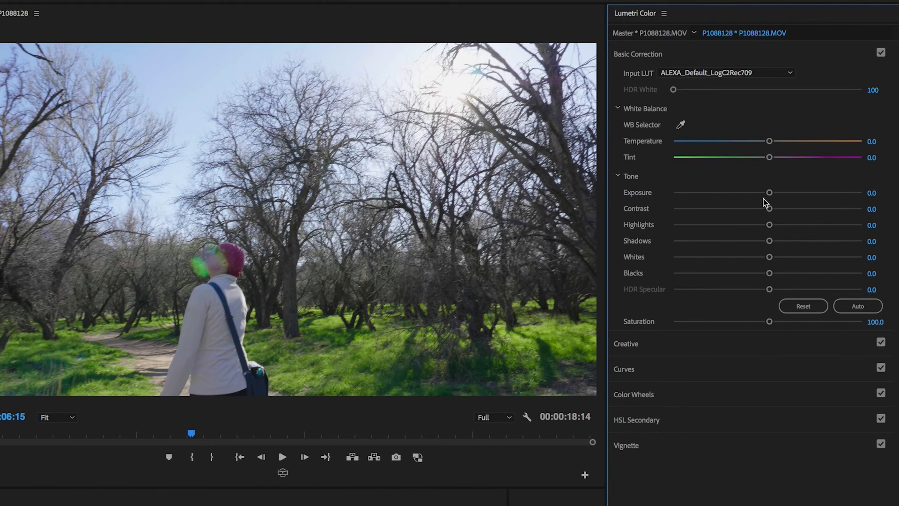
Set the first clip's exposure to -0.2, contrast to 35.1, highlights to -25.9, shadows to -6.2 and blacks to -19.3.
{"action": "left_click_drag", "start_coordinate": [771, 196], "coordinate": [763, 195]}
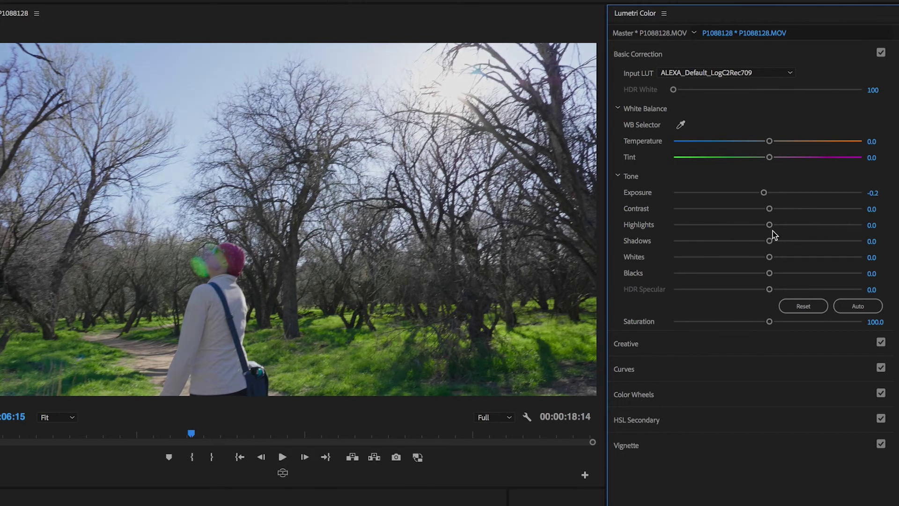
{"action": "left_click_drag", "start_coordinate": [769, 208], "coordinate": [801, 210]}
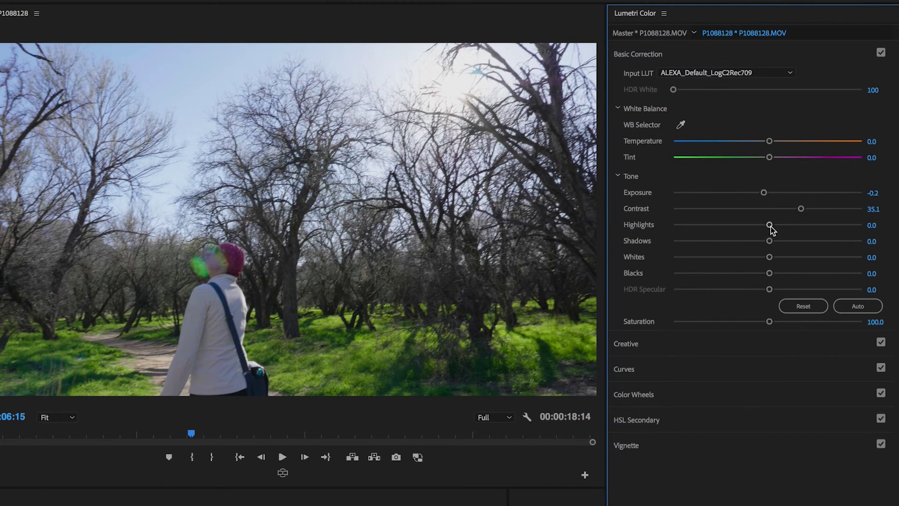
{"action": "left_click_drag", "start_coordinate": [771, 227], "coordinate": [762, 244]}
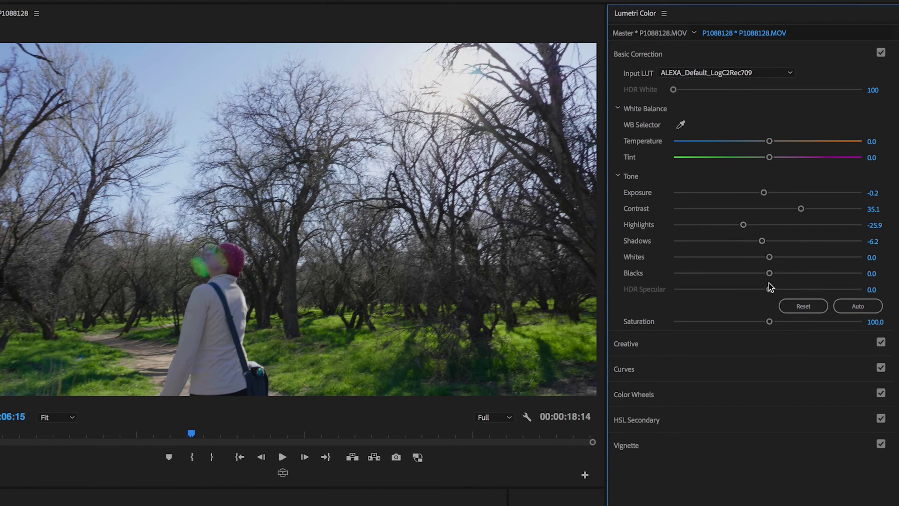
{"action": "left_click_drag", "start_coordinate": [771, 274], "coordinate": [750, 275]}
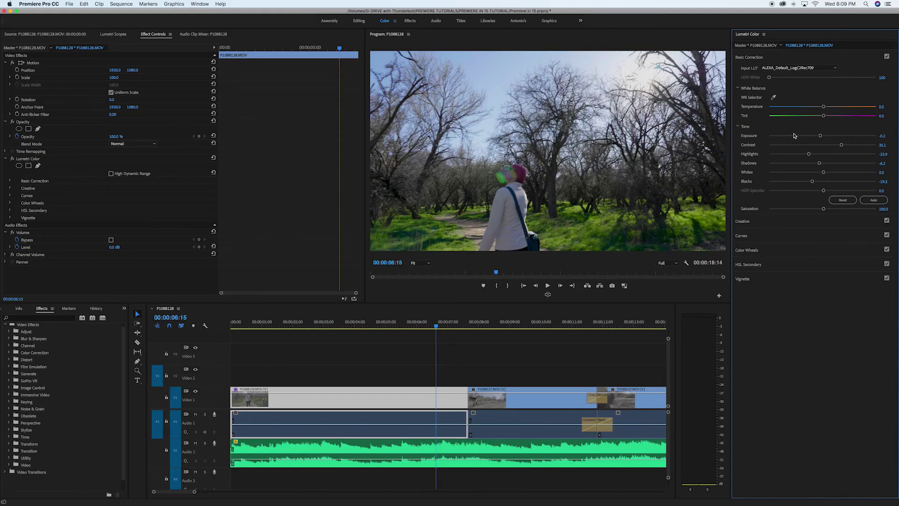
Return to the custom editing workspace and review the graded first clip by scrubbing and playing it up to the second clip.
{"action": "left_click_drag", "start_coordinate": [441, 321], "coordinate": [380, 322]}
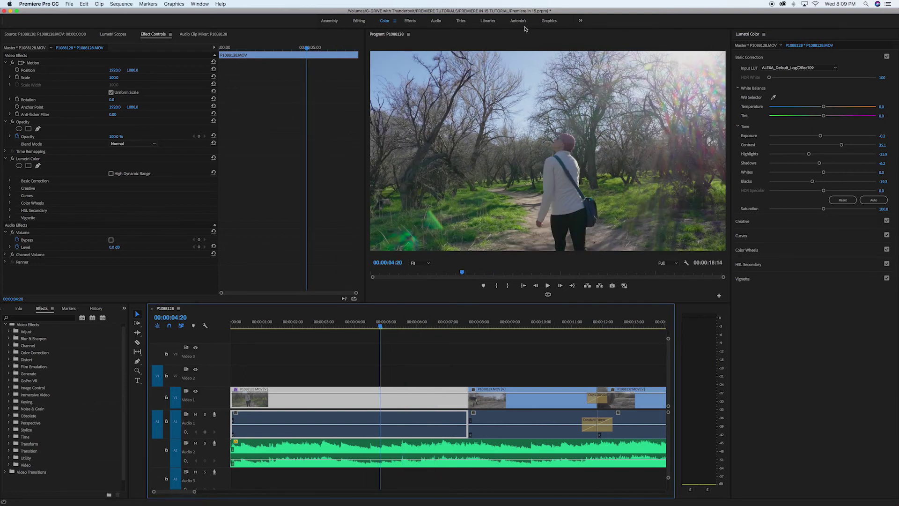
{"action": "left_click", "coordinate": [519, 22]}
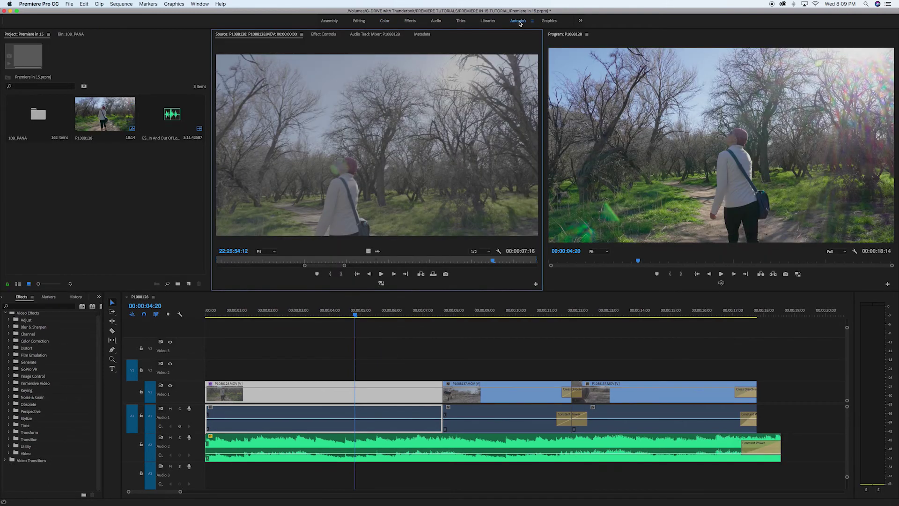
{"action": "left_click_drag", "start_coordinate": [354, 313], "coordinate": [237, 313]}
{"action": "left_click", "coordinate": [410, 312]}
{"action": "key", "text": "space"}
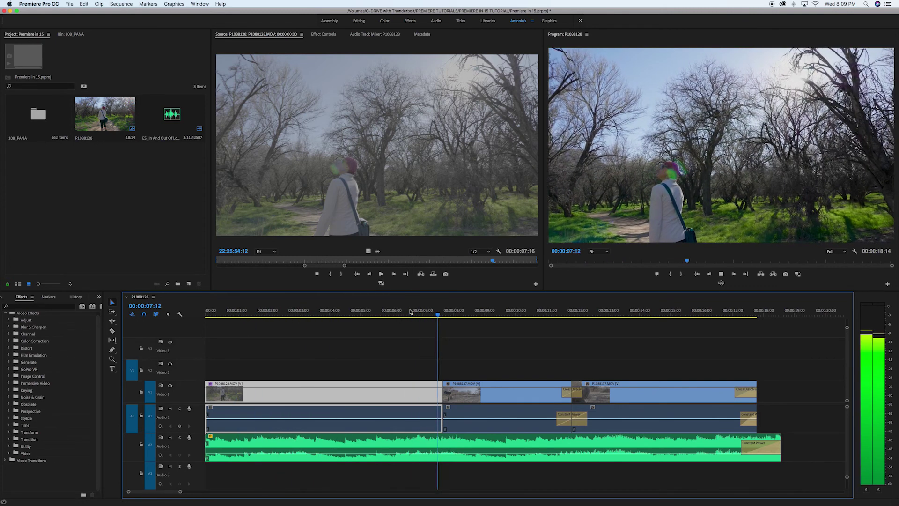
{"action": "key", "text": "space"}
{"action": "left_click_drag", "start_coordinate": [458, 312], "coordinate": [341, 314]}
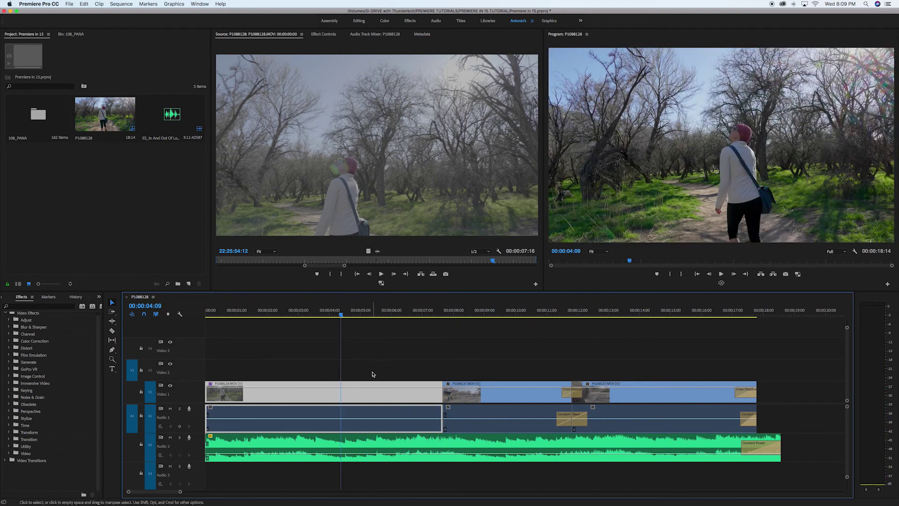
Place the playhead at 00:00:06:17 and copy the graded first clip.
{"action": "left_click", "coordinate": [413, 312]}
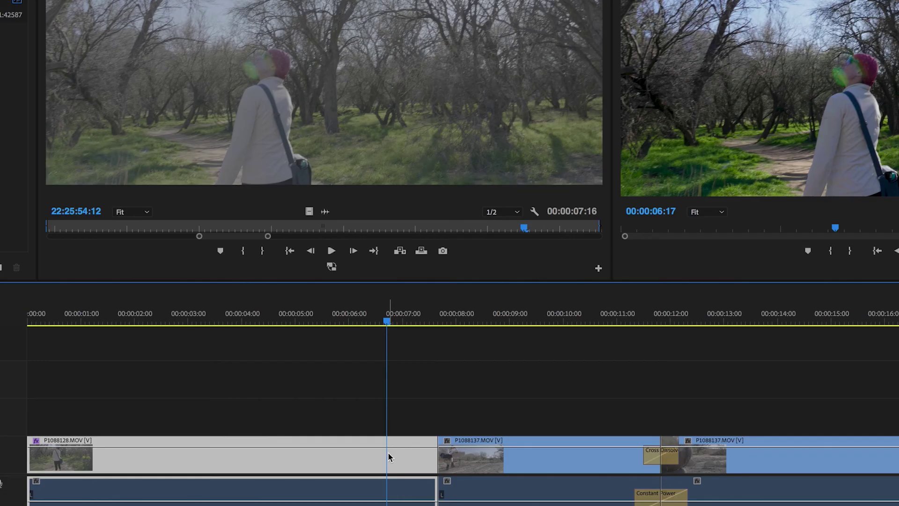
{"action": "right_click", "coordinate": [397, 454]}
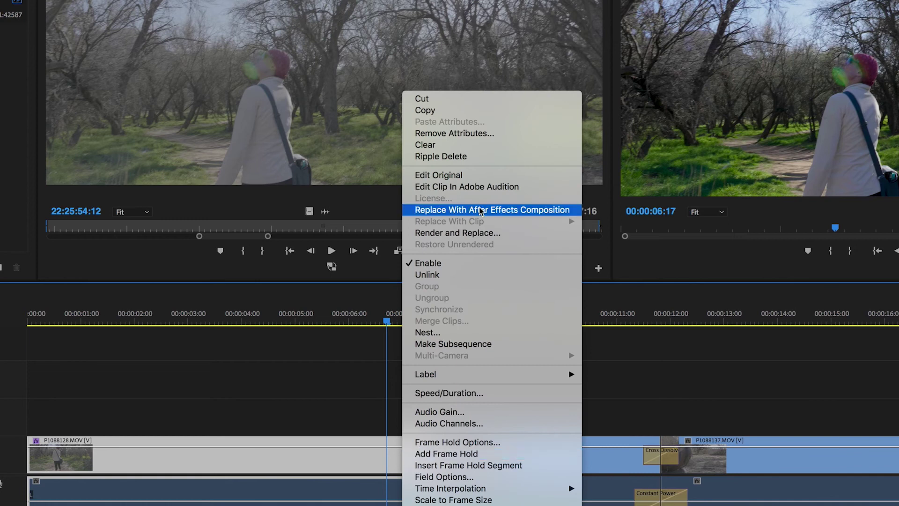
{"action": "left_click", "coordinate": [426, 110]}
Paste the Motion and Lumetri Color attributes, without Volume, onto the second and third clips.
{"action": "left_click_drag", "start_coordinate": [534, 375], "coordinate": [748, 453]}
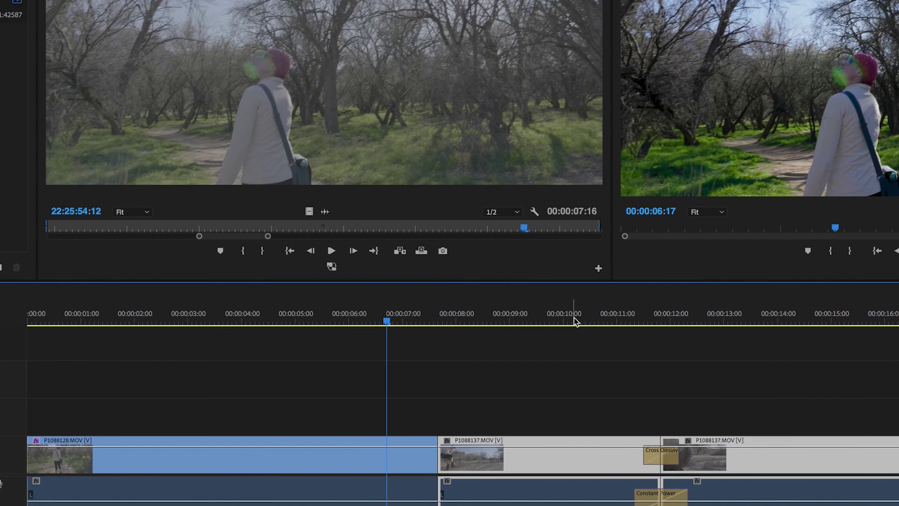
{"action": "right_click", "coordinate": [581, 454]}
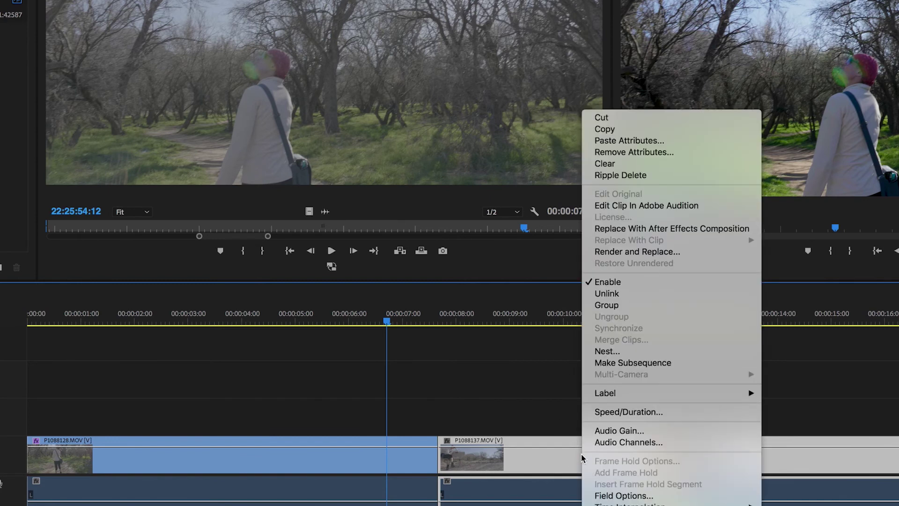
{"action": "left_click", "coordinate": [659, 141]}
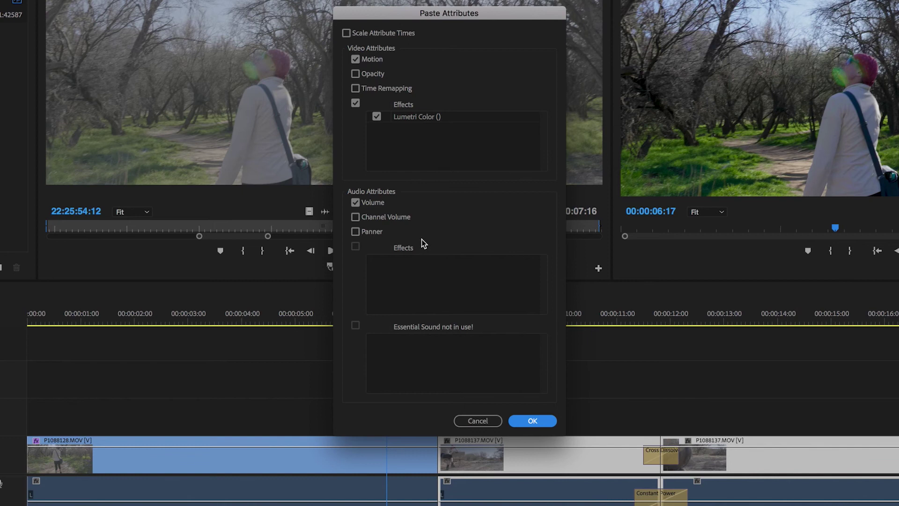
{"action": "left_click", "coordinate": [356, 203]}
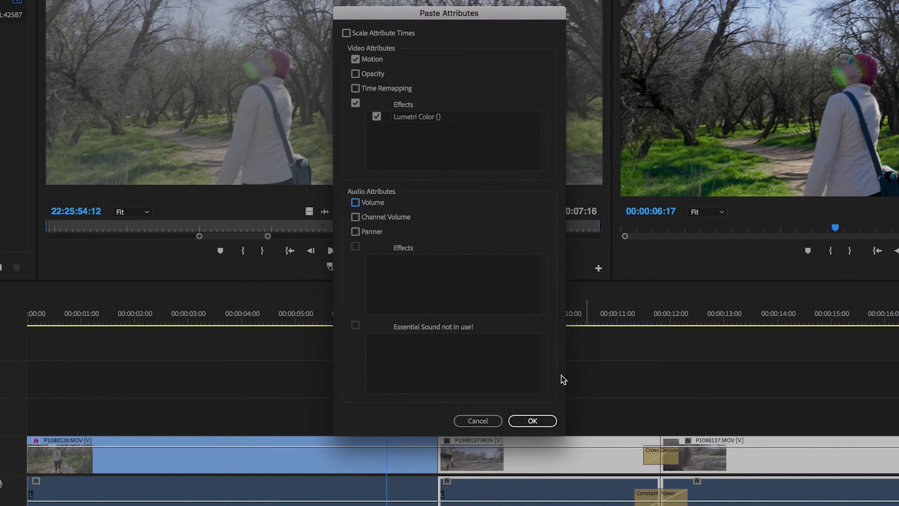
{"action": "left_click", "coordinate": [535, 427]}
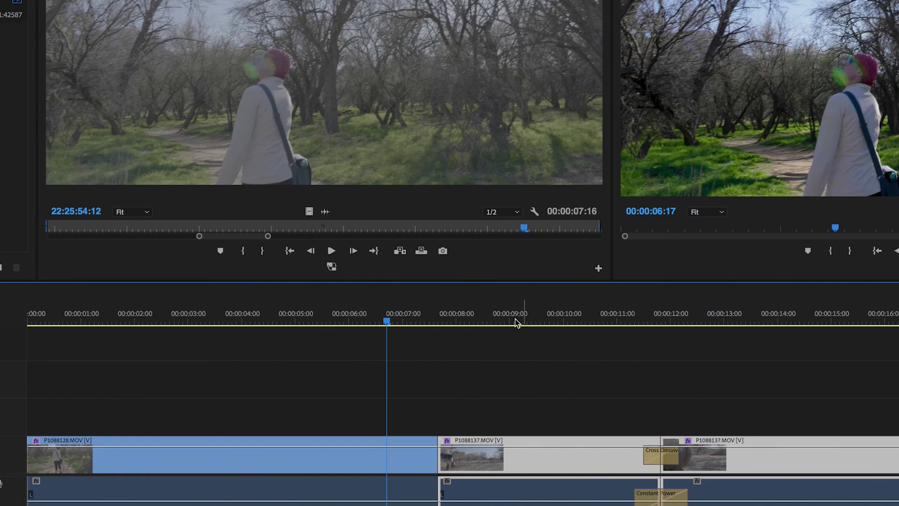
Scrub through the three clips to check the pasted grade, return to 00:00:04:17 and save the project.
{"action": "left_click_drag", "start_coordinate": [543, 318], "coordinate": [704, 321]}
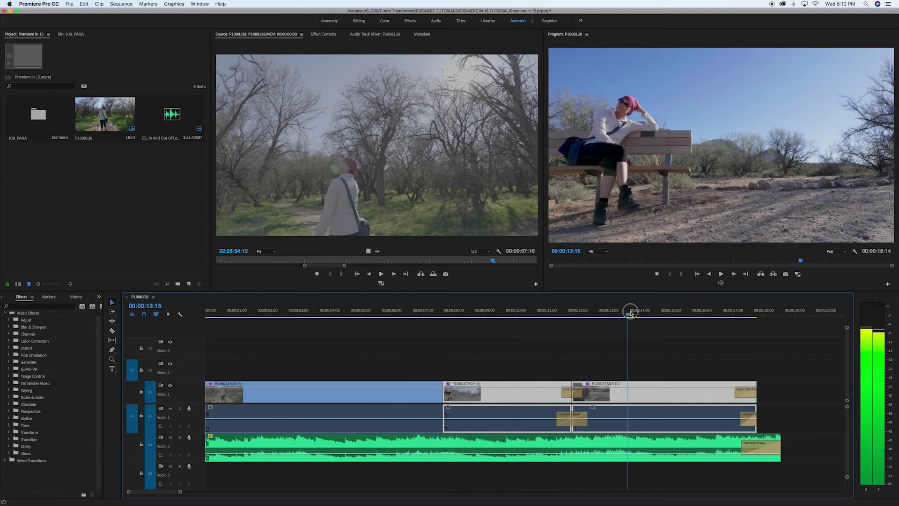
{"action": "left_click_drag", "start_coordinate": [597, 314], "coordinate": [526, 312]}
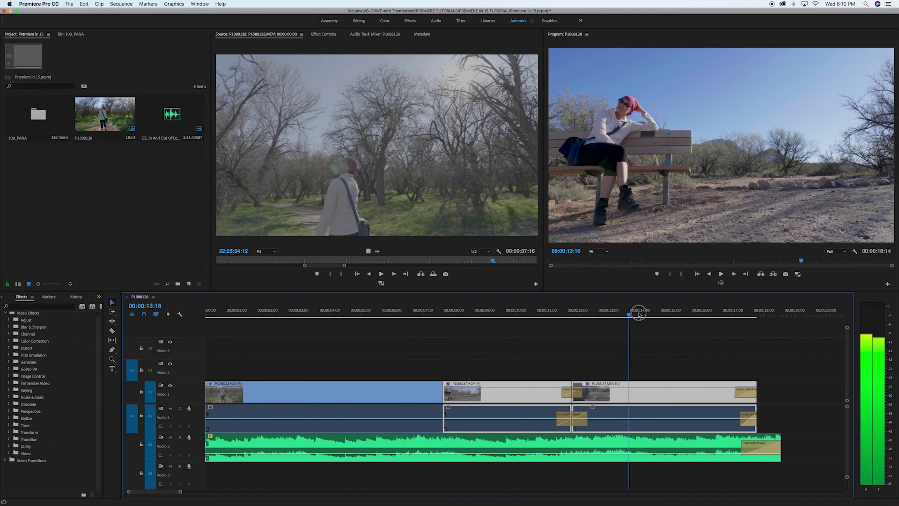
{"action": "left_click", "coordinate": [644, 314]}
{"action": "left_click_drag", "start_coordinate": [644, 314], "coordinate": [352, 310]}
{"action": "key", "text": "super+s"}
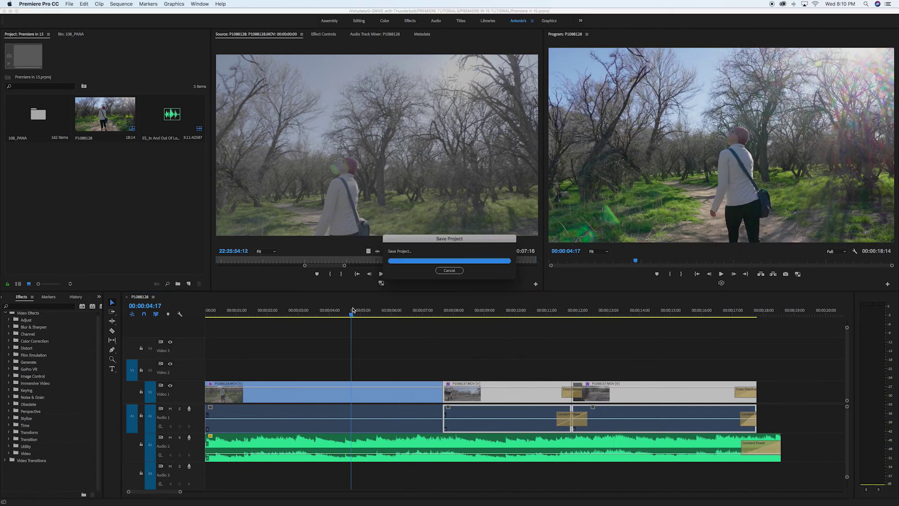
Play the graded sequence from 00:00:04:17 to 00:00:14:12, save the project and move the playhead to 00:00:15:08.
{"action": "key", "text": "space"}
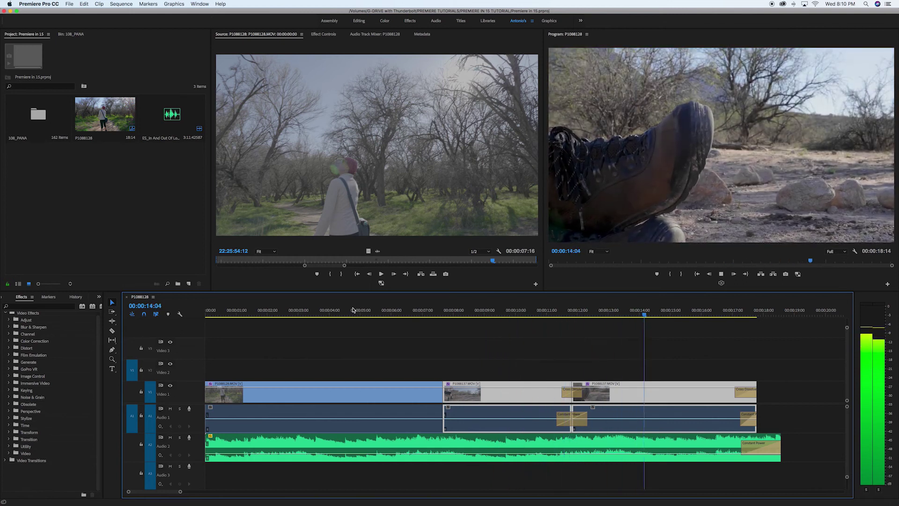
{"action": "key", "text": "super+s"}
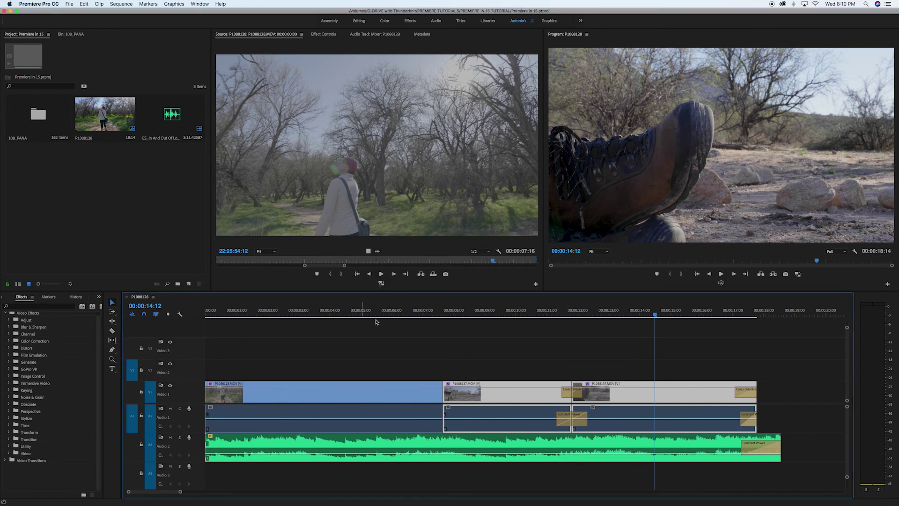
{"action": "left_click_drag", "start_coordinate": [643, 313], "coordinate": [682, 313]}
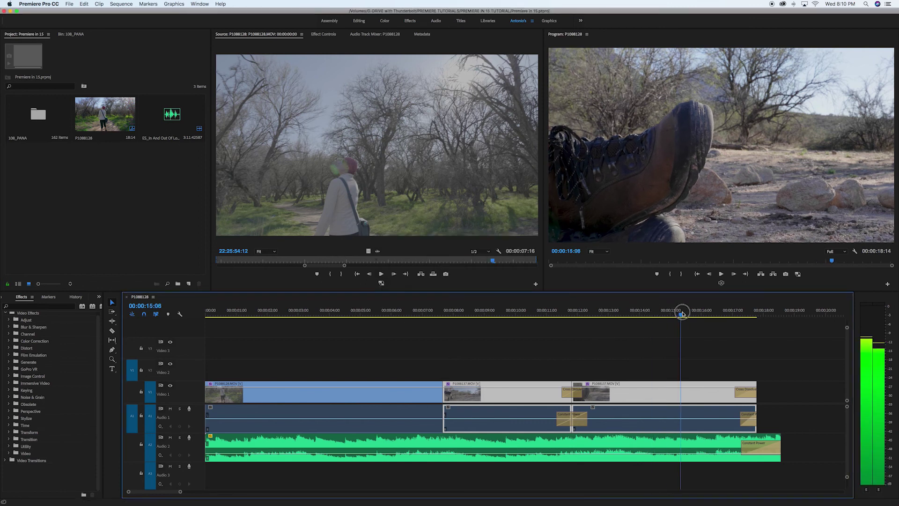
Open the 108_PANA bin and load the P1088140.JPG still into the Source monitor.
{"action": "scroll", "coordinate": [6, 344], "scroll_direction": "up", "scroll_amount": 3}
{"action": "left_click", "coordinate": [6, 343]}
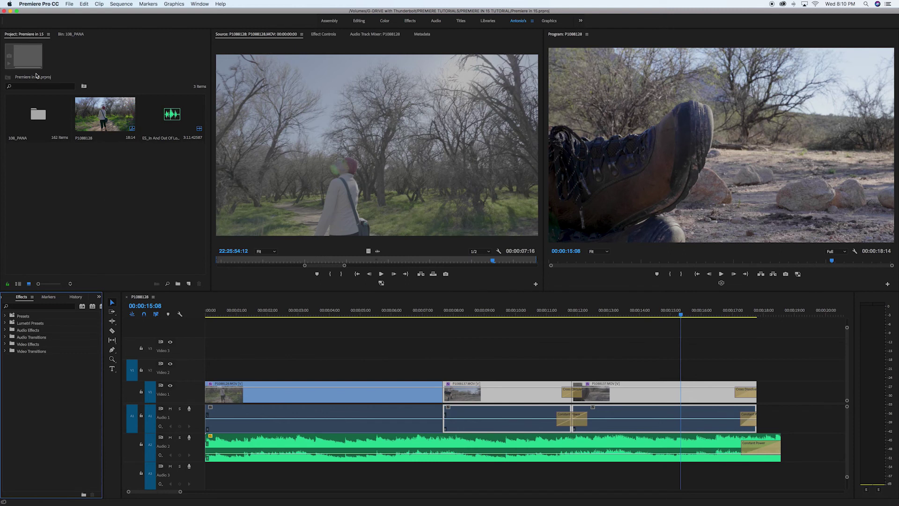
{"action": "double_click", "coordinate": [38, 114]}
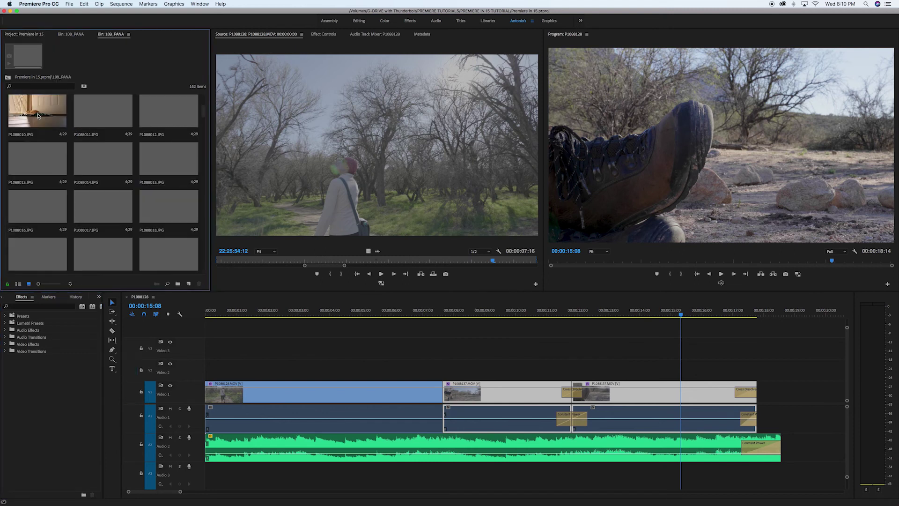
{"action": "scroll", "coordinate": [194, 170], "scroll_direction": "down", "scroll_amount": 10}
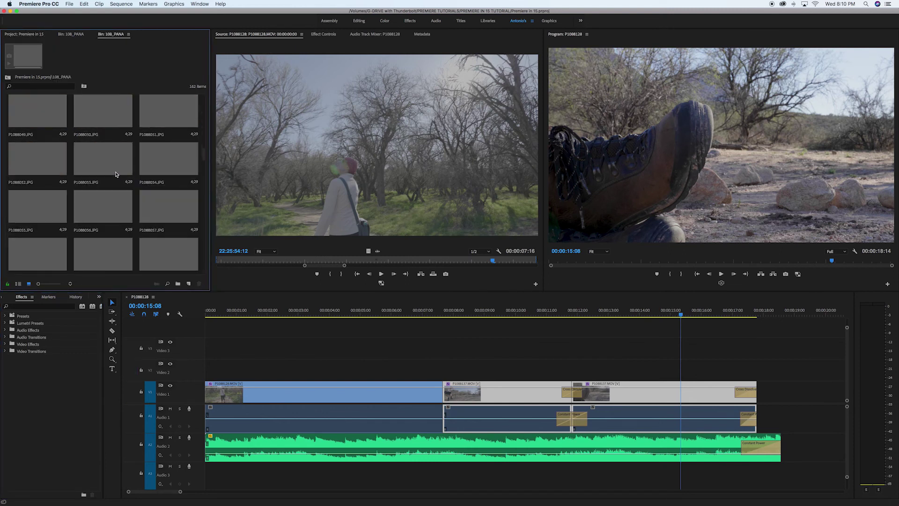
{"action": "scroll", "coordinate": [201, 166], "scroll_direction": "down", "scroll_amount": 5}
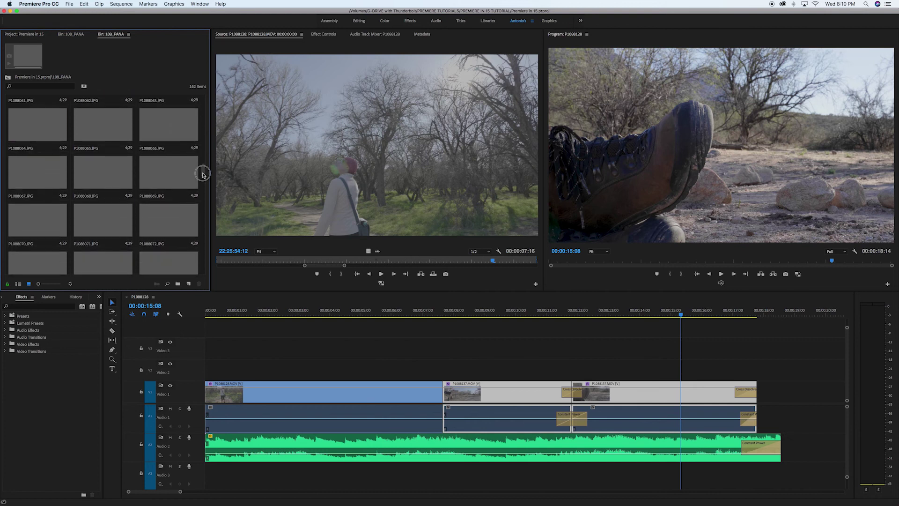
{"action": "left_click_drag", "start_coordinate": [203, 175], "coordinate": [205, 256]}
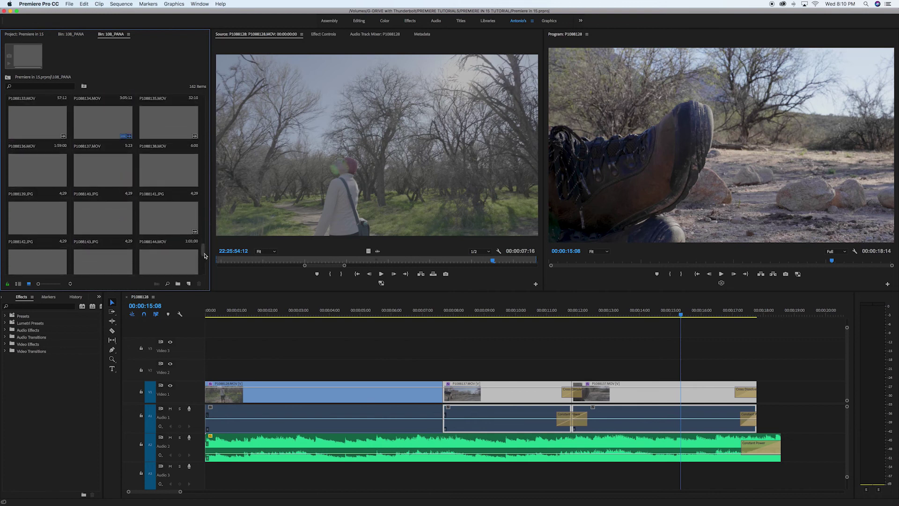
{"action": "left_click", "coordinate": [88, 193]}
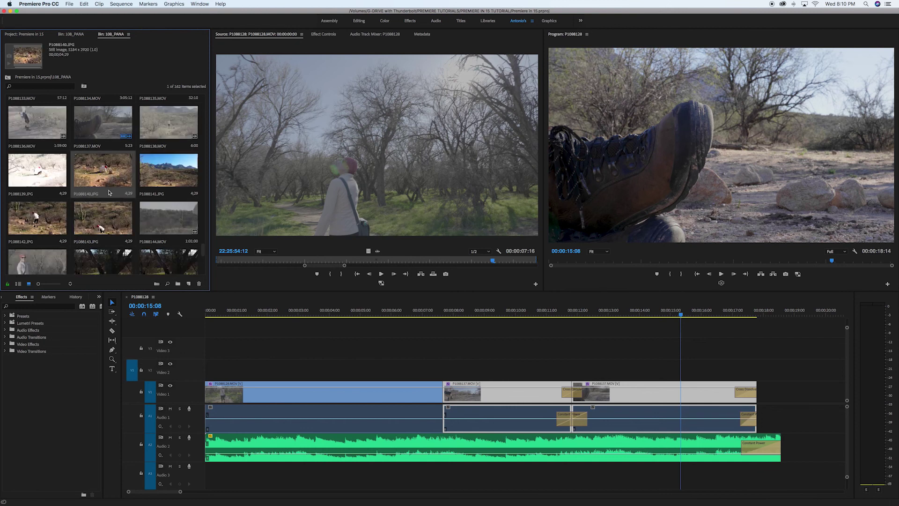
{"action": "double_click", "coordinate": [107, 180]}
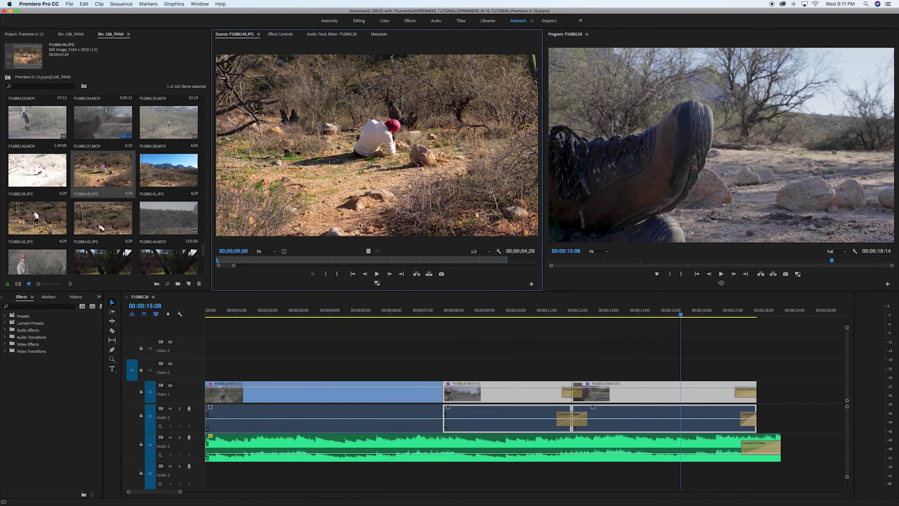
Place the P1088140.JPG still on Video 2 above the first clip, starting at 00:00:02:09, and trim it to a duration of 00:00:02:15.
{"action": "left_click_drag", "start_coordinate": [370, 251], "coordinate": [262, 366]}
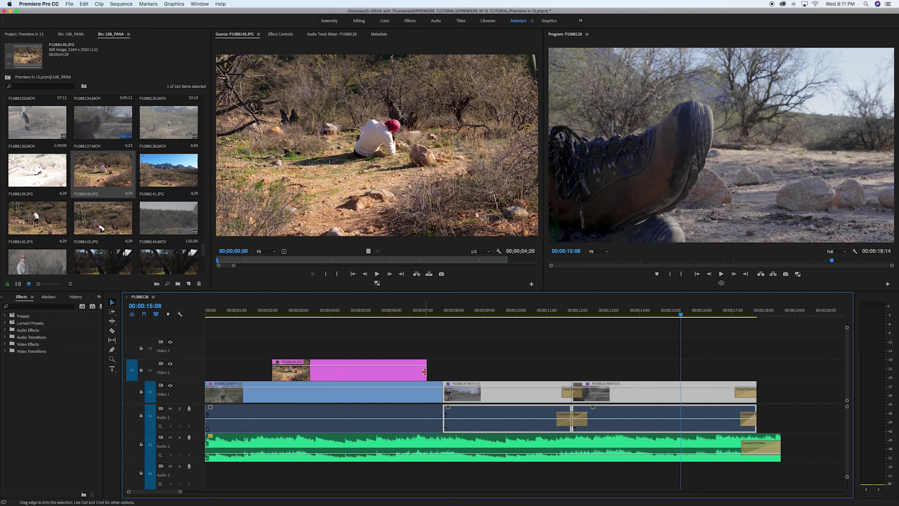
{"action": "left_click", "coordinate": [309, 310]}
{"action": "left_click_drag", "start_coordinate": [310, 310], "coordinate": [234, 311]}
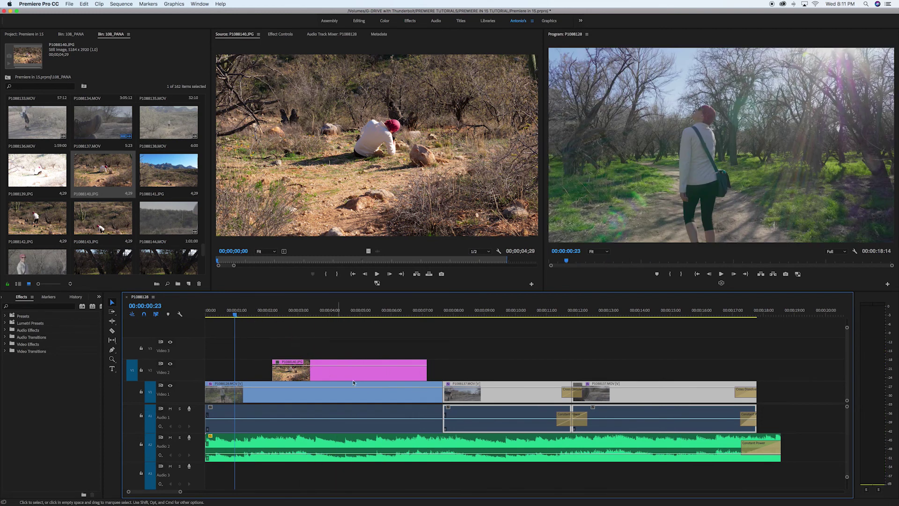
{"action": "left_click_drag", "start_coordinate": [427, 373], "coordinate": [321, 375]}
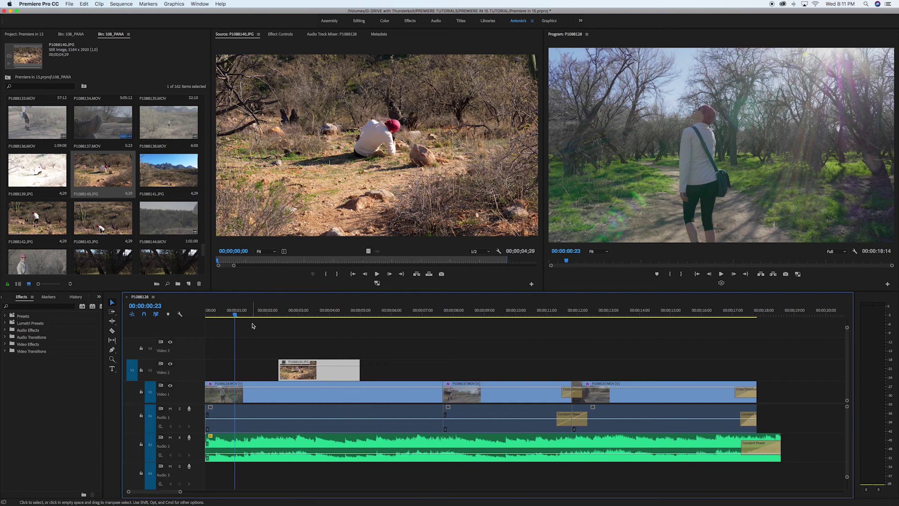
{"action": "left_click_drag", "start_coordinate": [238, 313], "coordinate": [195, 315]}
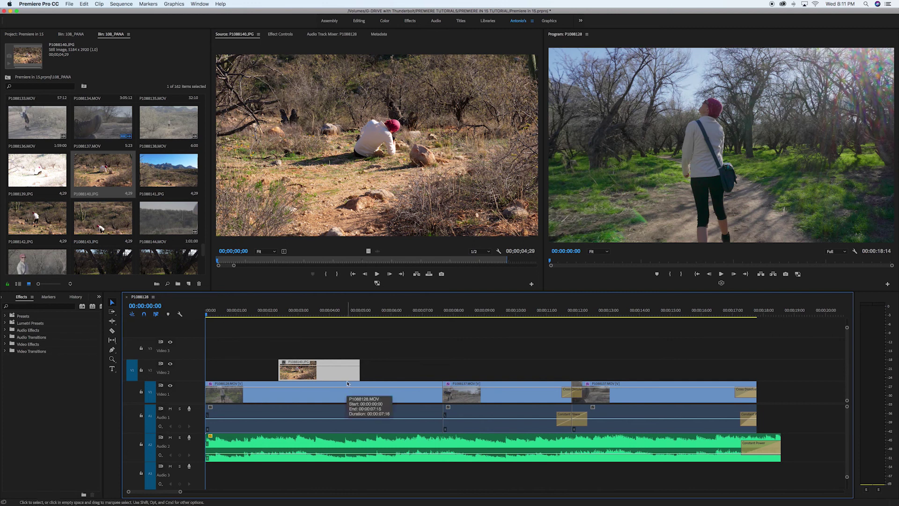
{"action": "left_click_drag", "start_coordinate": [329, 371], "coordinate": [328, 371]}
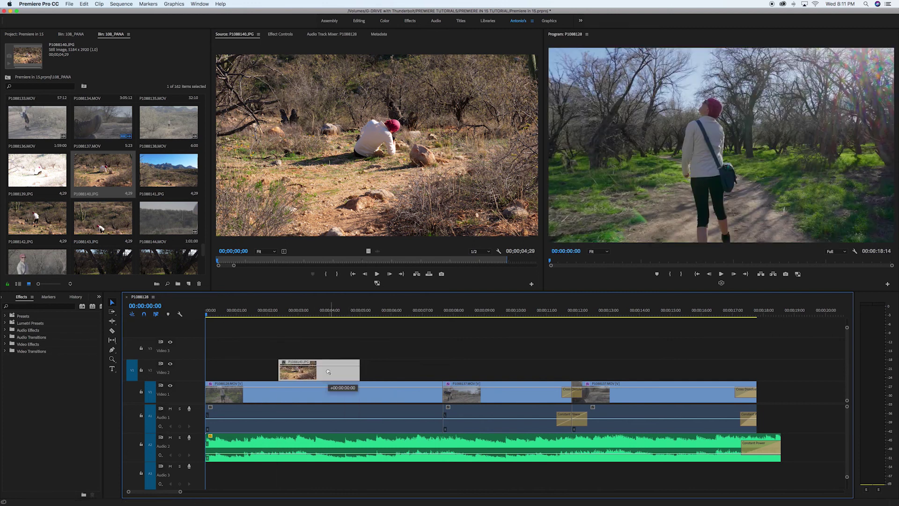
Play the sequence from about 1 second to 00:00:03:01 to preview the cut to the still.
{"action": "left_click", "coordinate": [307, 313]}
{"action": "left_click", "coordinate": [374, 312]}
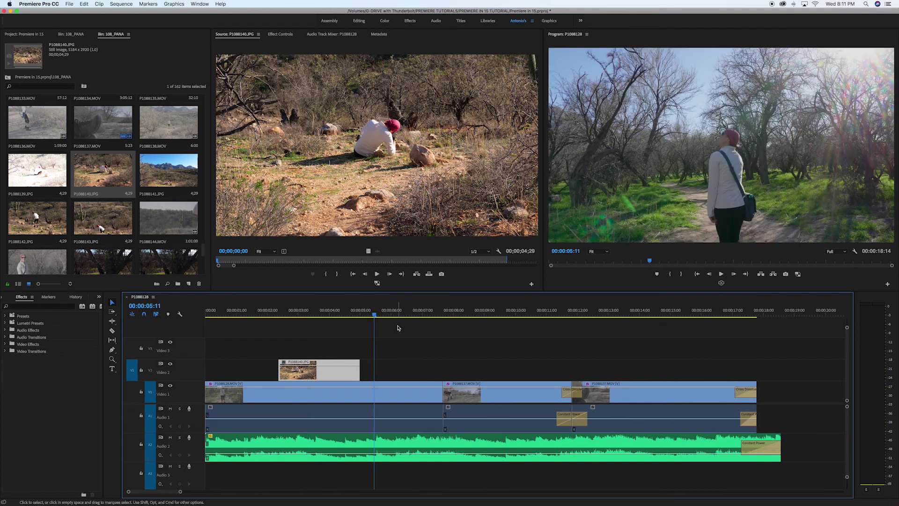
{"action": "left_click_drag", "start_coordinate": [353, 313], "coordinate": [242, 316]}
{"action": "key", "text": "space"}
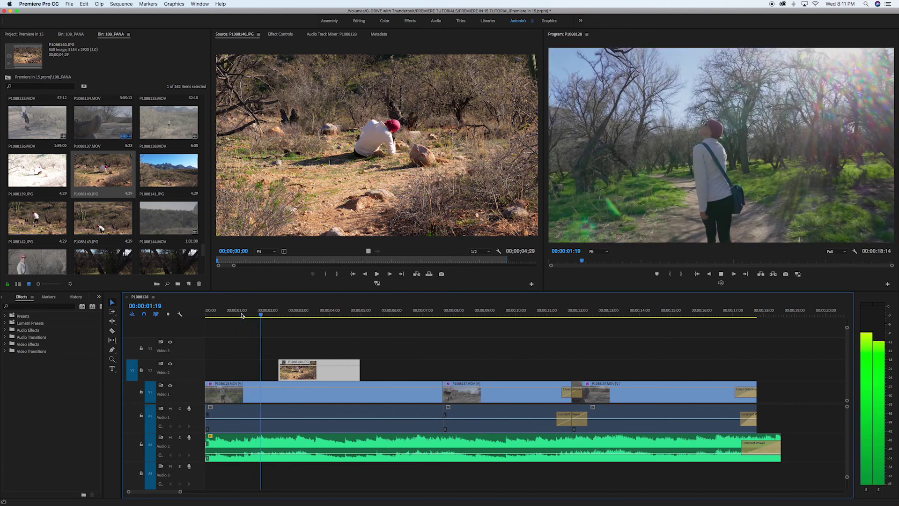
{"action": "key", "text": "space"}
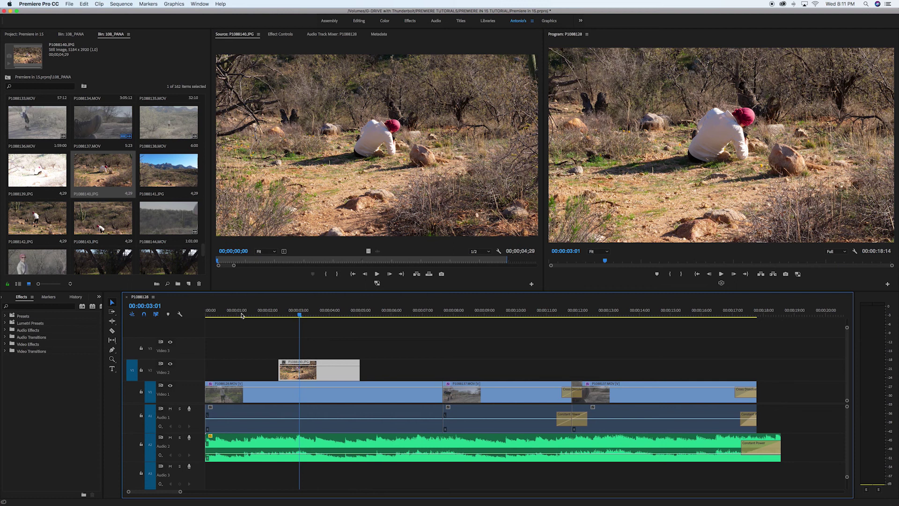
Show the effect controls of the P1088140.JPG still and place the playhead on its first frame at 00:00:02:09.
{"action": "left_click", "coordinate": [306, 314]}
{"action": "double_click", "coordinate": [324, 375]}
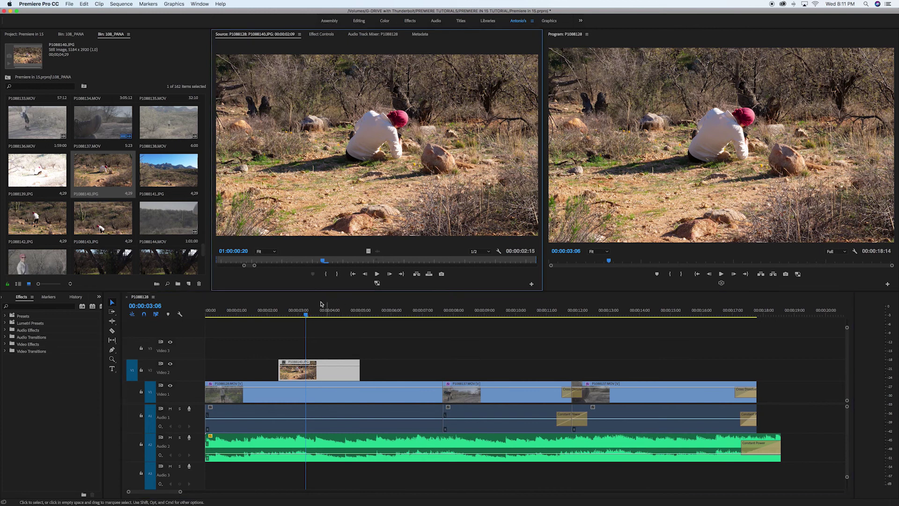
{"action": "left_click", "coordinate": [320, 35]}
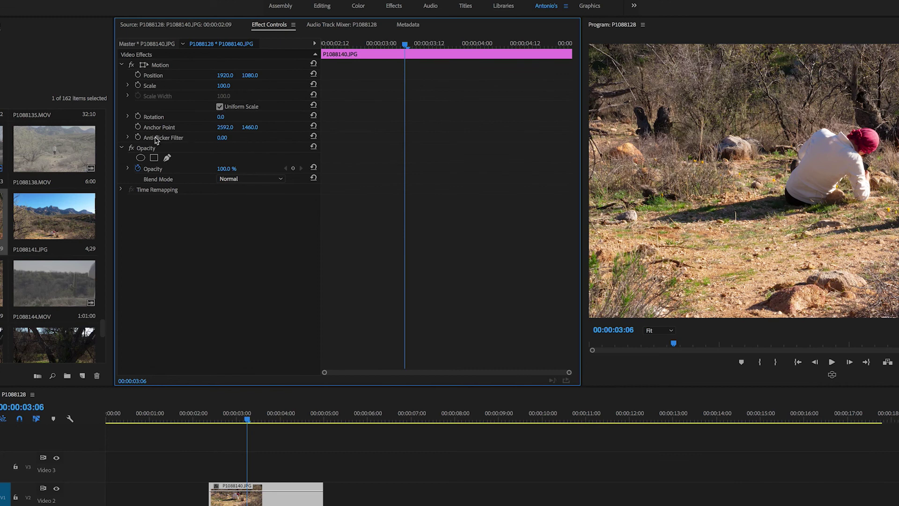
{"action": "left_click_drag", "start_coordinate": [247, 420], "coordinate": [211, 424]}
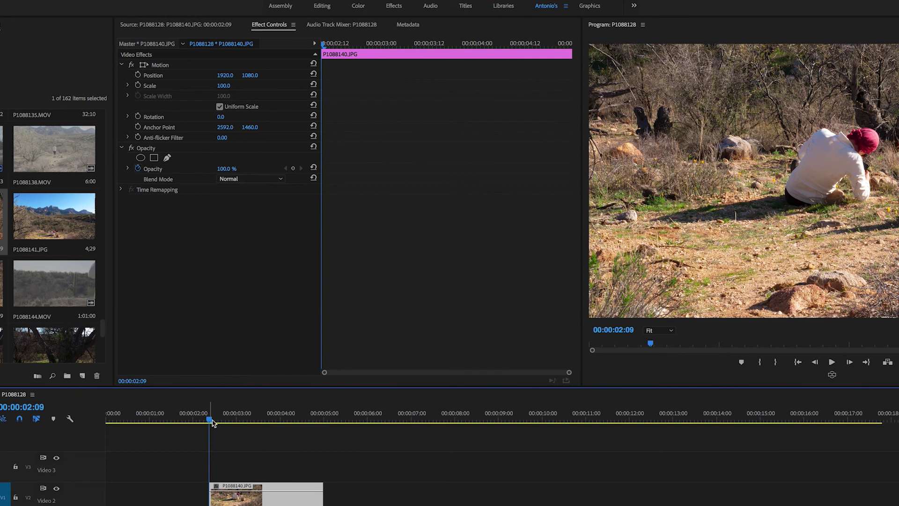
{"action": "key", "text": "Left"}
{"action": "key", "text": "Right"}
{"action": "key", "text": "Right"}
{"action": "key", "text": "Left"}
{"action": "key", "text": "Right"}
{"action": "key", "text": "Left"}
{"action": "key", "text": "Left"}
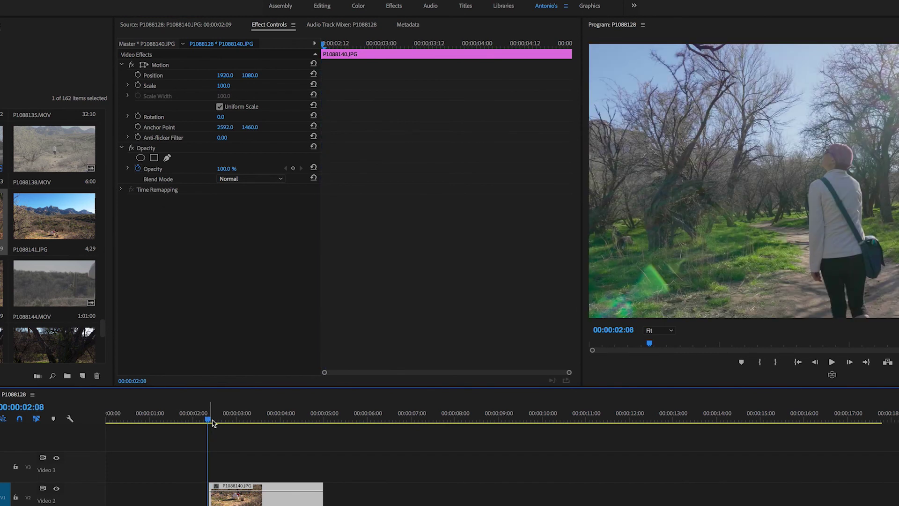
{"action": "key", "text": "Right"}
{"action": "key", "text": "Left"}
{"action": "key", "text": "Right"}
{"action": "key", "text": "Left"}
{"action": "key", "text": "Right"}
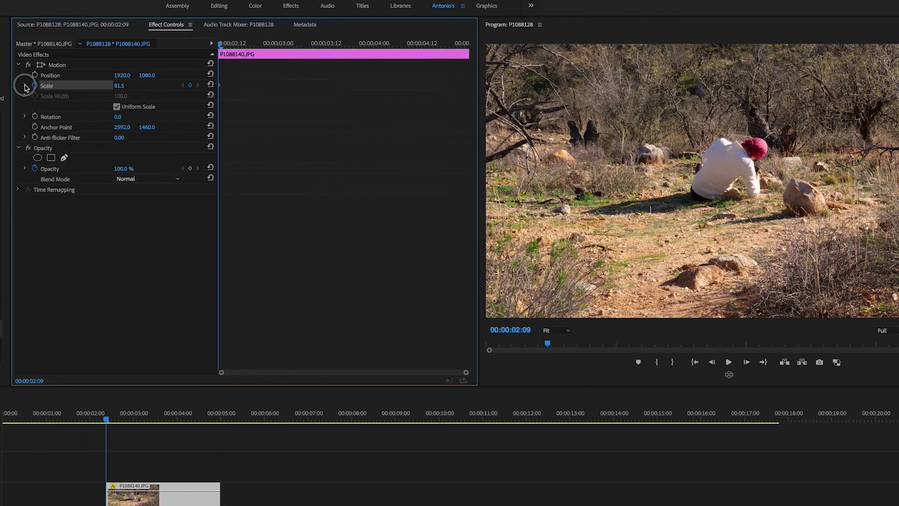
Expand the still's Scale property and set its keyframe at 00:00:02:09 to 74.2.
{"action": "left_click", "coordinate": [127, 85]}
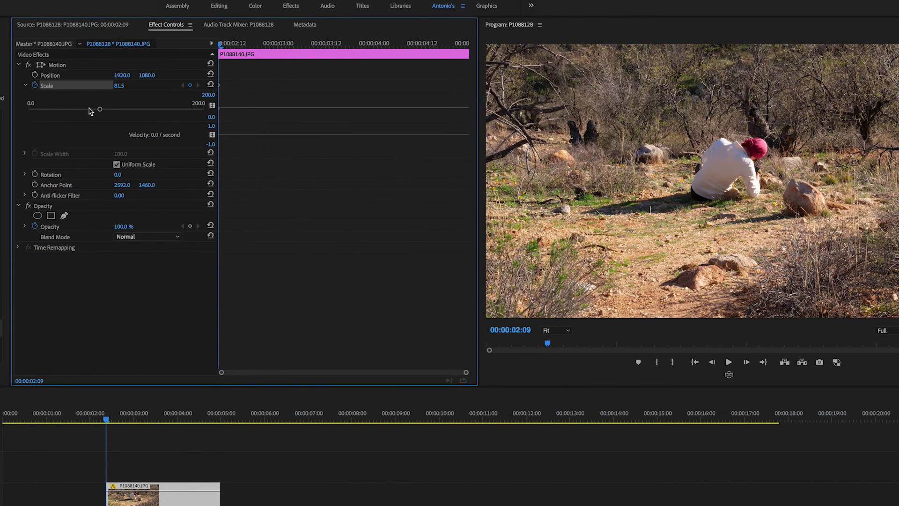
{"action": "mouse_move", "coordinate": [100, 109]}
{"action": "left_mouse_down"}
{"action": "mouse_move", "coordinate": [142, 106]}
{"action": "mouse_move", "coordinate": [72, 106]}
{"action": "mouse_move", "coordinate": [115, 111]}
{"action": "mouse_move", "coordinate": [77, 106]}
{"action": "mouse_move", "coordinate": [115, 110]}
{"action": "mouse_move", "coordinate": [93, 111]}
{"action": "left_mouse_up"}
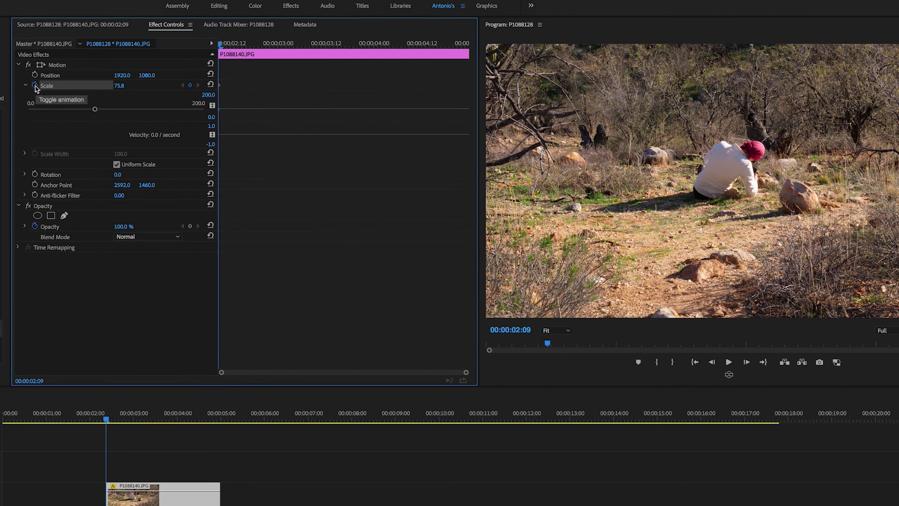
{"action": "mouse_move", "coordinate": [95, 111]}
{"action": "left_mouse_down"}
{"action": "mouse_move", "coordinate": [84, 111]}
{"action": "mouse_move", "coordinate": [94, 113]}
{"action": "left_mouse_up"}
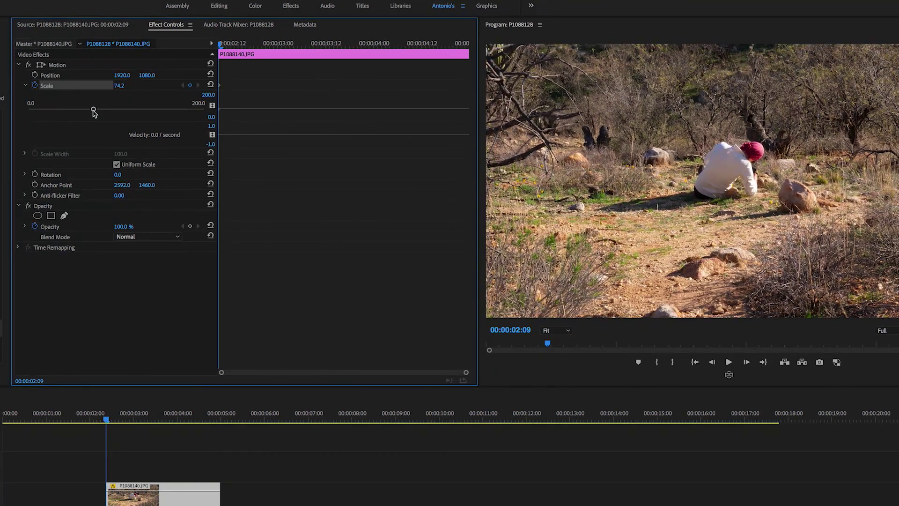
Add a Scale keyframe of 86.0 on the still's last frame at 00:00:04:23.
{"action": "left_click", "coordinate": [148, 415]}
{"action": "left_click_drag", "start_coordinate": [148, 414], "coordinate": [222, 417]}
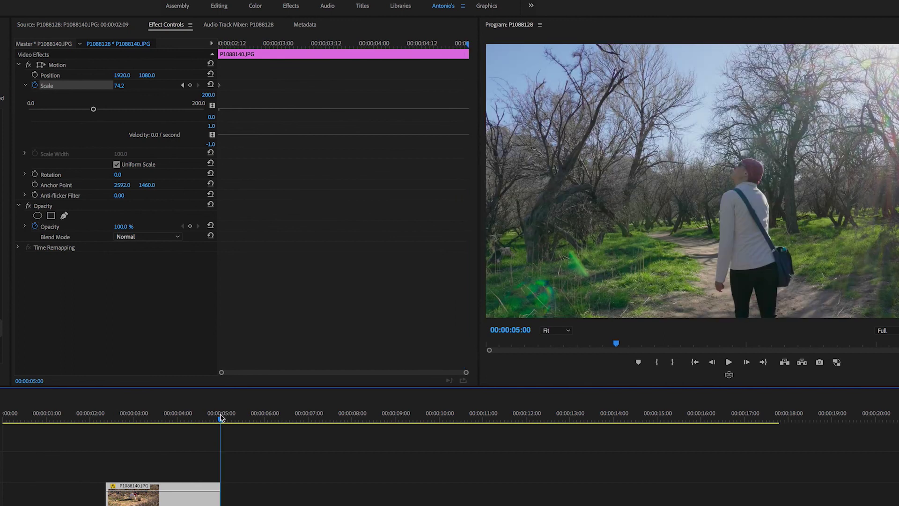
{"action": "left_click", "coordinate": [220, 418]}
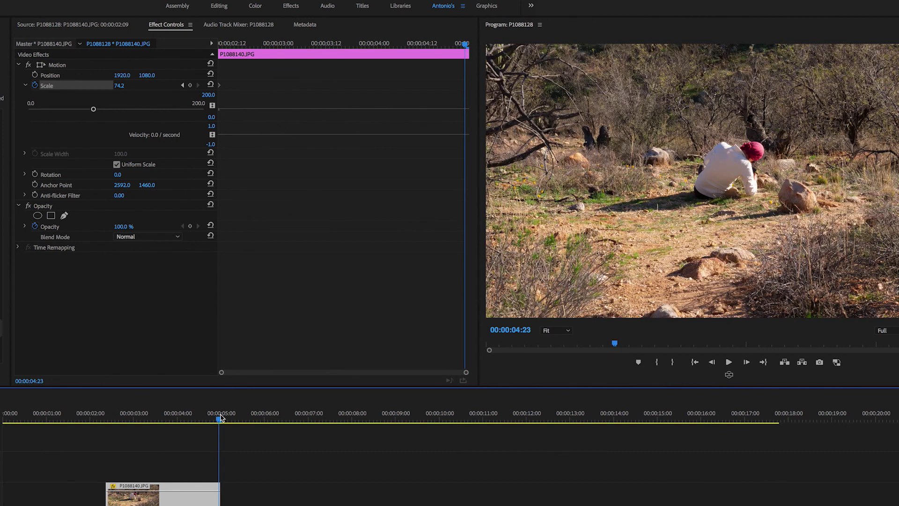
{"action": "left_click_drag", "start_coordinate": [94, 110], "coordinate": [103, 110]}
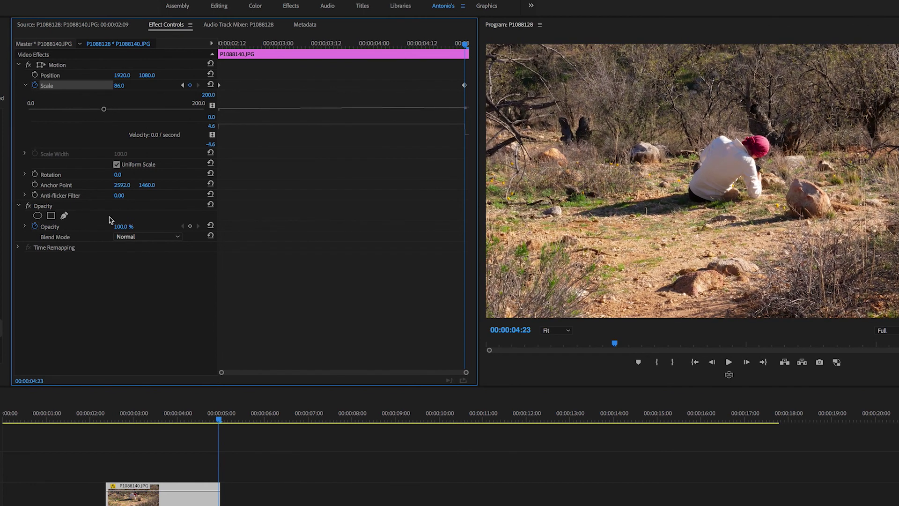
Play the still's zoom animation from 00:00:02:04, save the project and move the playhead to 00:00:16:08.
{"action": "left_click_drag", "start_coordinate": [186, 412], "coordinate": [96, 411]}
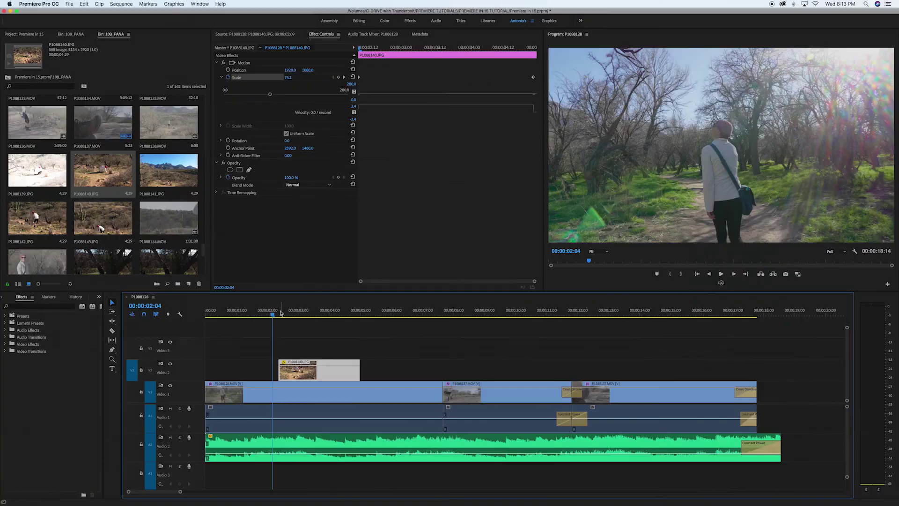
{"action": "key", "text": "space"}
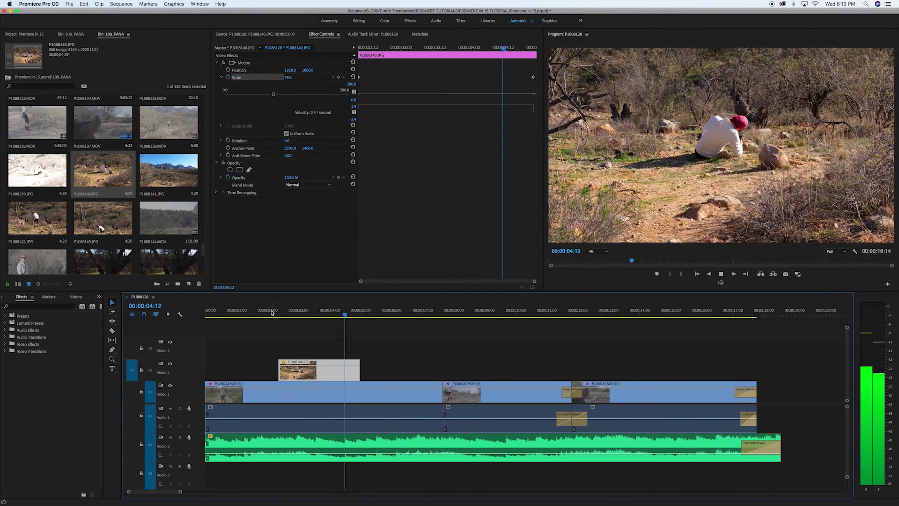
{"action": "key", "text": "space"}
{"action": "key", "text": "super+s"}
{"action": "left_click", "coordinate": [713, 311]}
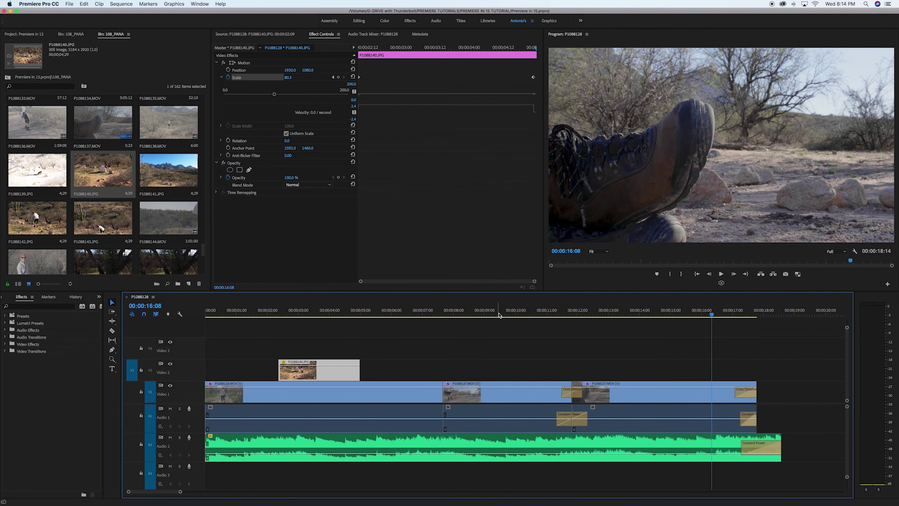
Open the media export settings for the sequence and choose the YouTube 1080p HD preset.
{"action": "left_click", "coordinate": [70, 4]}
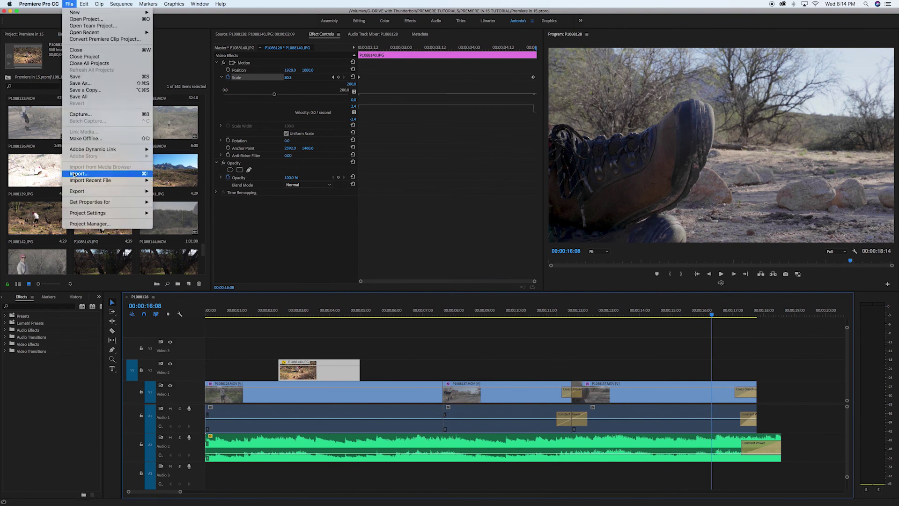
{"action": "mouse_move", "coordinate": [96, 193]}
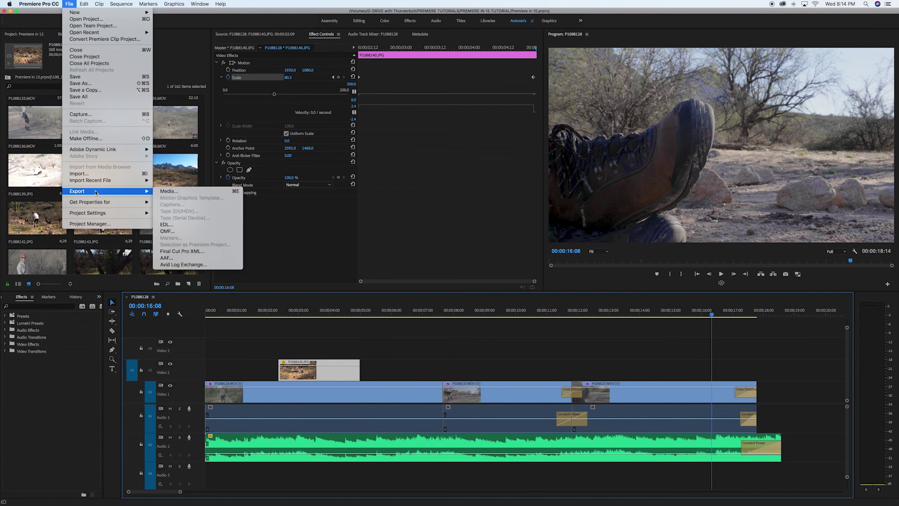
{"action": "left_click", "coordinate": [167, 191]}
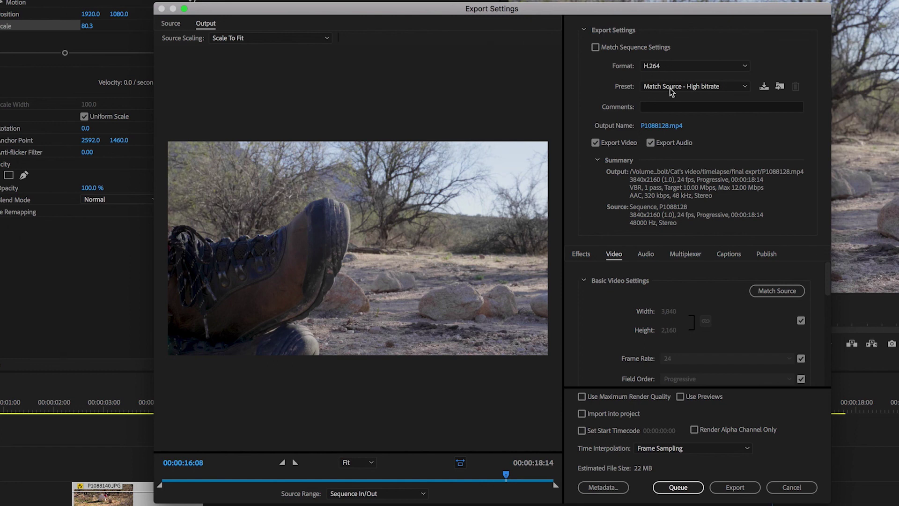
{"action": "left_click", "coordinate": [722, 89]}
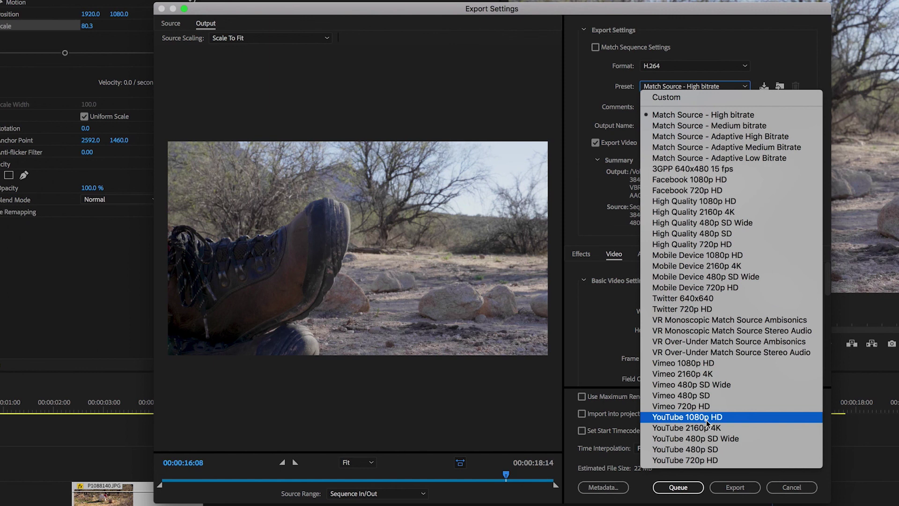
{"action": "left_click", "coordinate": [731, 417]}
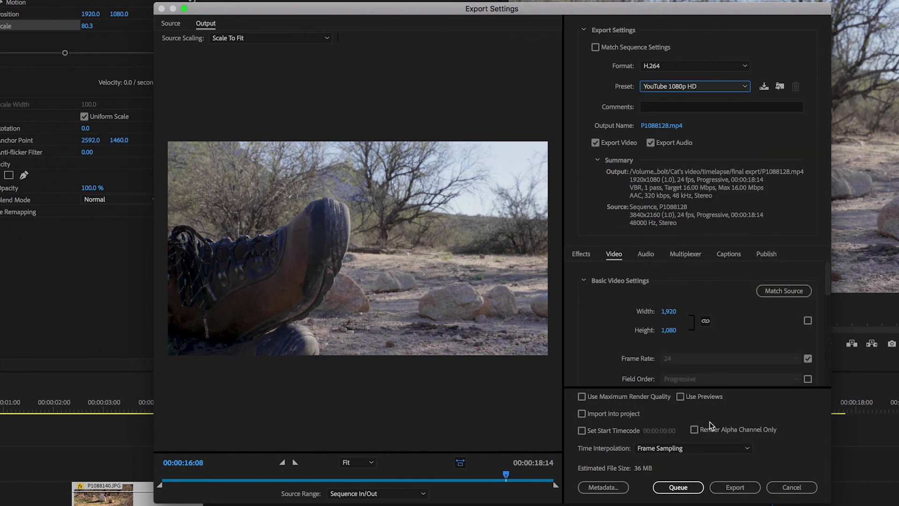
Set the export's output file to "tutorial premiere in 15" in the PREMIERE IN 15 TUTORIAL folder inside PREMIERE TUTORIALS.
{"action": "left_click", "coordinate": [662, 127]}
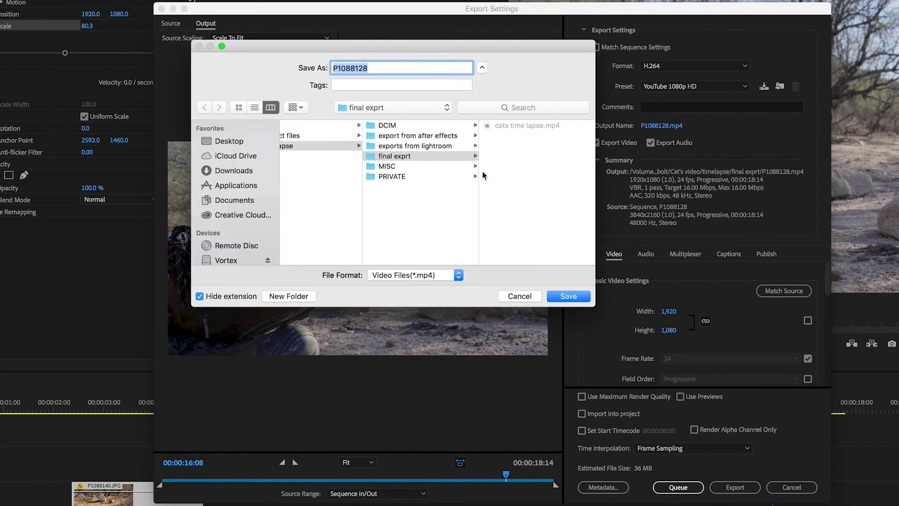
{"action": "left_click_drag", "start_coordinate": [593, 305], "coordinate": [701, 386]}
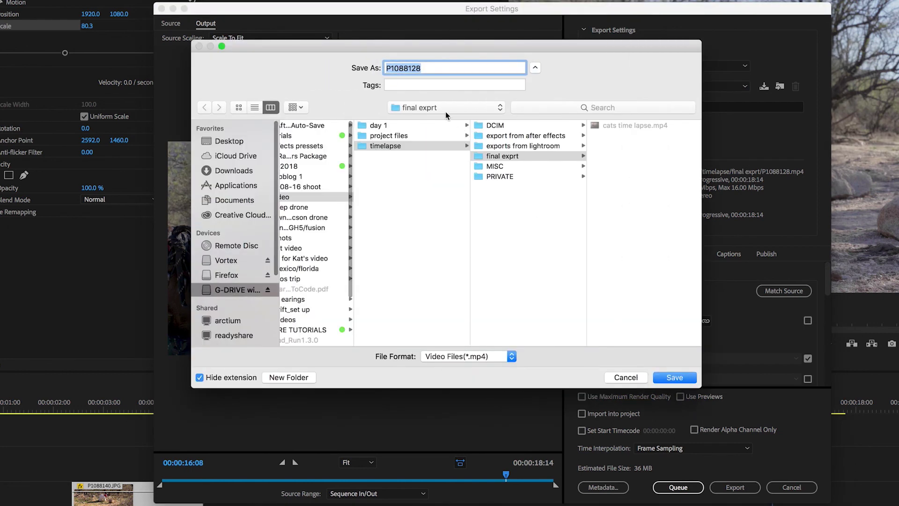
{"action": "scroll", "coordinate": [397, 217], "scroll_direction": "left", "scroll_amount": 3}
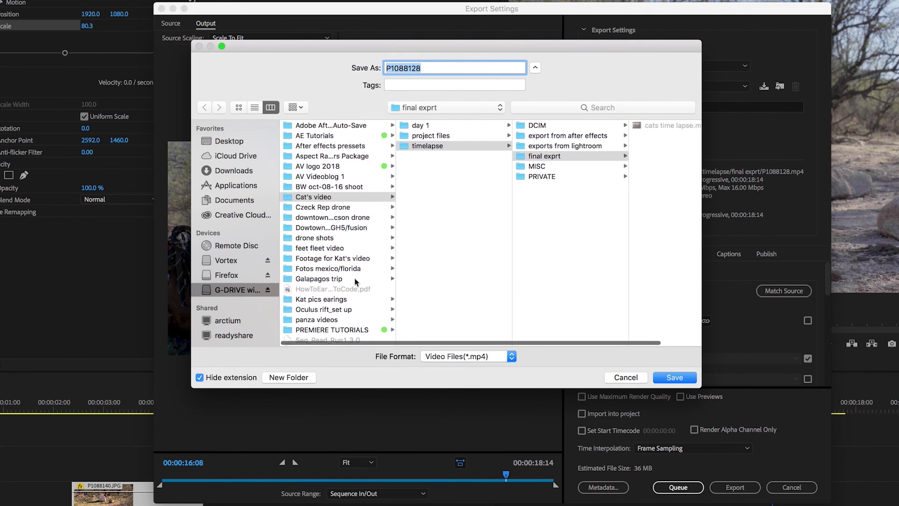
{"action": "scroll", "coordinate": [355, 283], "scroll_direction": "down", "scroll_amount": 3}
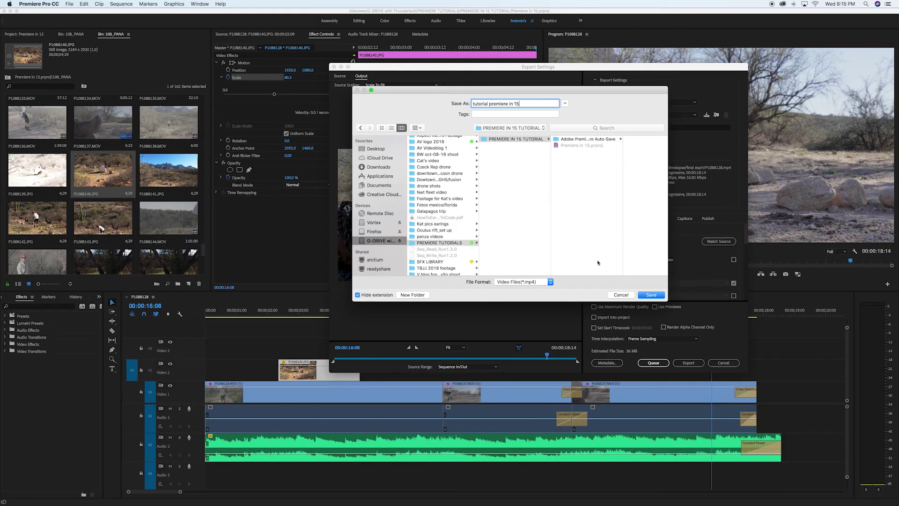
{"action": "left_click", "coordinate": [652, 294]}
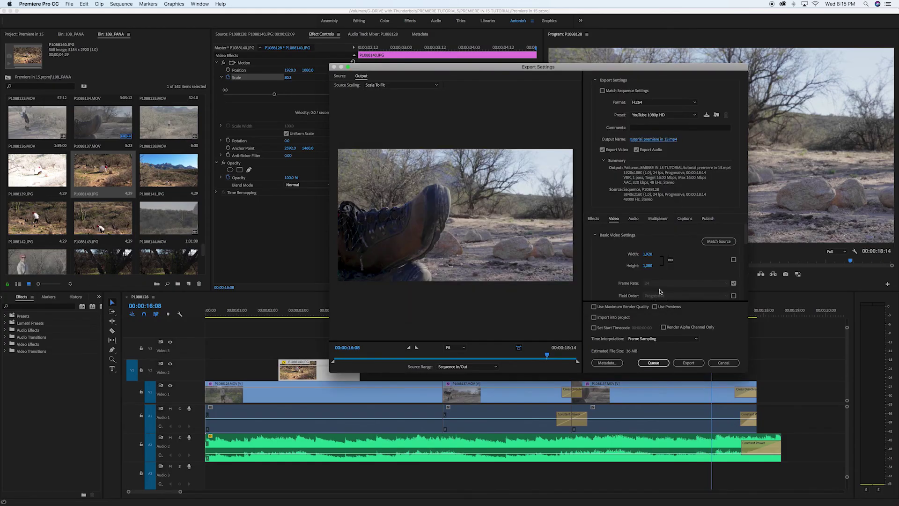
Export the video and lower the system volume while the exported file plays in QuickTime Player.
{"action": "left_click", "coordinate": [691, 363]}
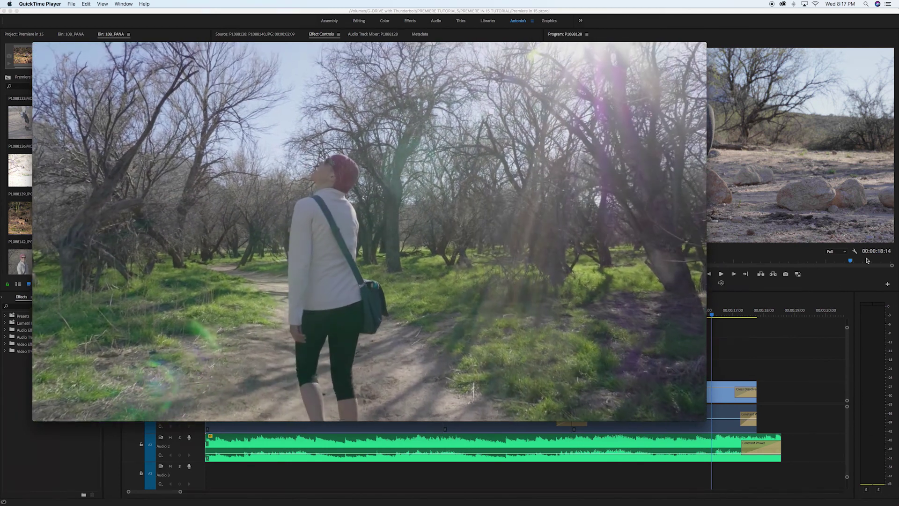
{"action": "key", "text": "XF86AudioLowerVolume"}
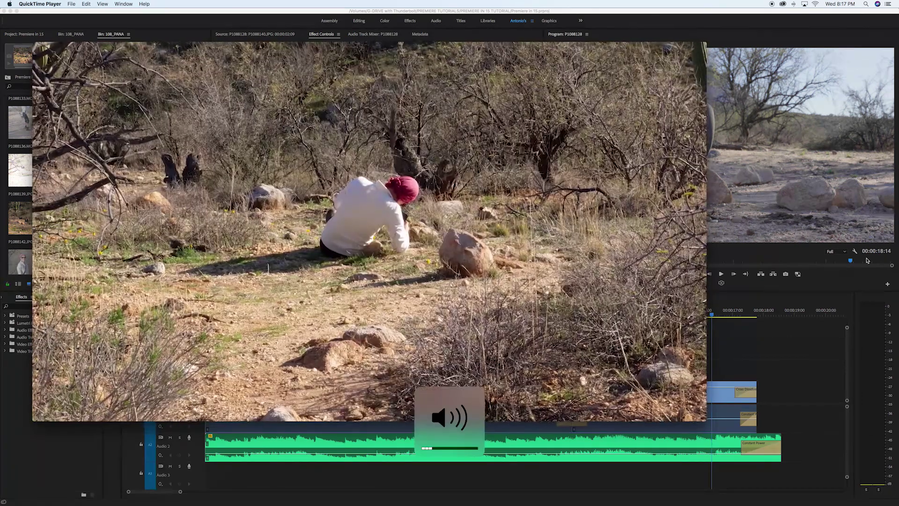